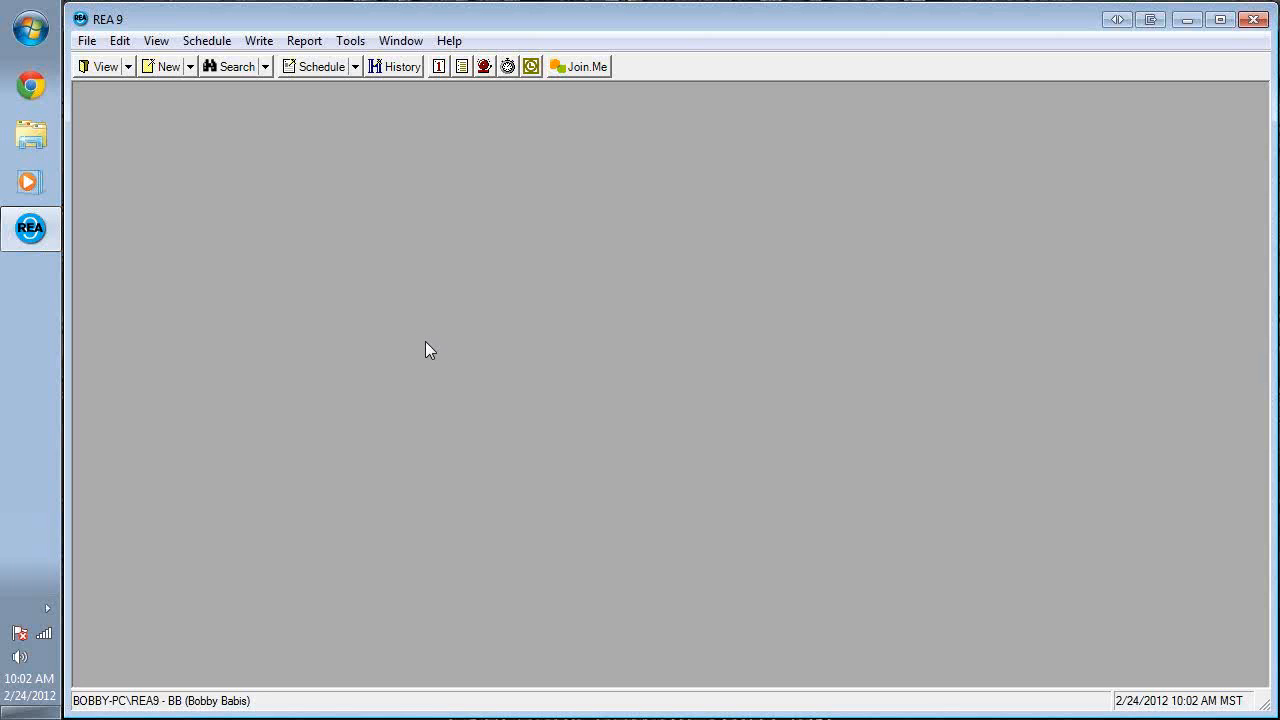
Open the property records and view the property type choices available on the first record.
{"action": "left_click", "coordinate": [127, 67]}
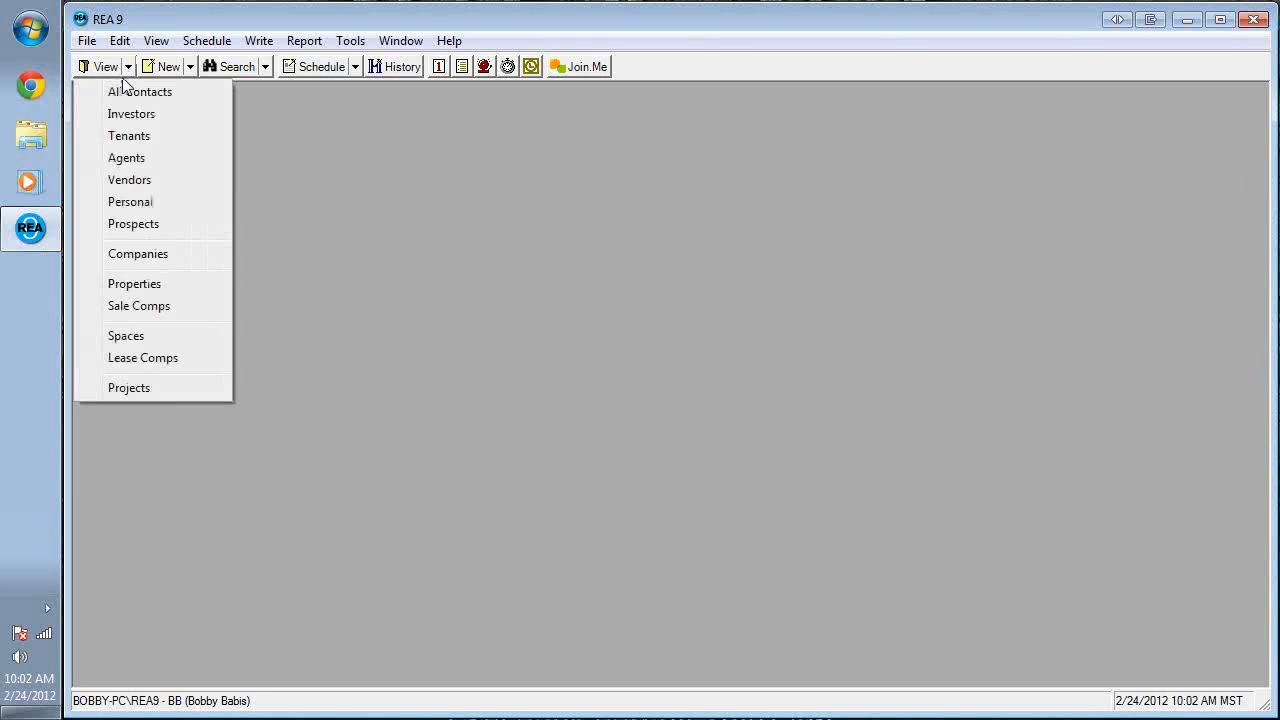
{"action": "left_click", "coordinate": [134, 284]}
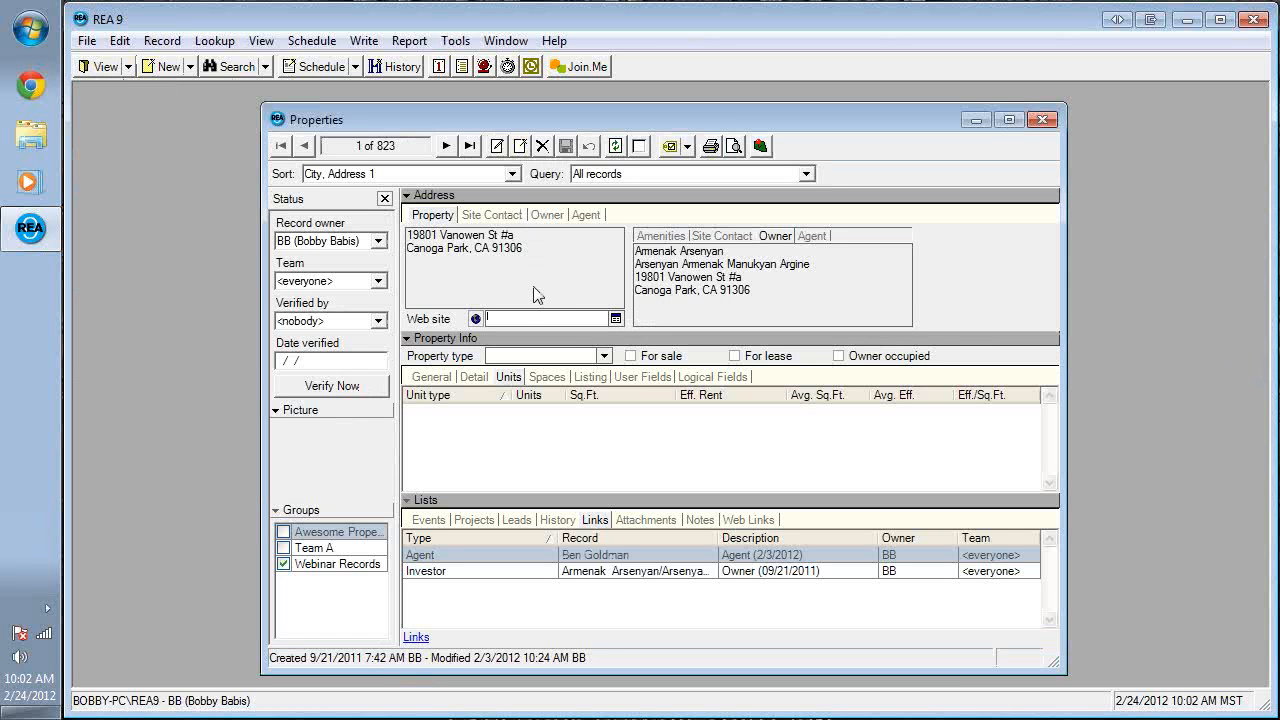
{"action": "left_click", "coordinate": [510, 356]}
{"action": "left_click", "coordinate": [604, 356]}
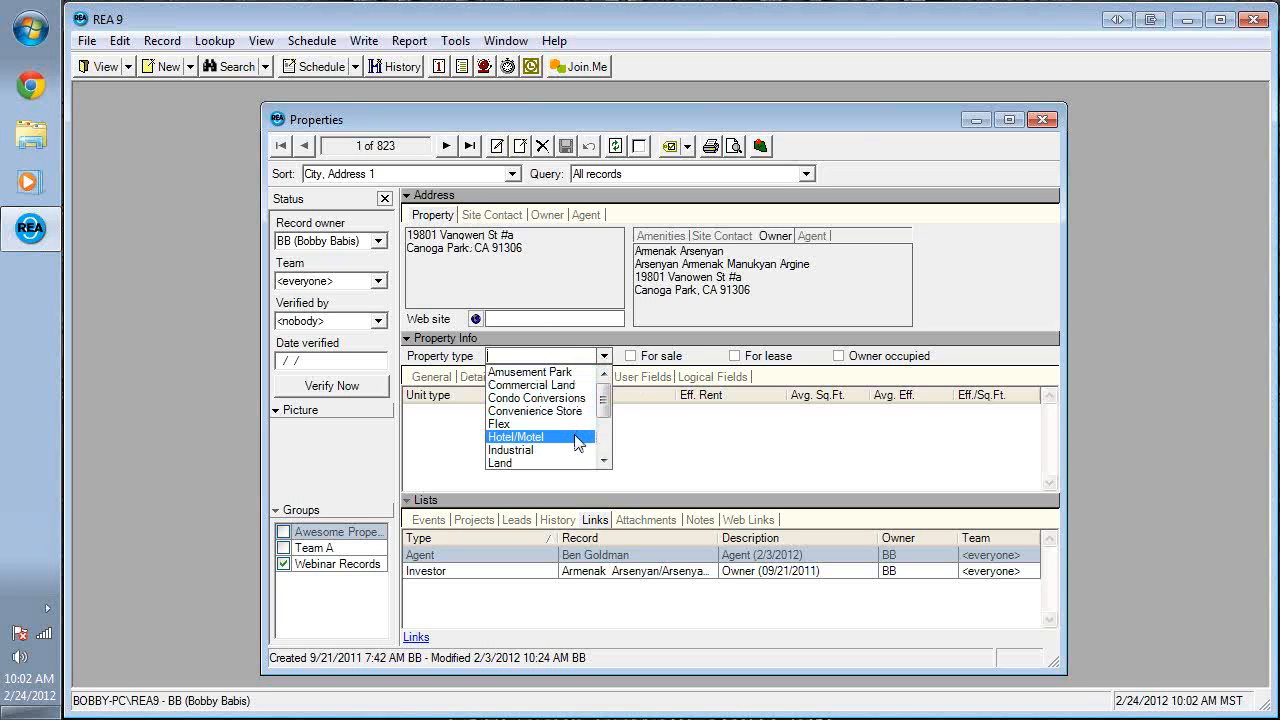
{"action": "left_click", "coordinate": [590, 354]}
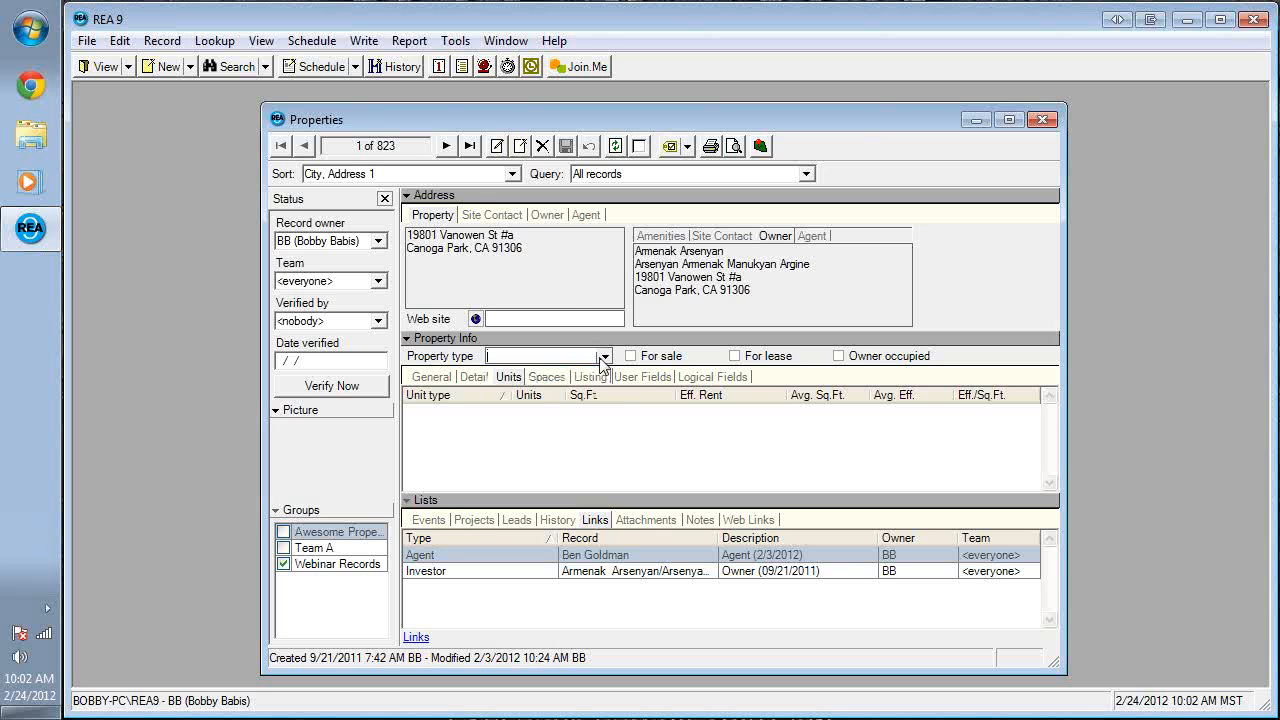
Open the Property Types system table and try to add Convenience Store as a new type.
{"action": "left_click", "coordinate": [456, 41]}
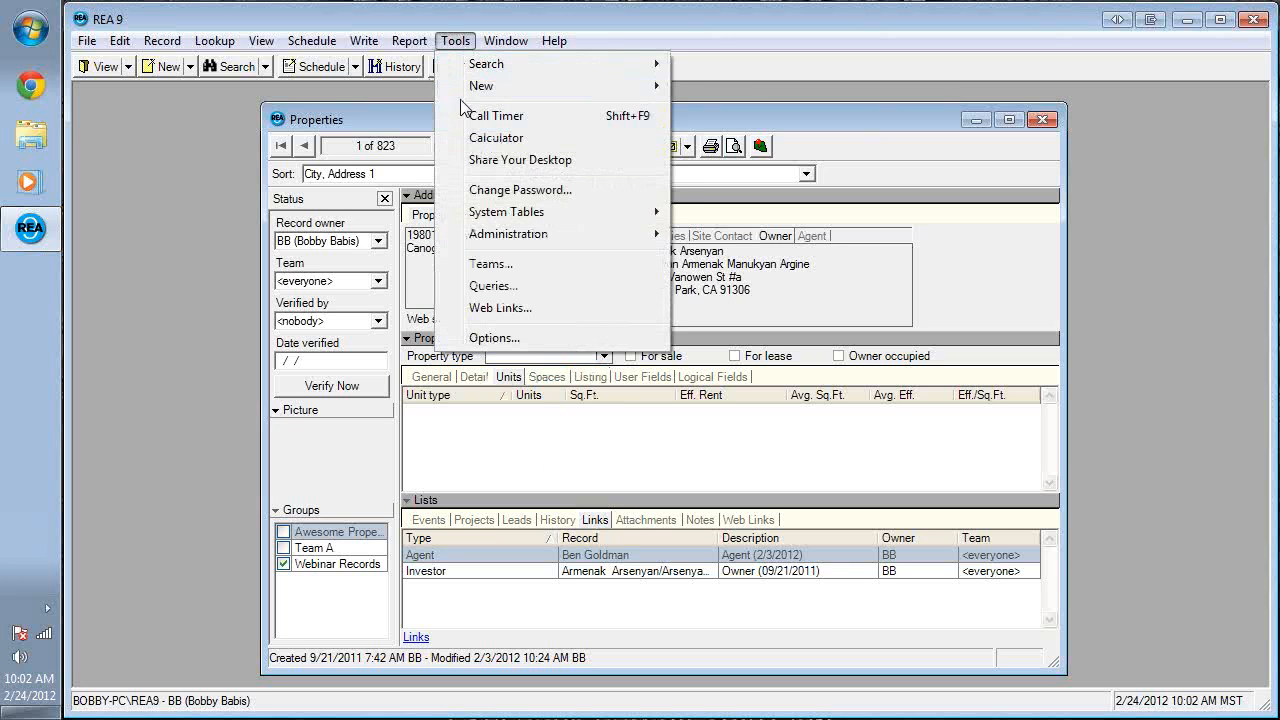
{"action": "mouse_move", "coordinate": [519, 220]}
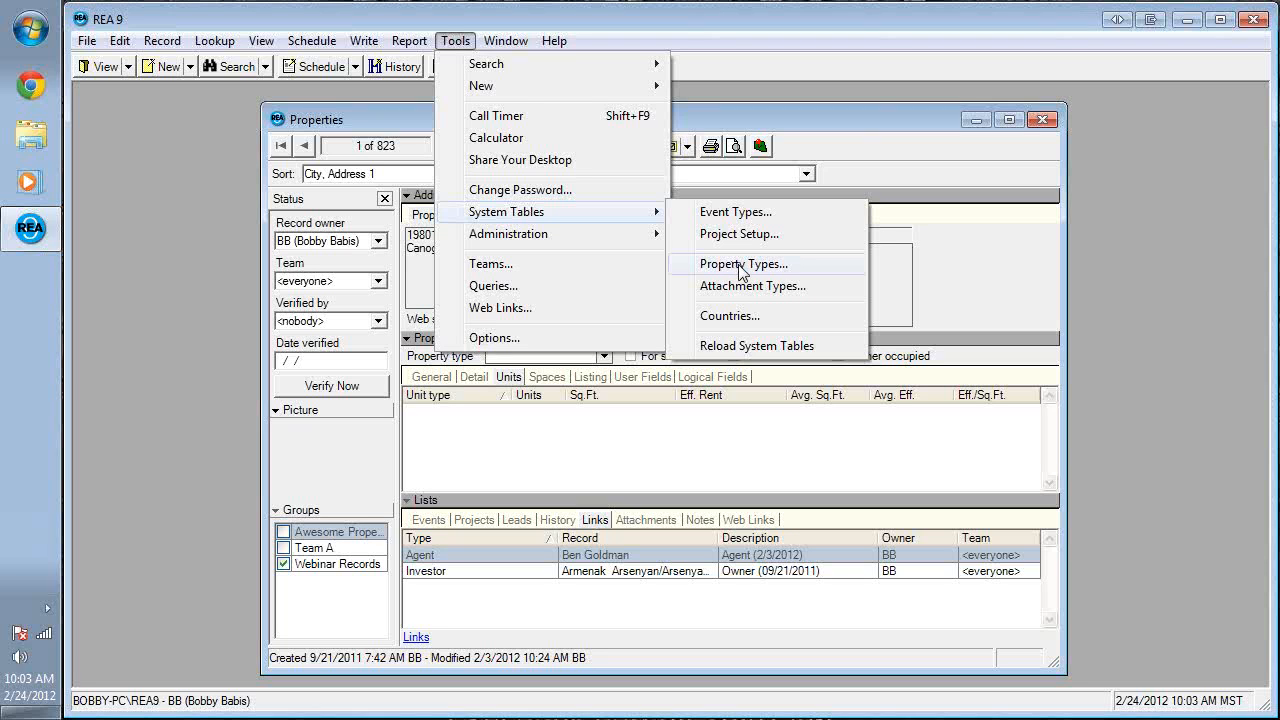
{"action": "left_click", "coordinate": [742, 268]}
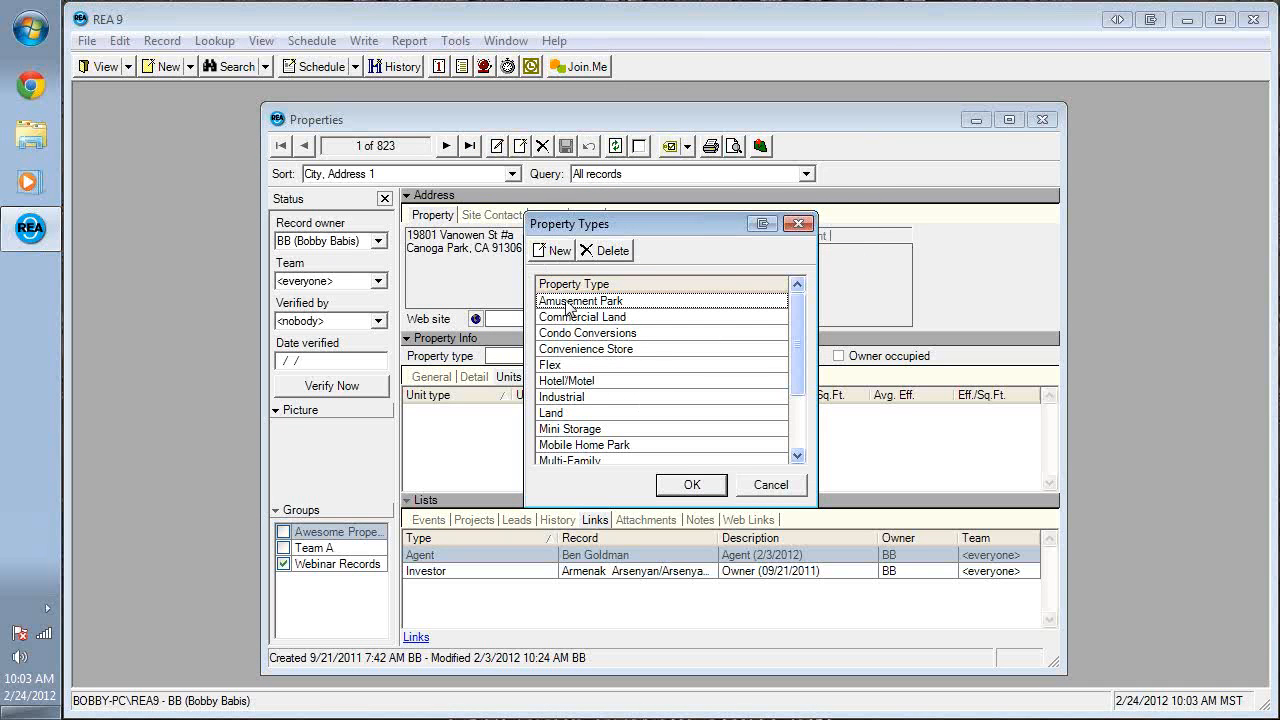
{"action": "left_click_drag", "start_coordinate": [800, 332], "coordinate": [800, 382]}
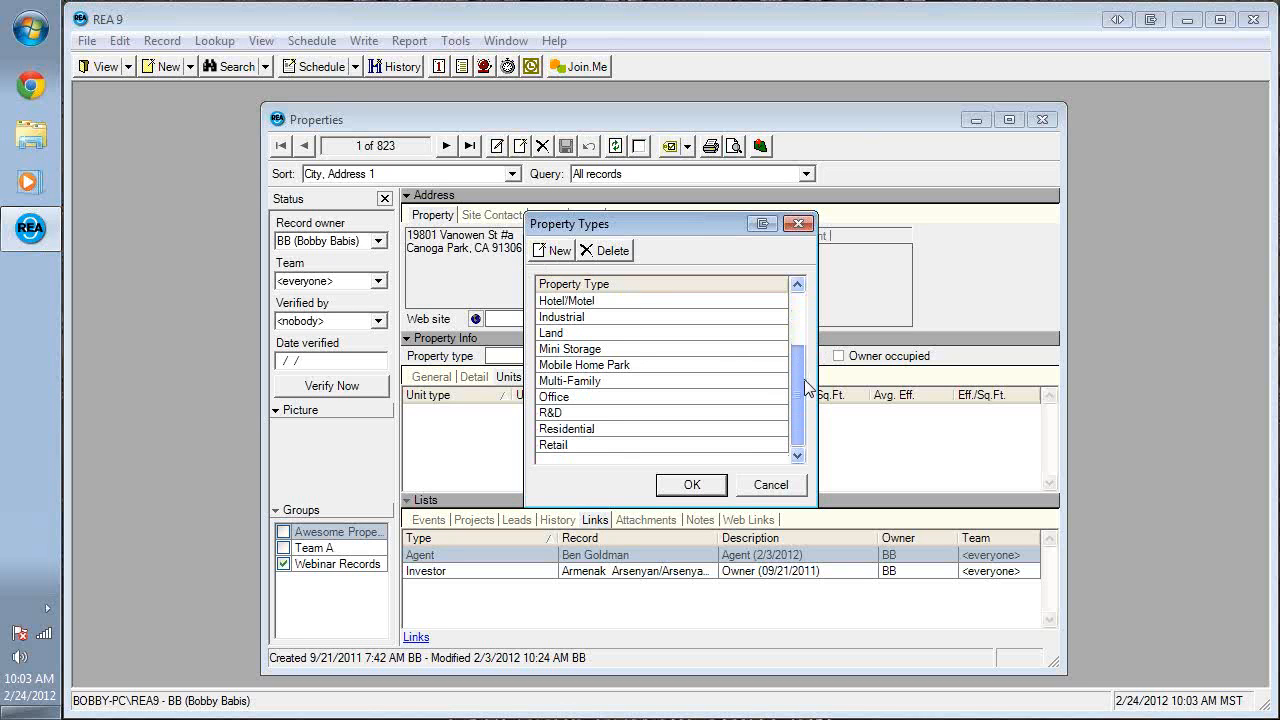
{"action": "left_click", "coordinate": [553, 251]}
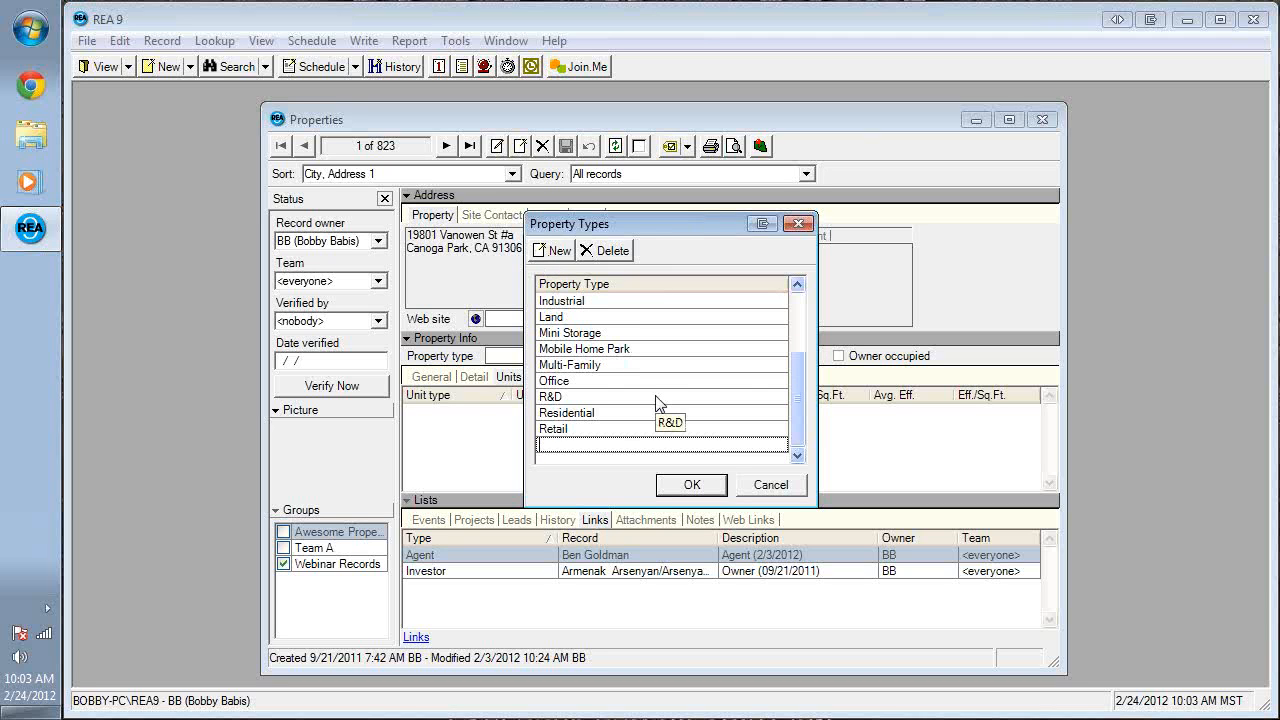
{"action": "type", "text": "Convenience Store"}
{"action": "left_click", "coordinate": [694, 488]}
{"action": "left_click", "coordinate": [845, 456]}
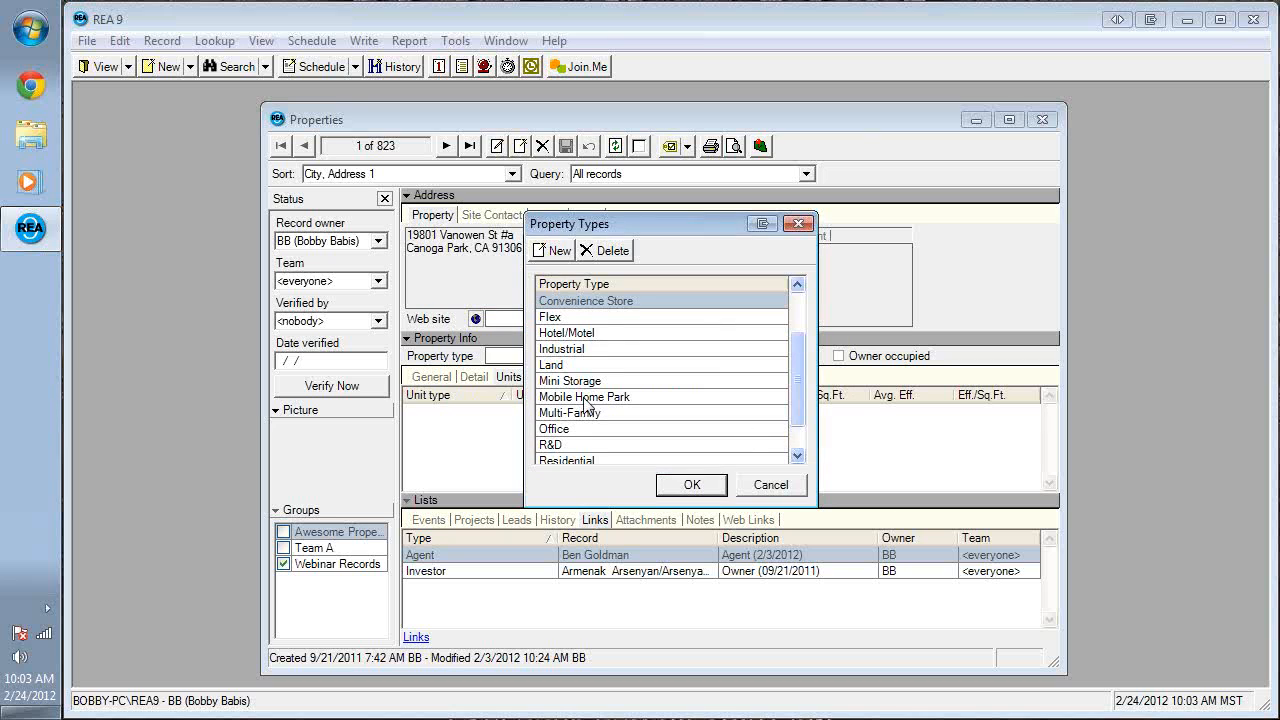
Try to add Gas Station to the property types and save the table.
{"action": "left_click", "coordinate": [572, 250]}
{"action": "type", "text": "Gas Station"}
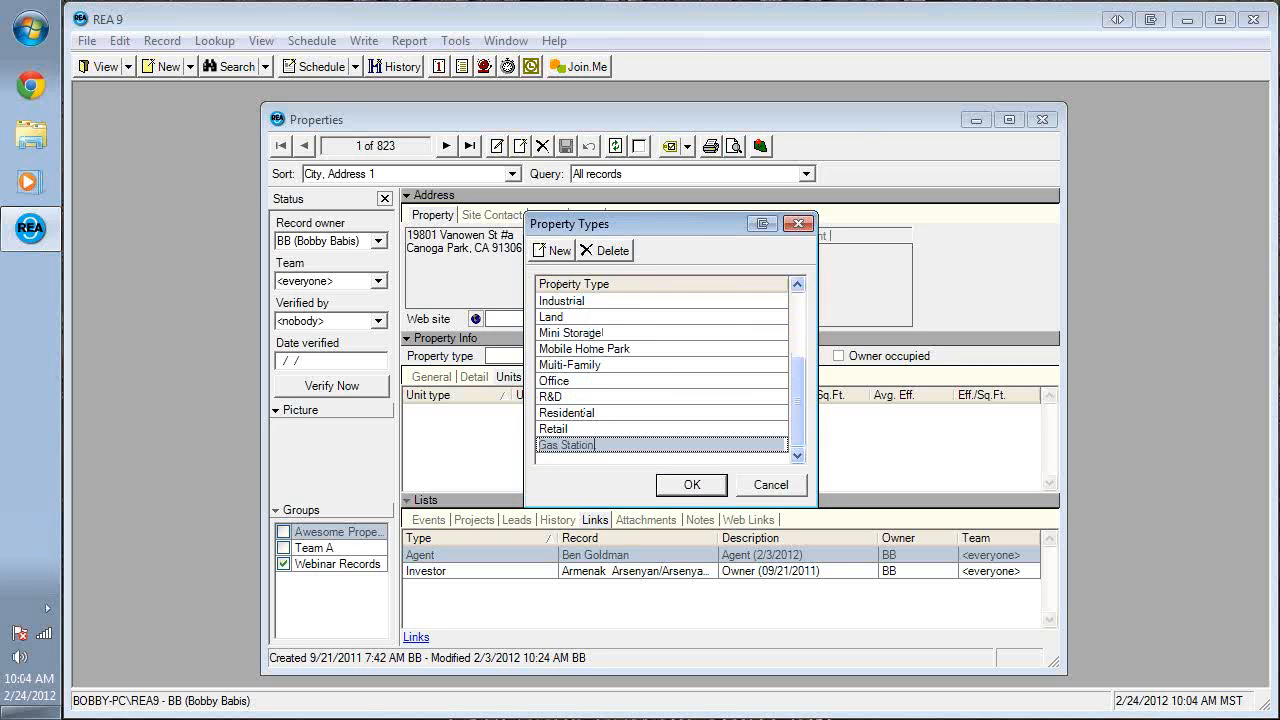
{"action": "key", "text": "Return"}
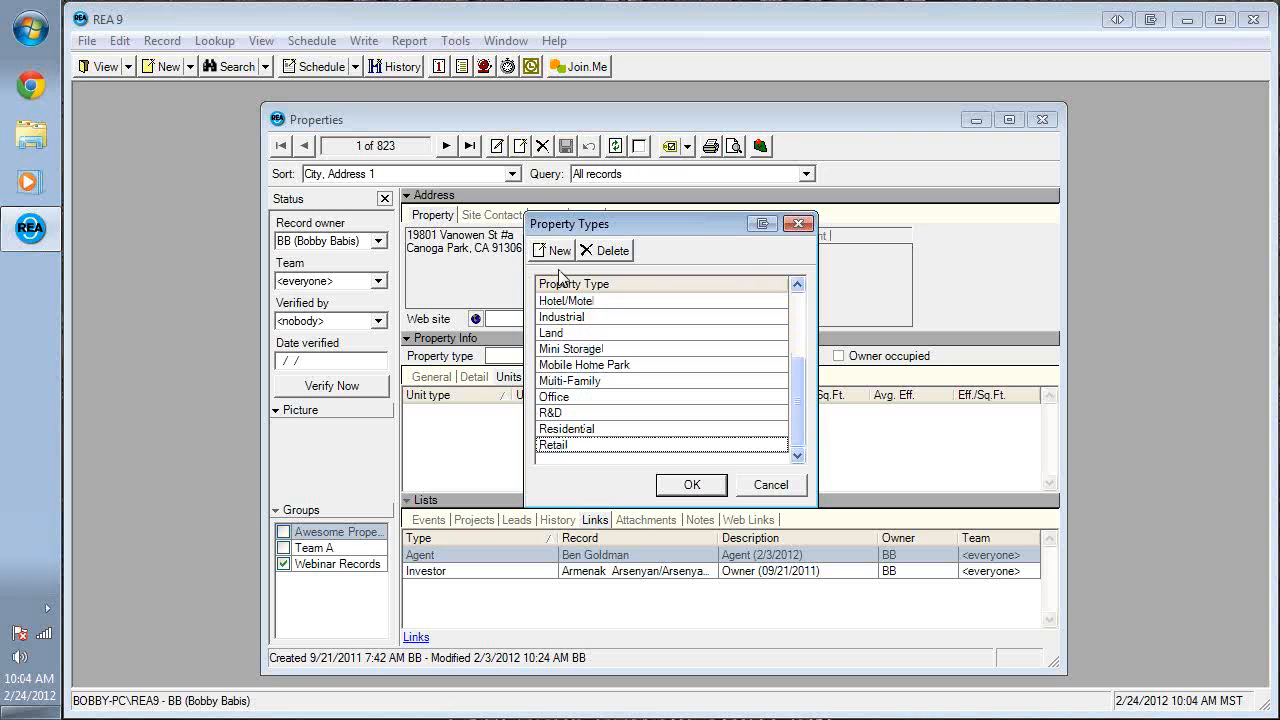
{"action": "left_click", "coordinate": [697, 485]}
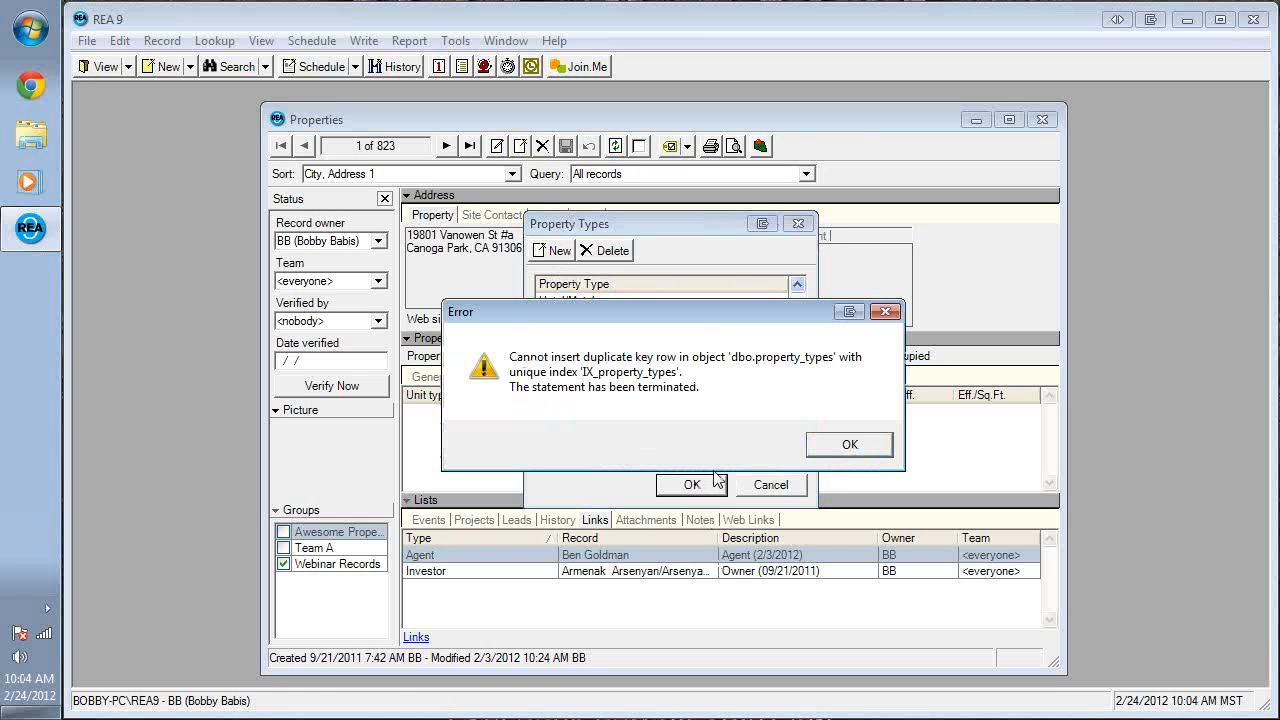
{"action": "left_click", "coordinate": [850, 444]}
Try to delete the duplicate Convenience Store entries from the property types and close the table.
{"action": "left_click_drag", "start_coordinate": [797, 392], "coordinate": [795, 324]}
{"action": "left_click", "coordinate": [671, 349]}
{"action": "left_click", "coordinate": [597, 252]}
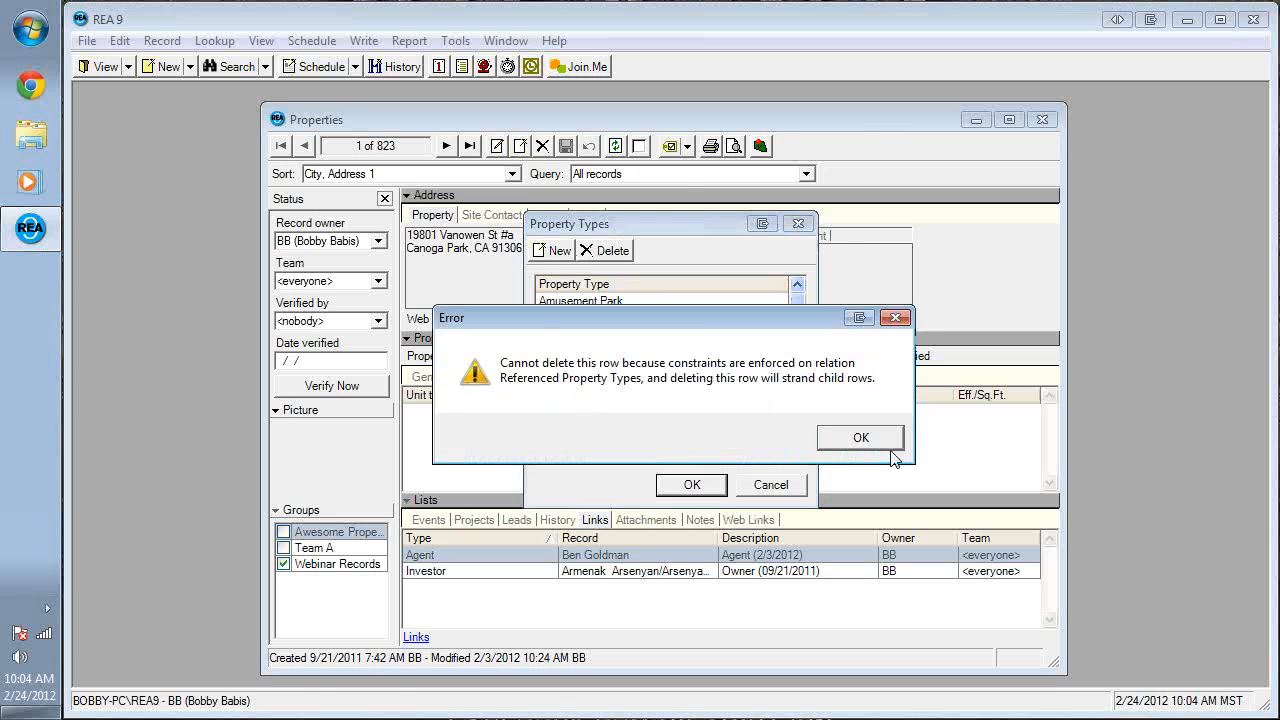
{"action": "left_click", "coordinate": [861, 437]}
{"action": "left_click", "coordinate": [655, 365]}
{"action": "left_click", "coordinate": [600, 252]}
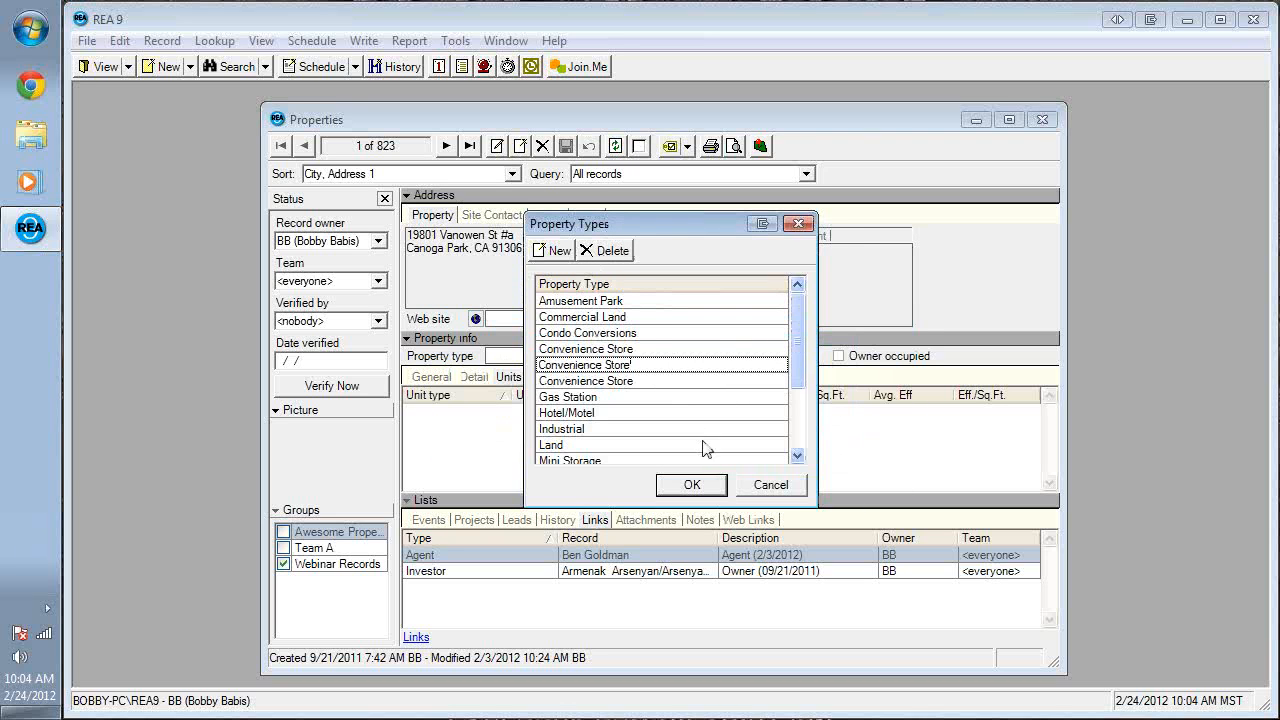
{"action": "left_click", "coordinate": [616, 251]}
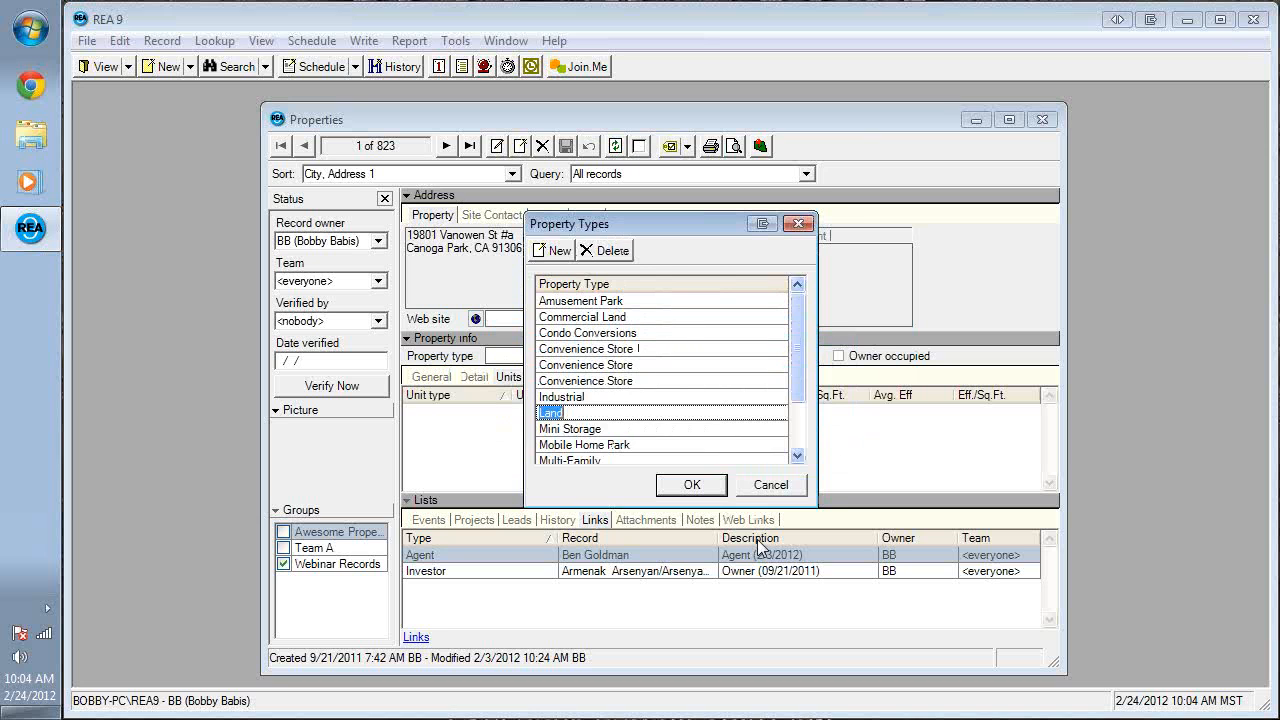
{"action": "left_click", "coordinate": [691, 484]}
Add Gas Station to the Property Types system table and check for it among the record's property type choices.
{"action": "left_click", "coordinate": [606, 358]}
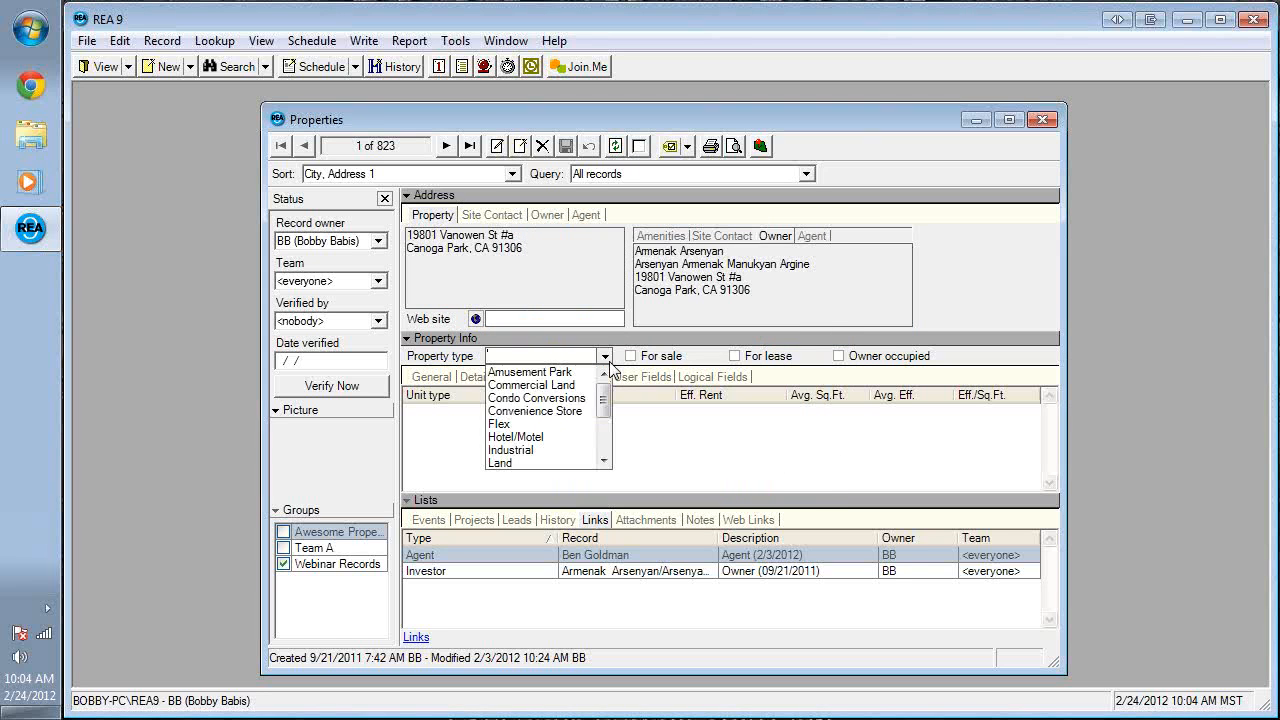
{"action": "left_click", "coordinate": [468, 46]}
{"action": "mouse_move", "coordinate": [512, 226]}
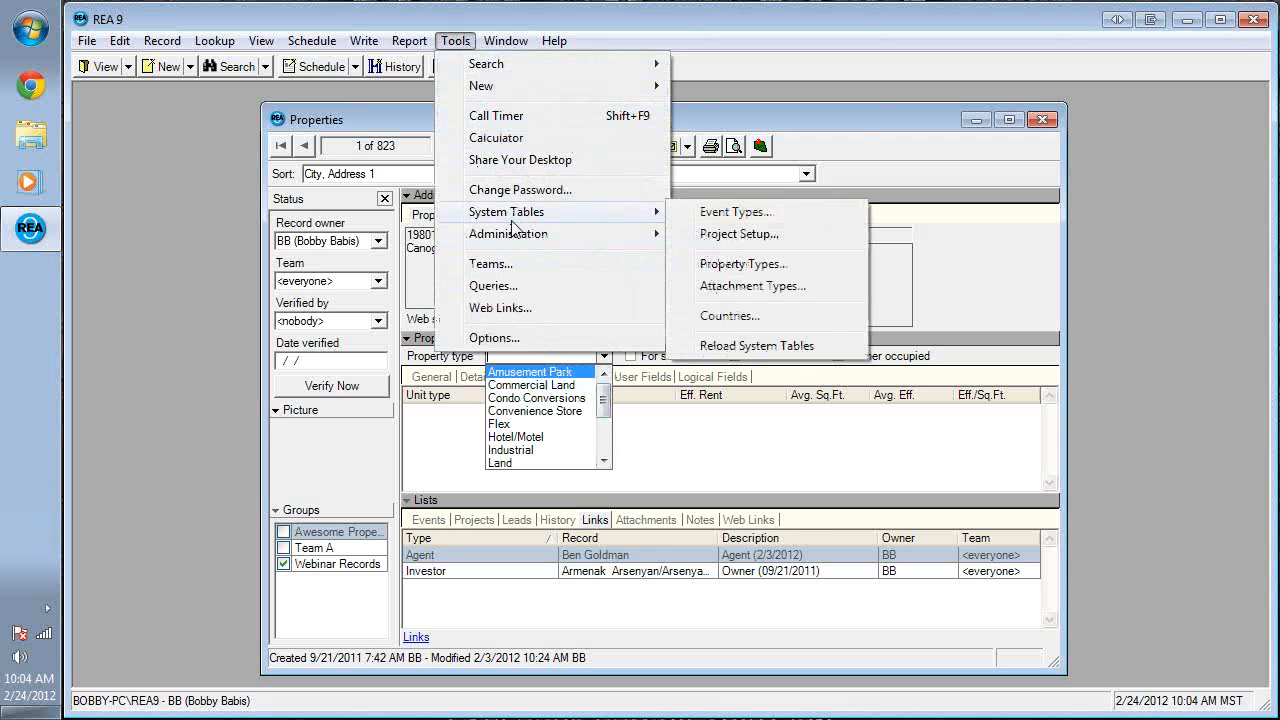
{"action": "left_click", "coordinate": [756, 265]}
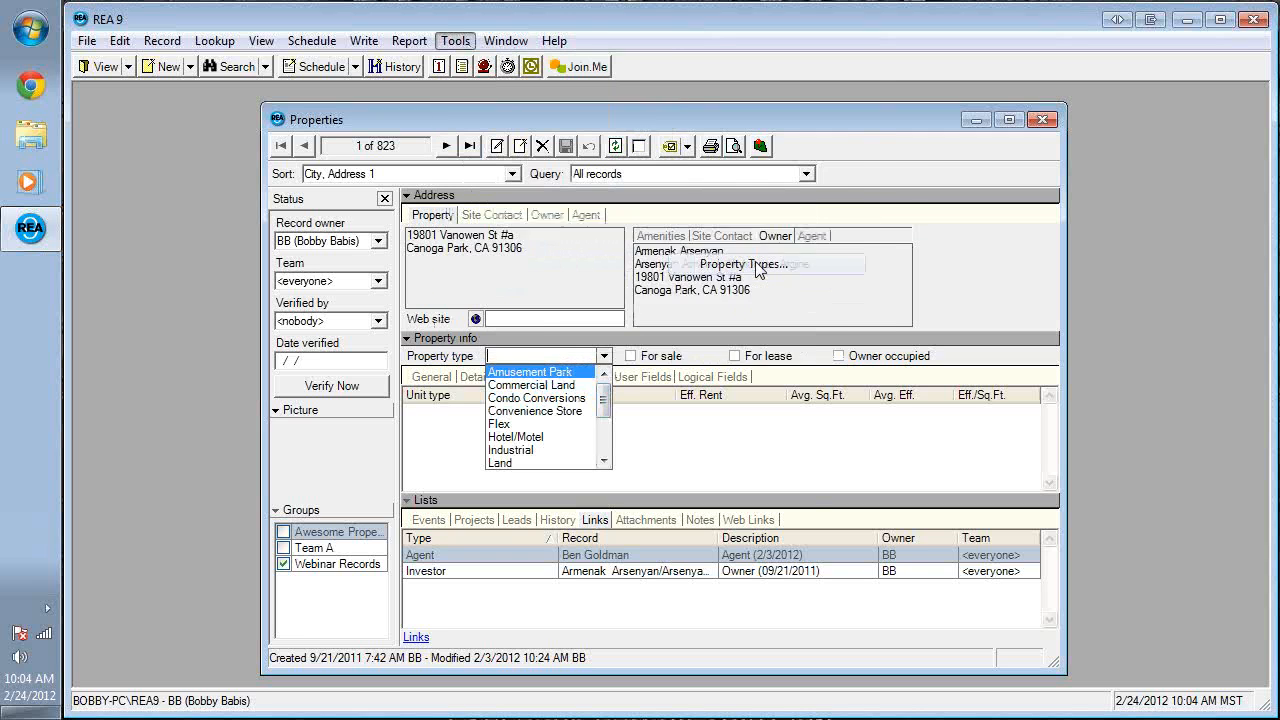
{"action": "left_click", "coordinate": [543, 256]}
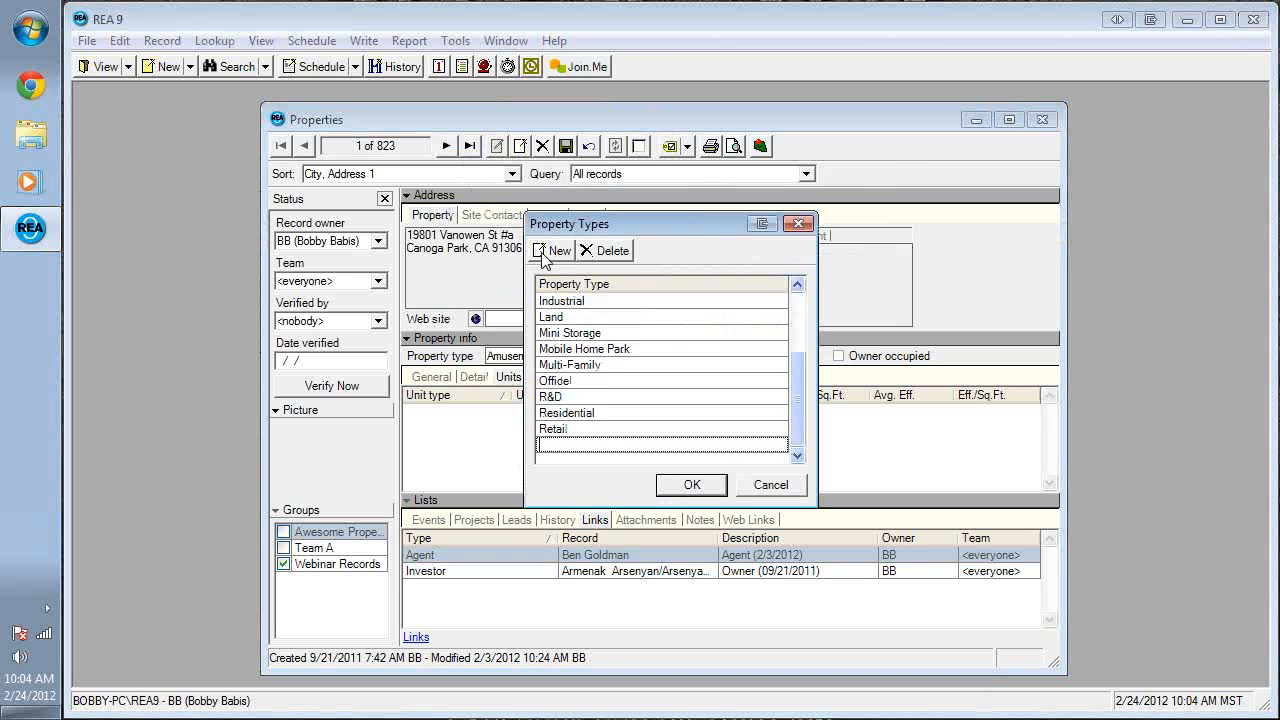
{"action": "type", "text": "Gas Station"}
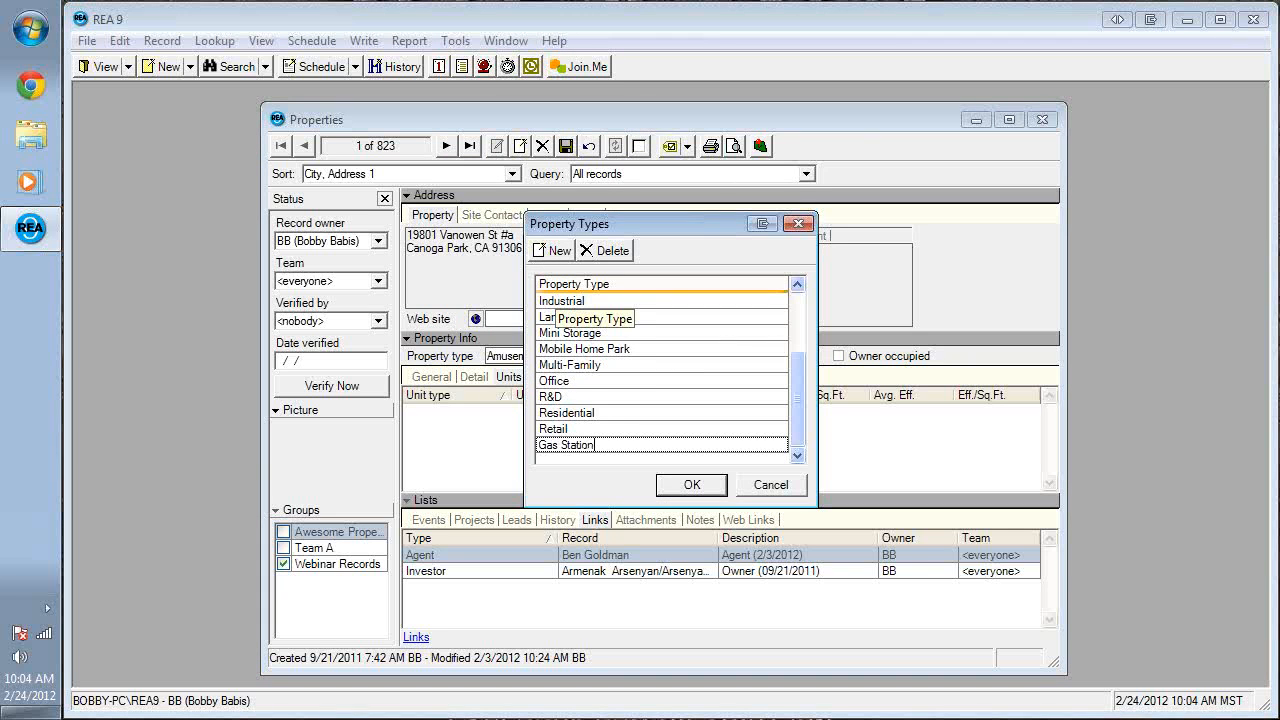
{"action": "key", "text": "Return"}
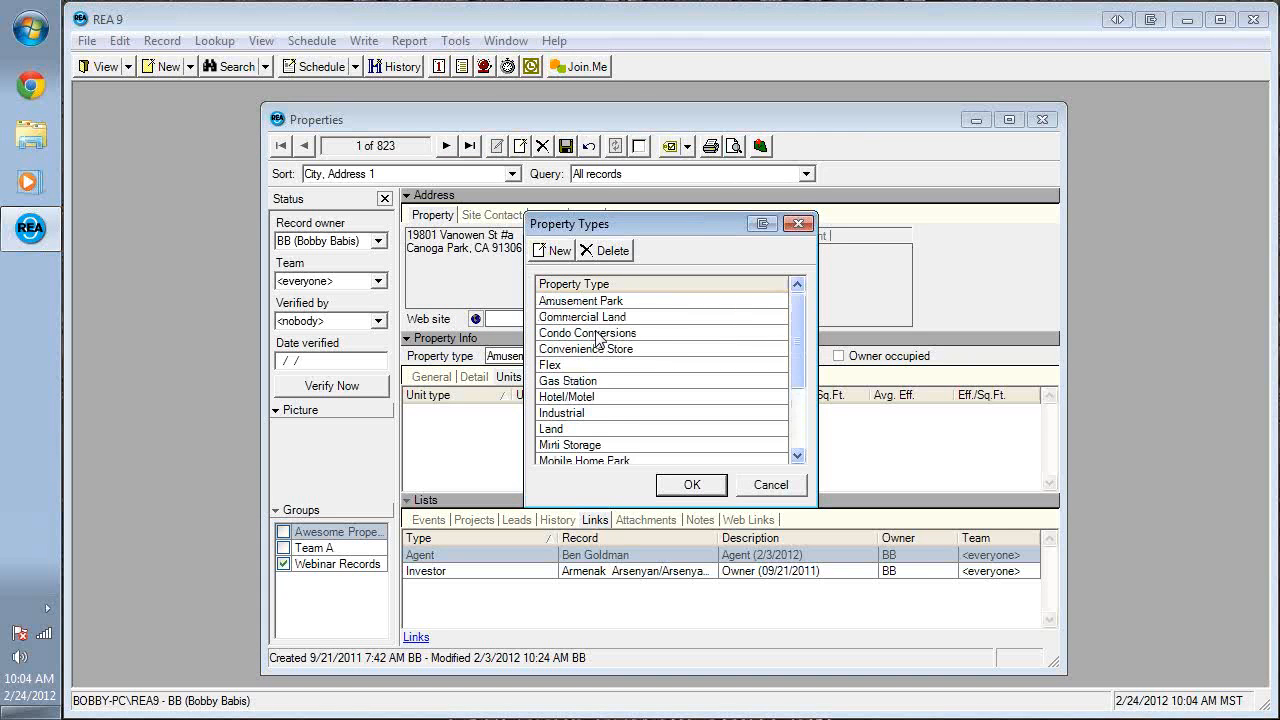
{"action": "left_click", "coordinate": [709, 486]}
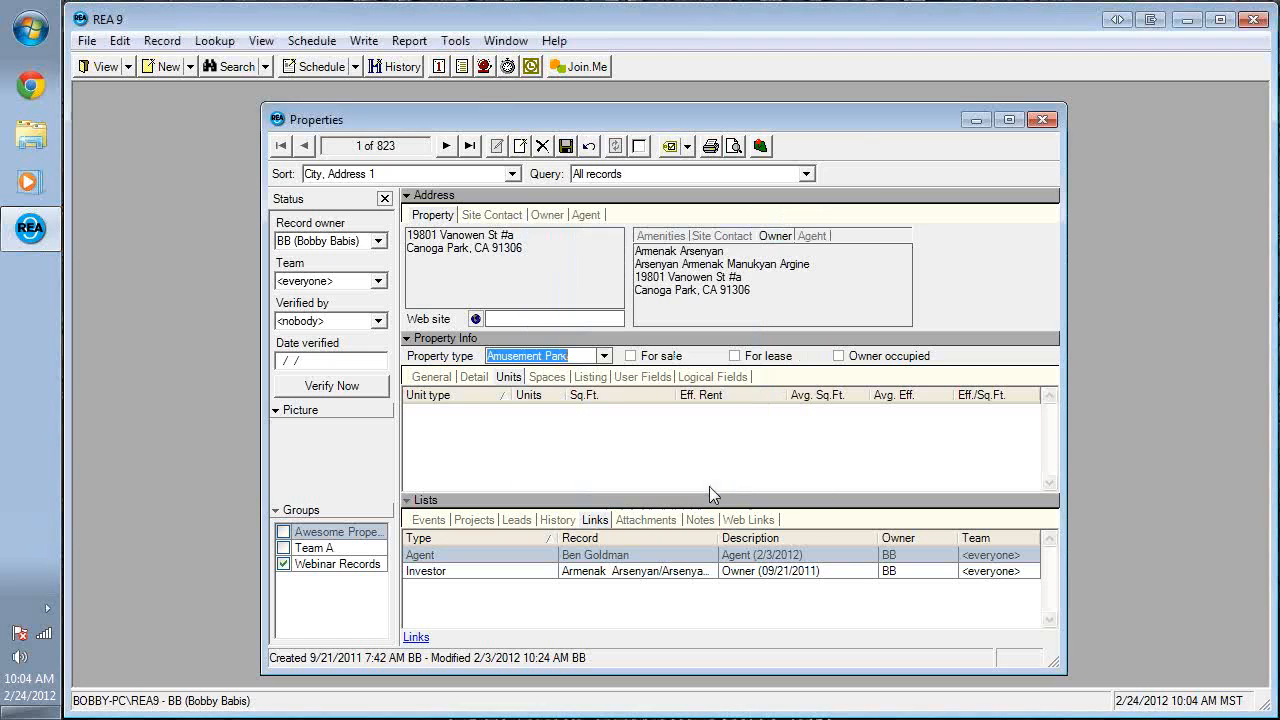
{"action": "left_click", "coordinate": [604, 356]}
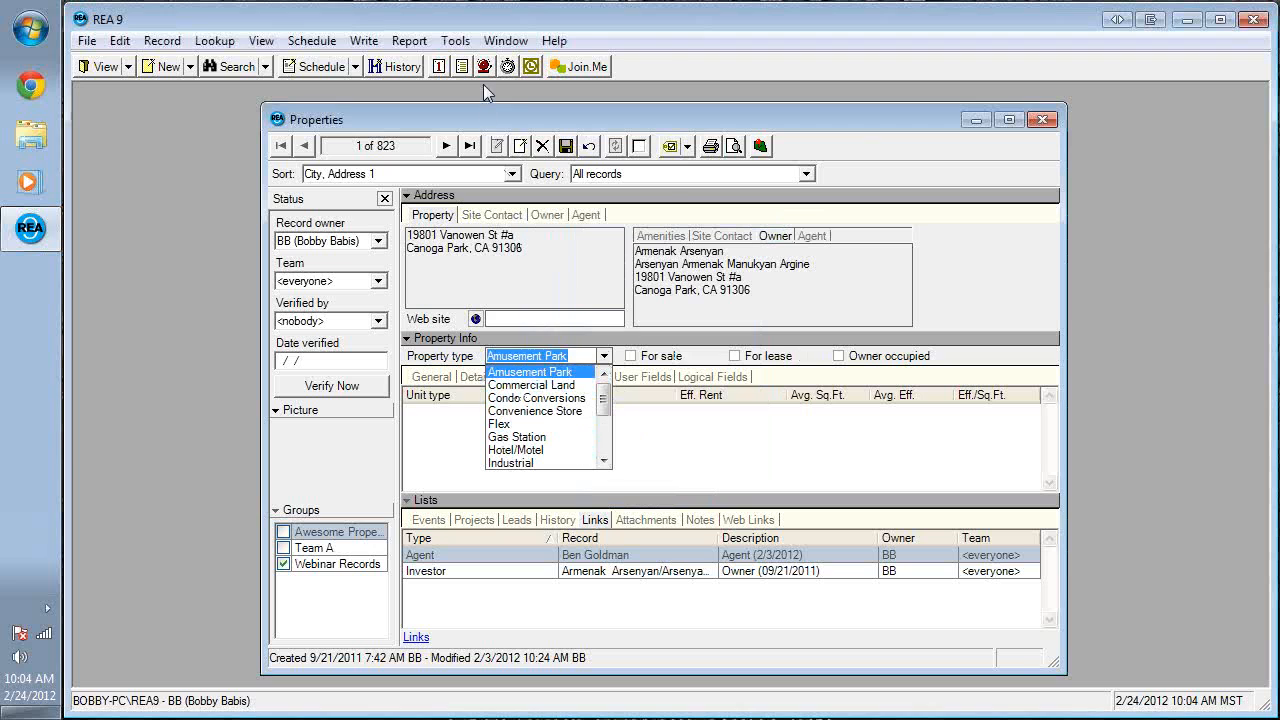
View the Attachment Types system table and close it without making changes.
{"action": "left_click", "coordinate": [455, 40]}
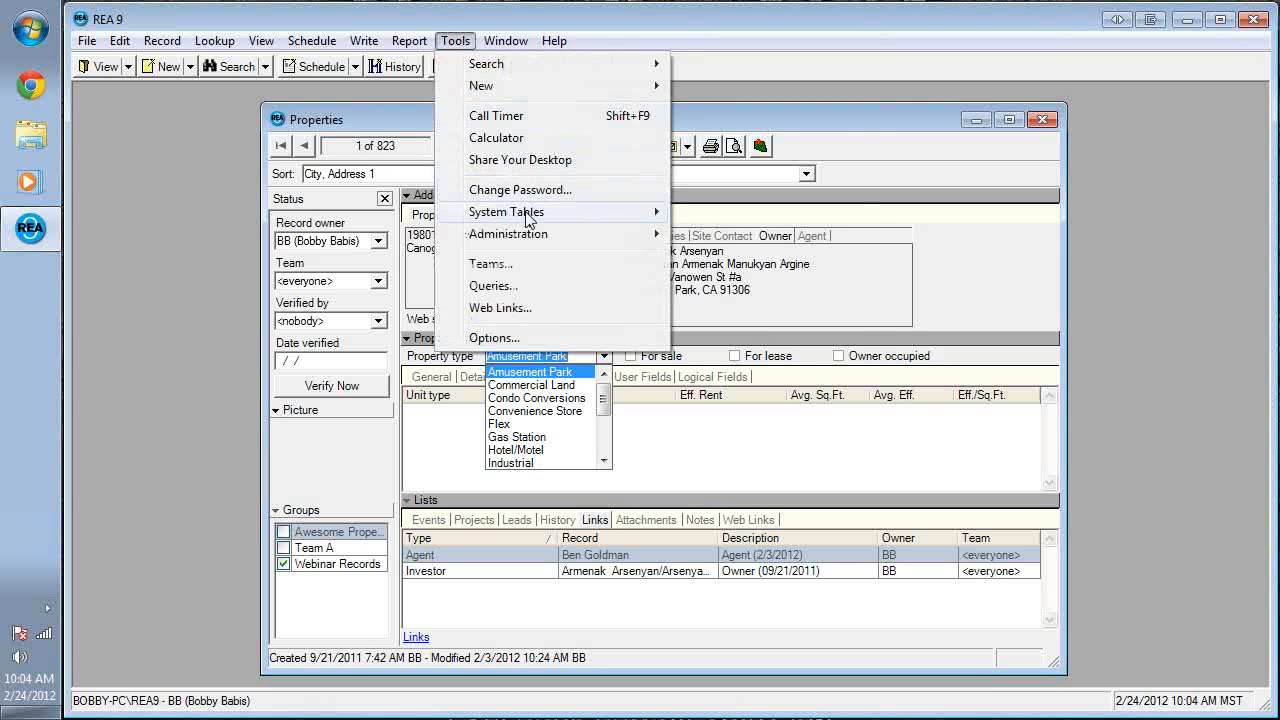
{"action": "mouse_move", "coordinate": [528, 213]}
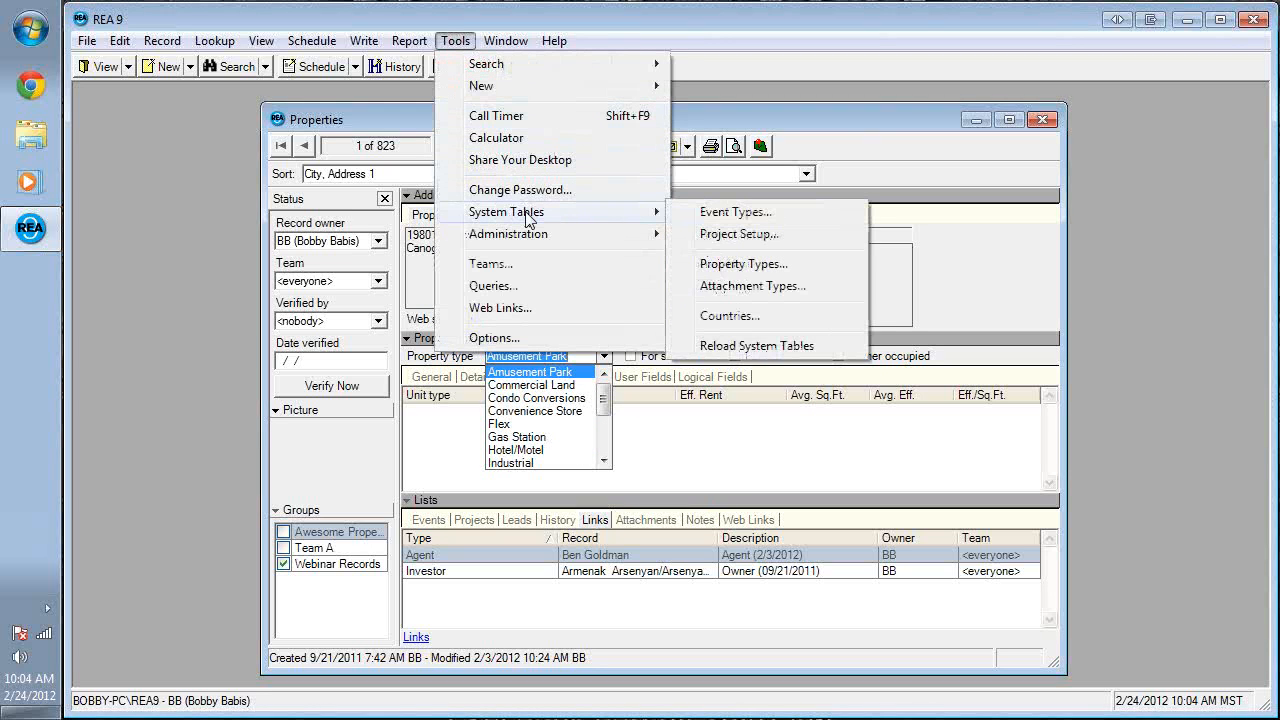
{"action": "left_click", "coordinate": [790, 291]}
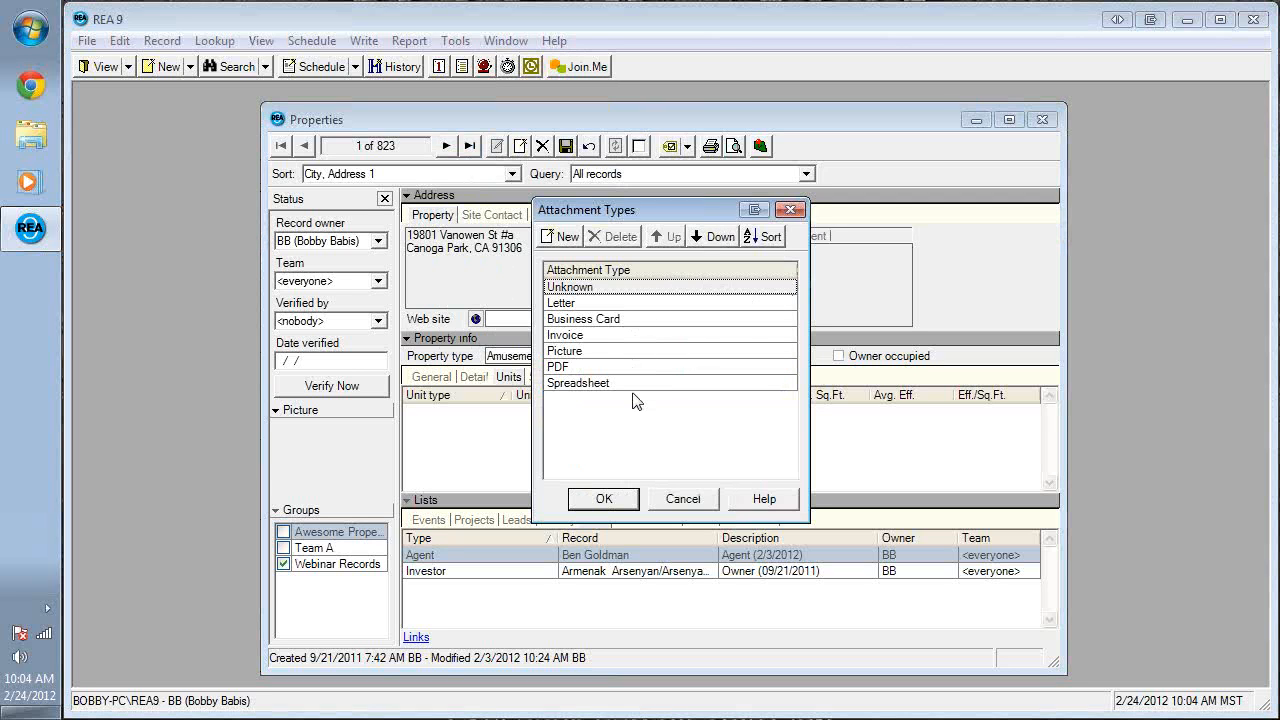
{"action": "left_click", "coordinate": [683, 499]}
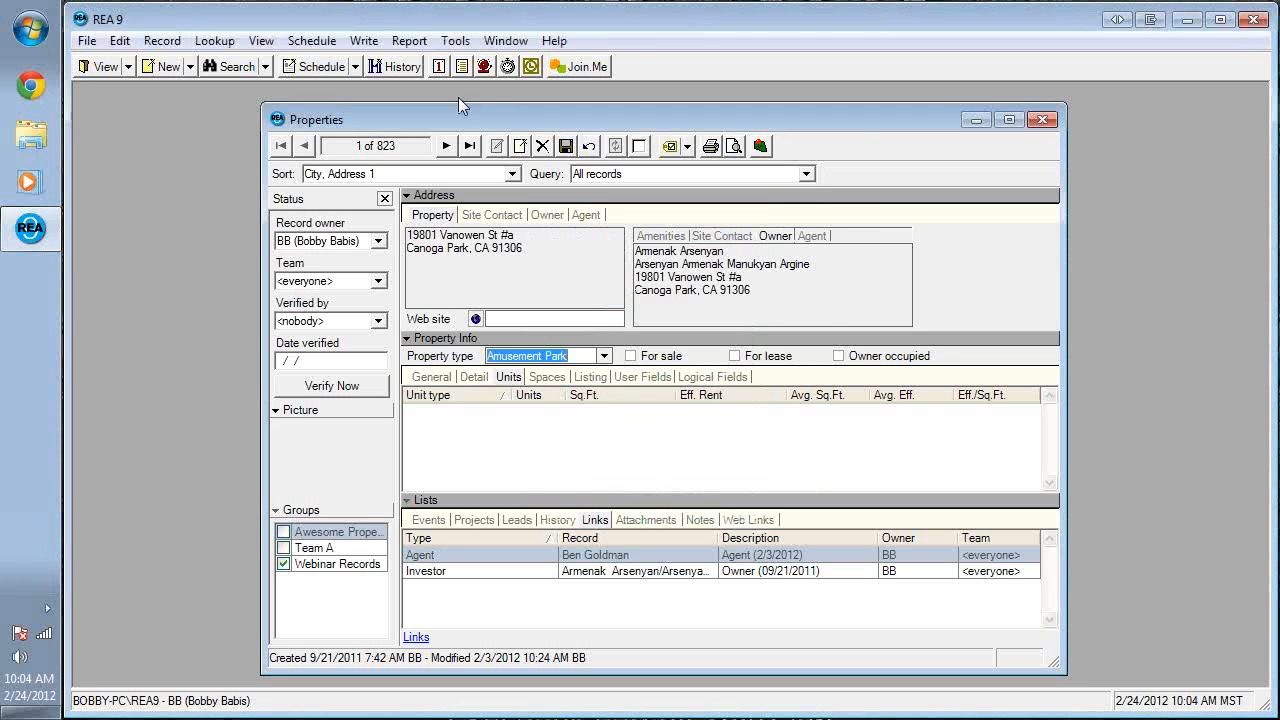
{"action": "left_click", "coordinate": [455, 41]}
{"action": "mouse_move", "coordinate": [545, 213]}
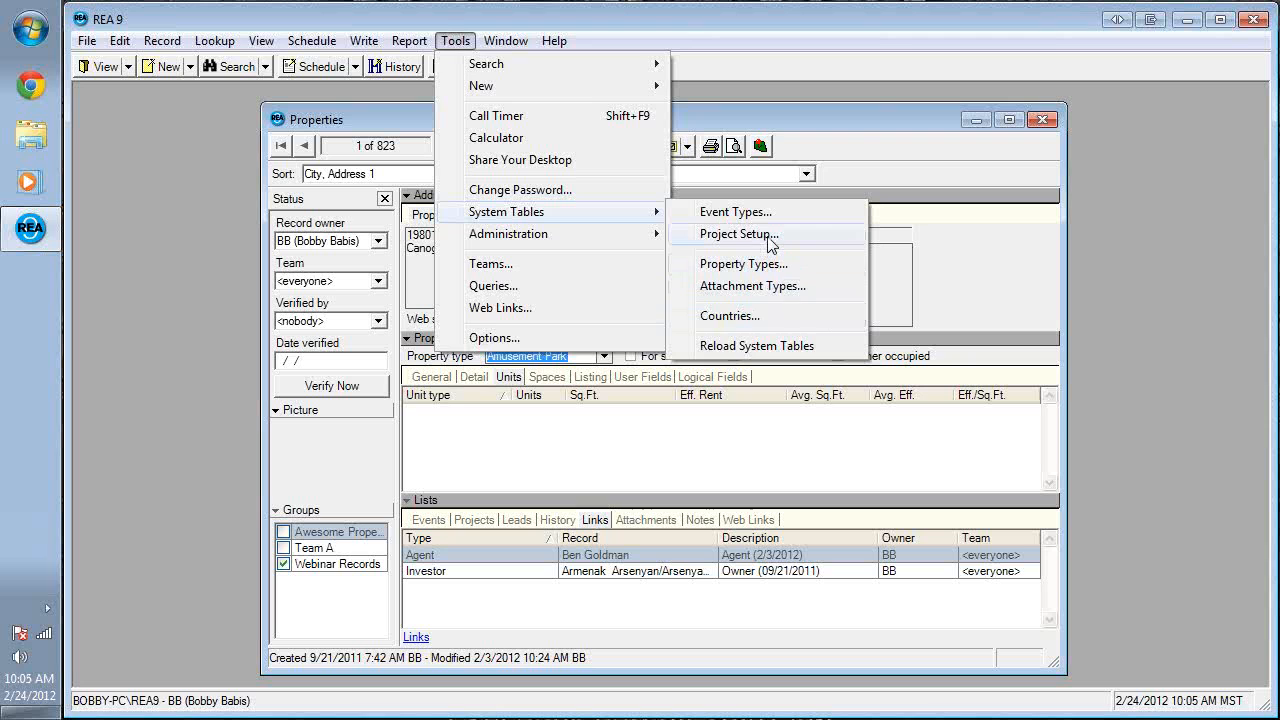
{"action": "left_click", "coordinate": [188, 231]}
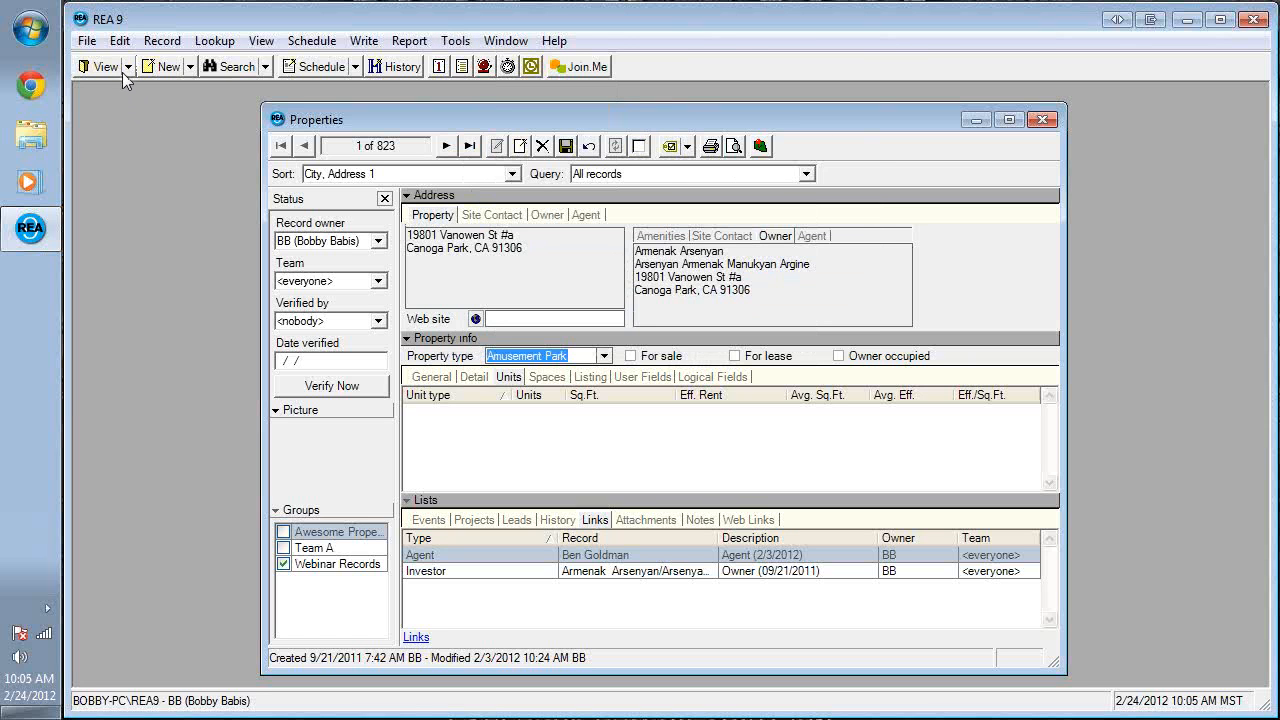
Open the project records in a maximized window and view the type choices for the first project.
{"action": "left_click", "coordinate": [127, 72]}
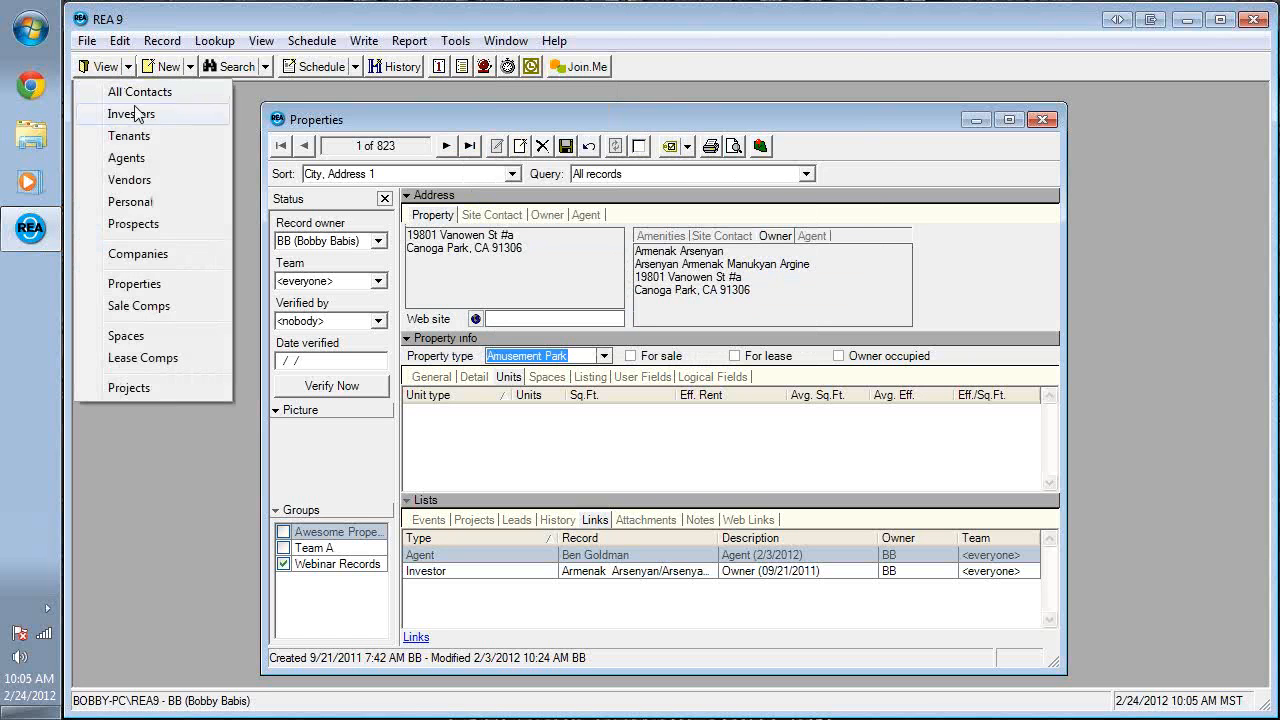
{"action": "left_click", "coordinate": [134, 388]}
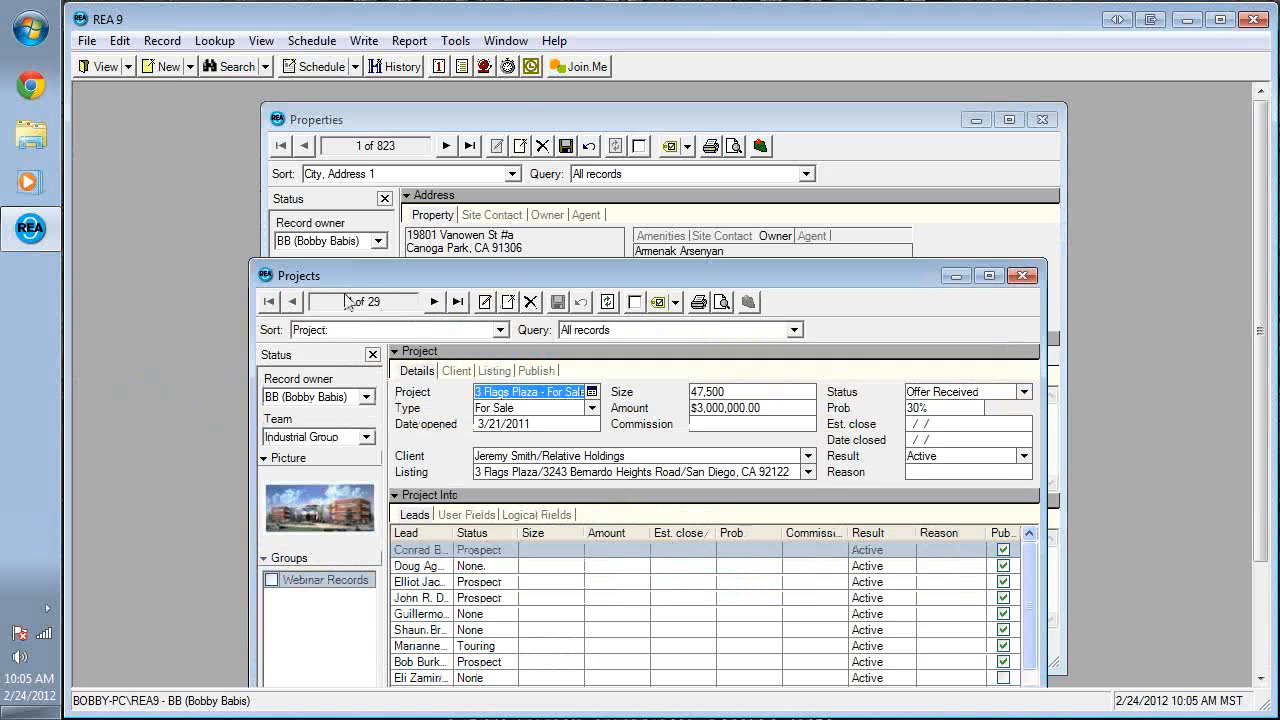
{"action": "double_click", "coordinate": [354, 278]}
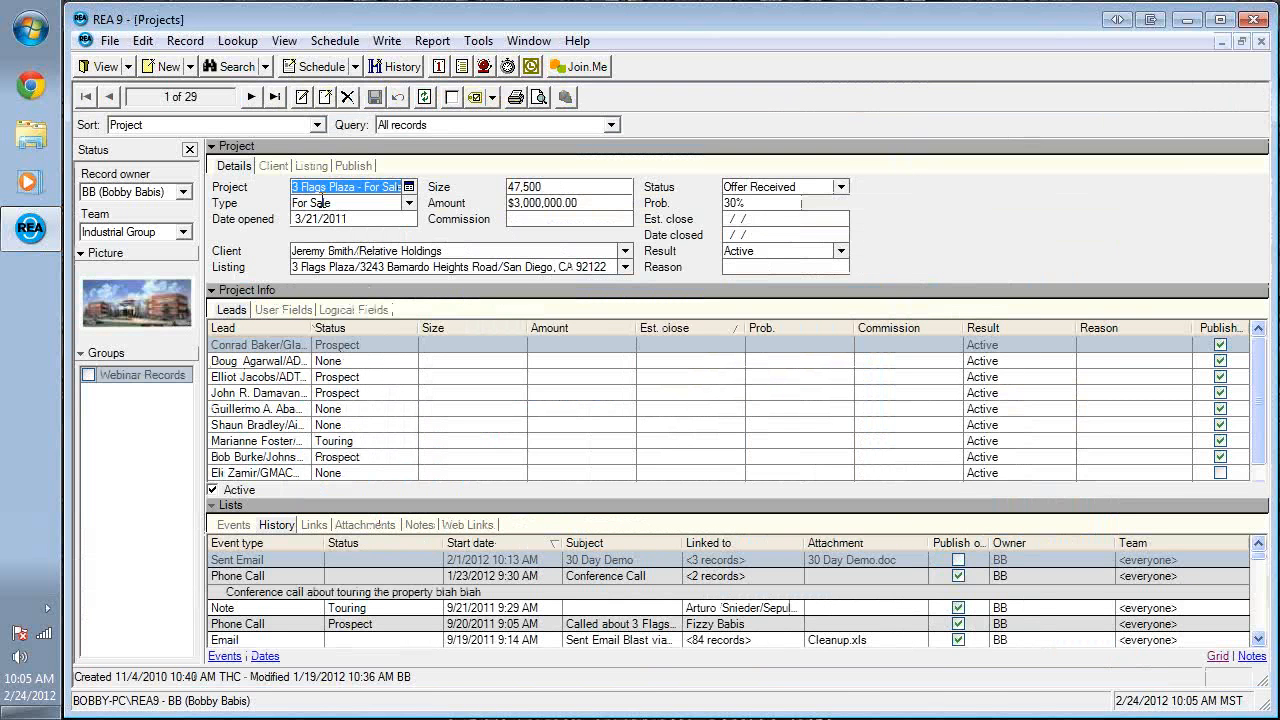
{"action": "left_click", "coordinate": [410, 203]}
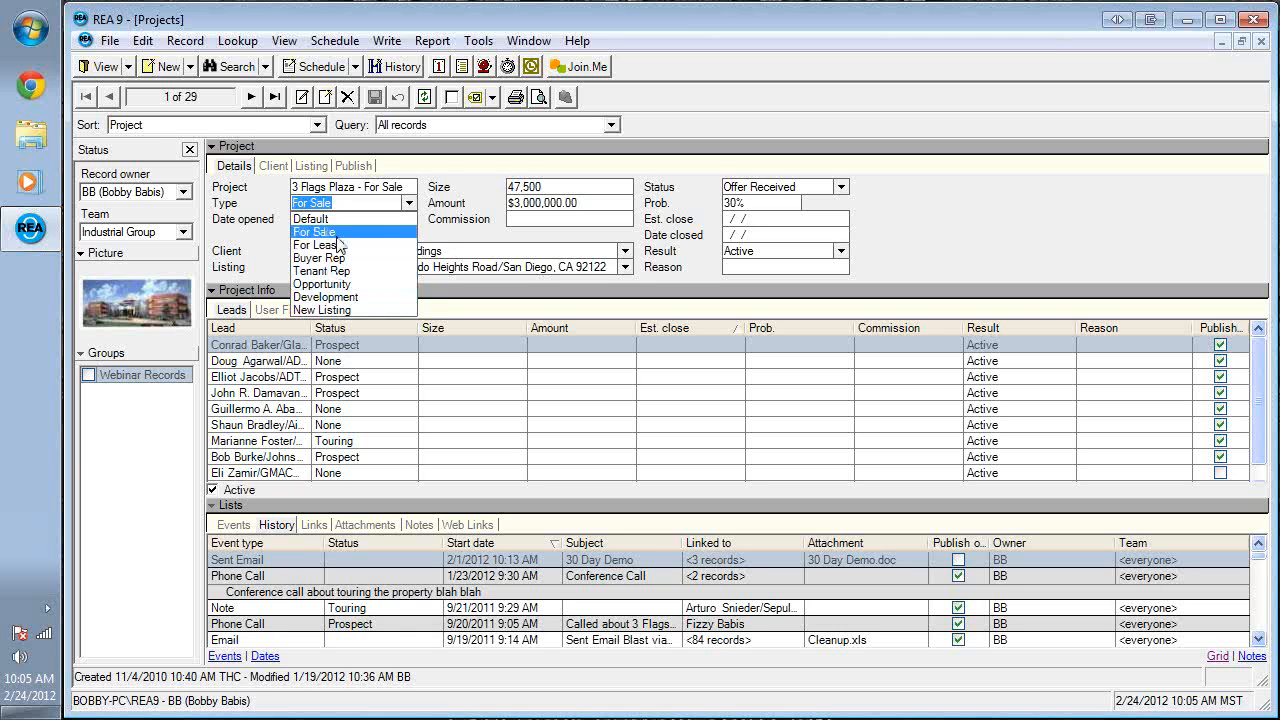
{"action": "left_click", "coordinate": [410, 203]}
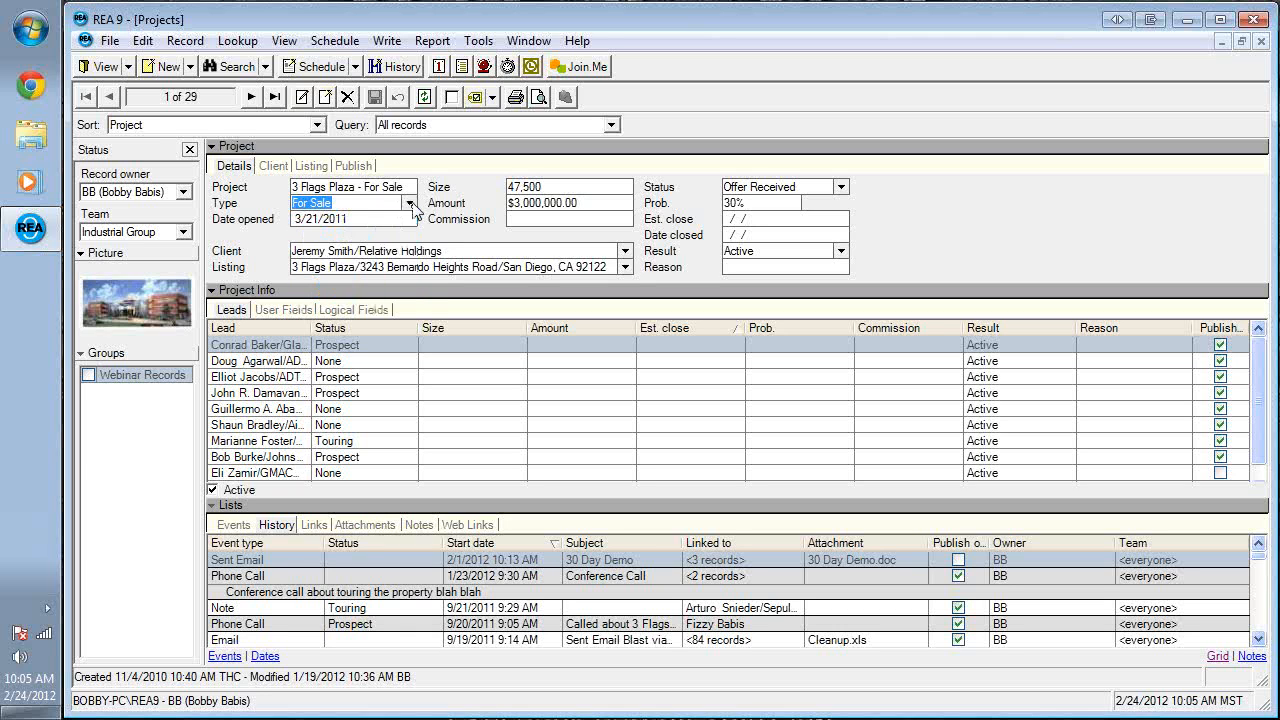
Set the project's status to Prospect and its type to Tenant Rep, and check the status choices offered.
{"action": "left_click", "coordinate": [843, 189]}
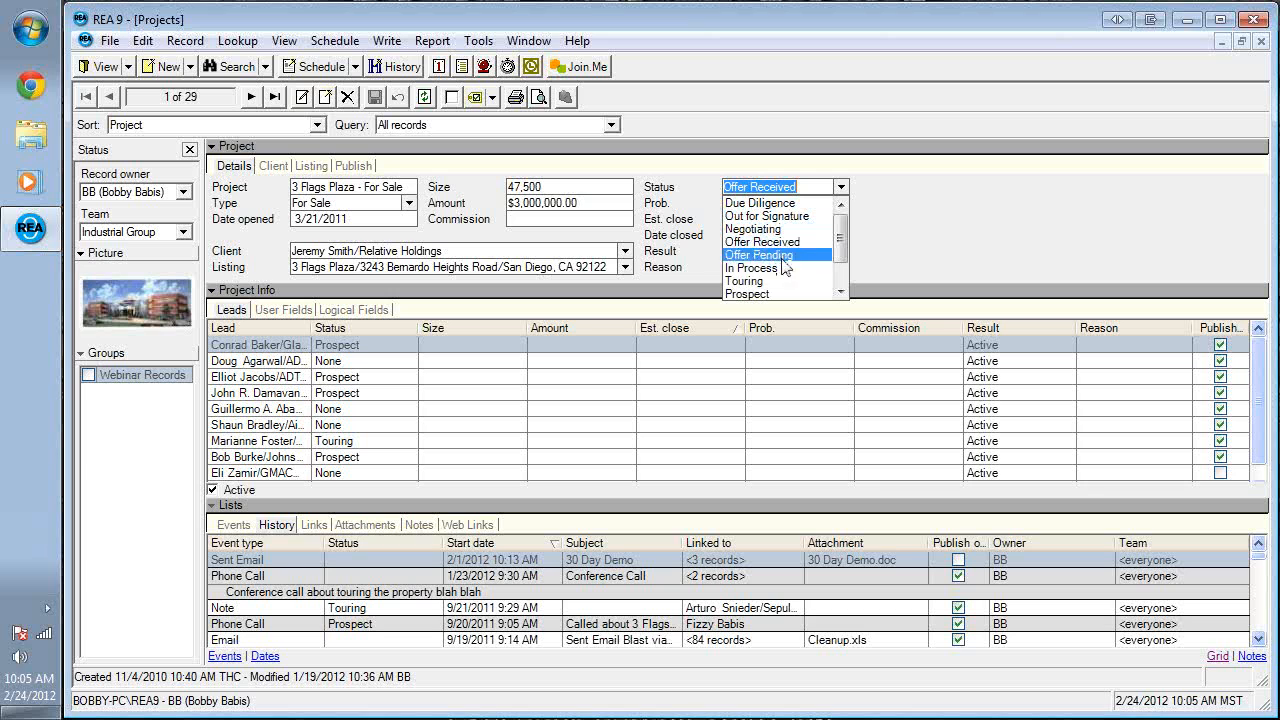
{"action": "left_click", "coordinate": [405, 205]}
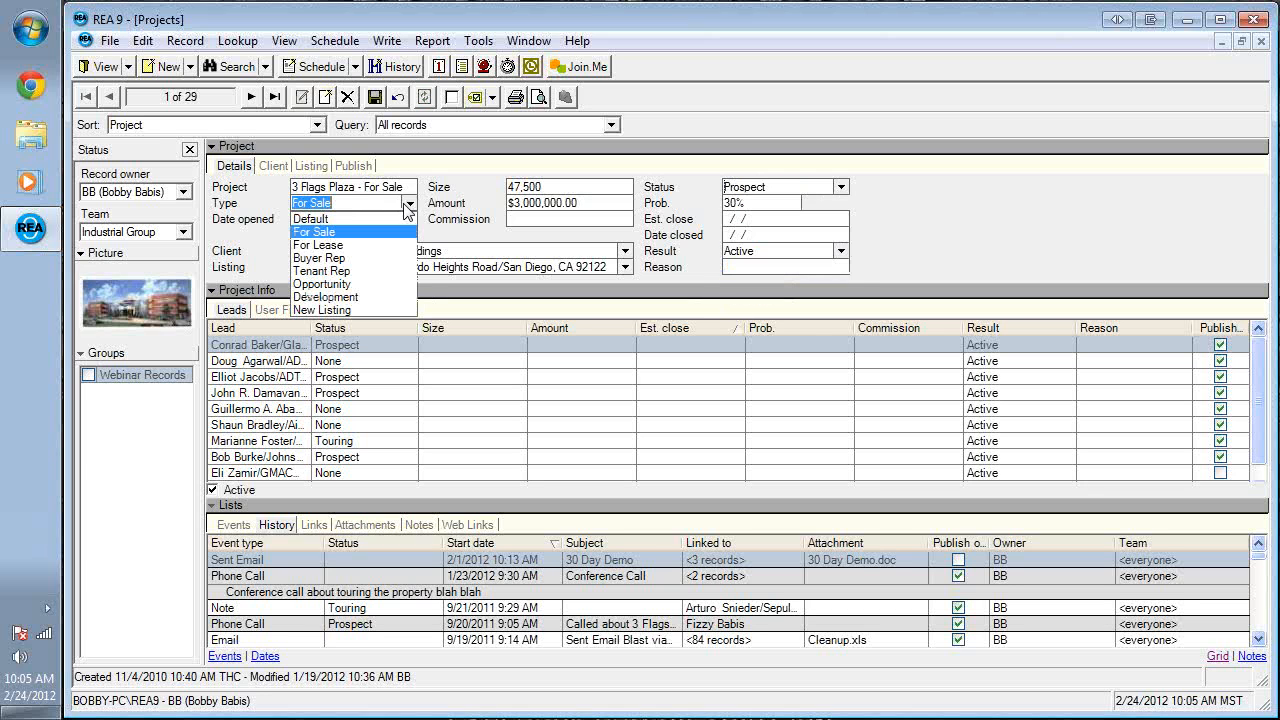
{"action": "left_click", "coordinate": [381, 270]}
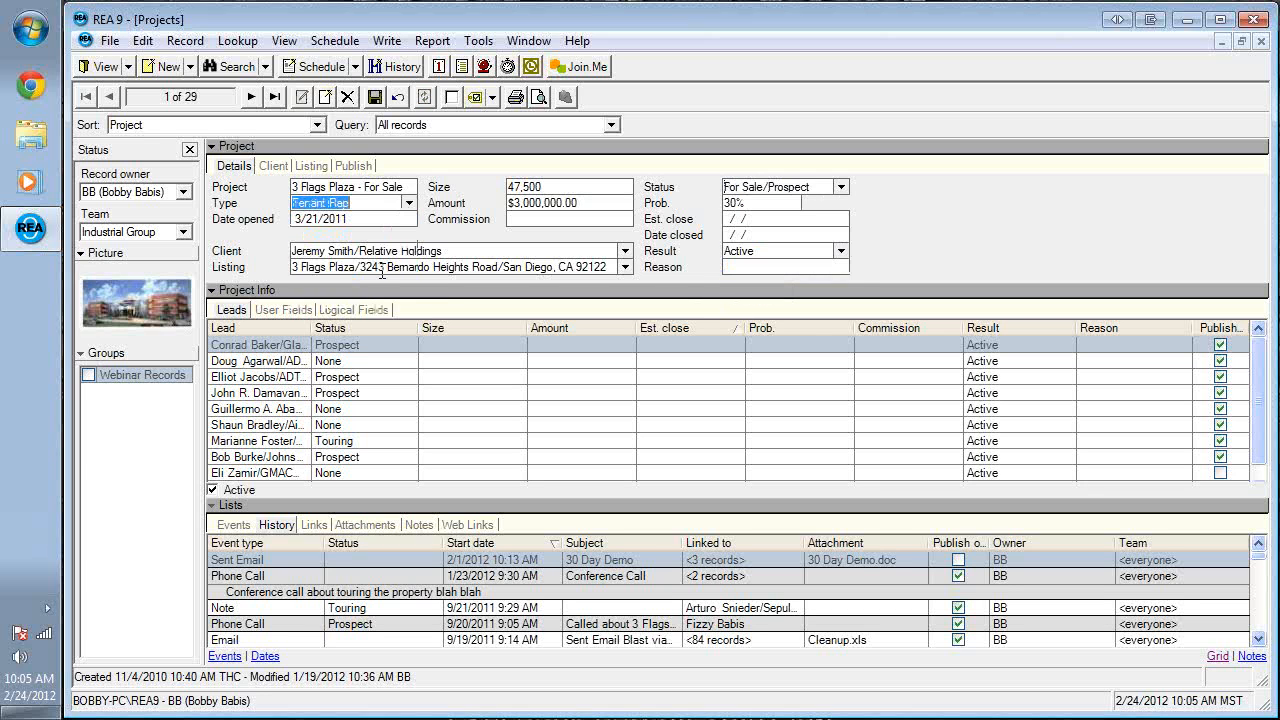
{"action": "left_click", "coordinate": [842, 187]}
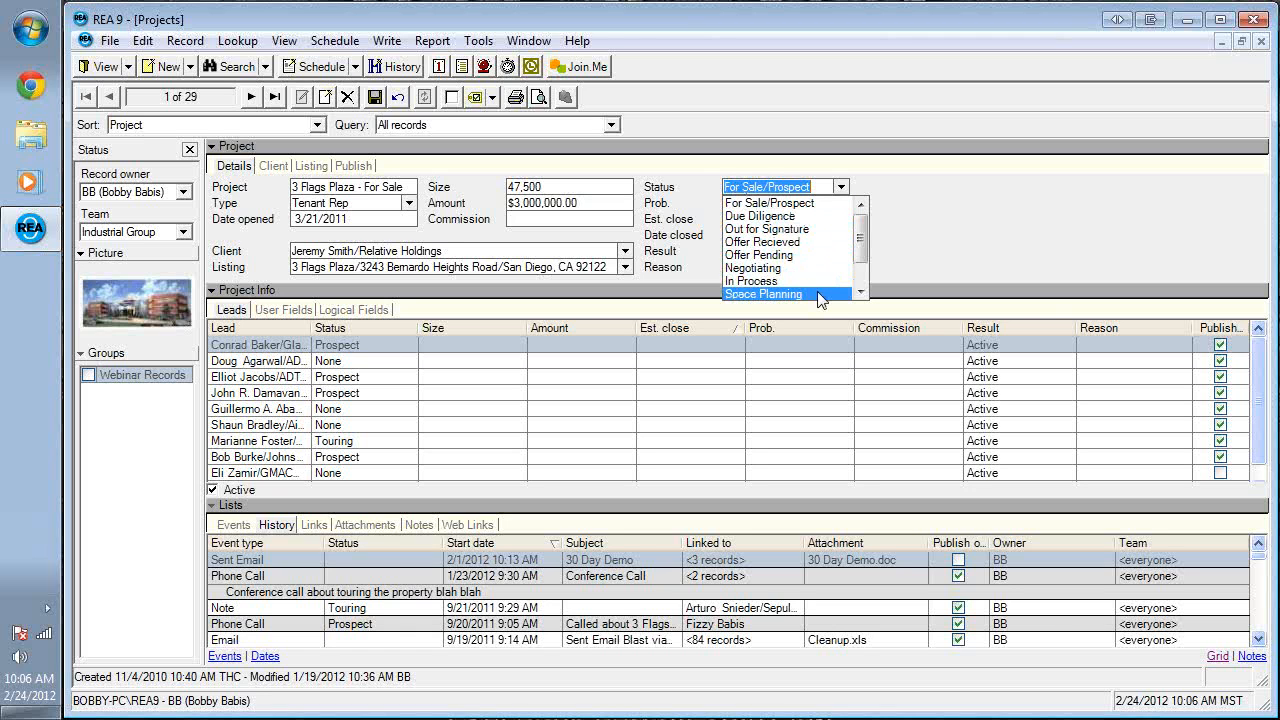
Open the Project Setup system table, view the statuses for the For Sale type, and move the dialog off the project details.
{"action": "left_click", "coordinate": [478, 41]}
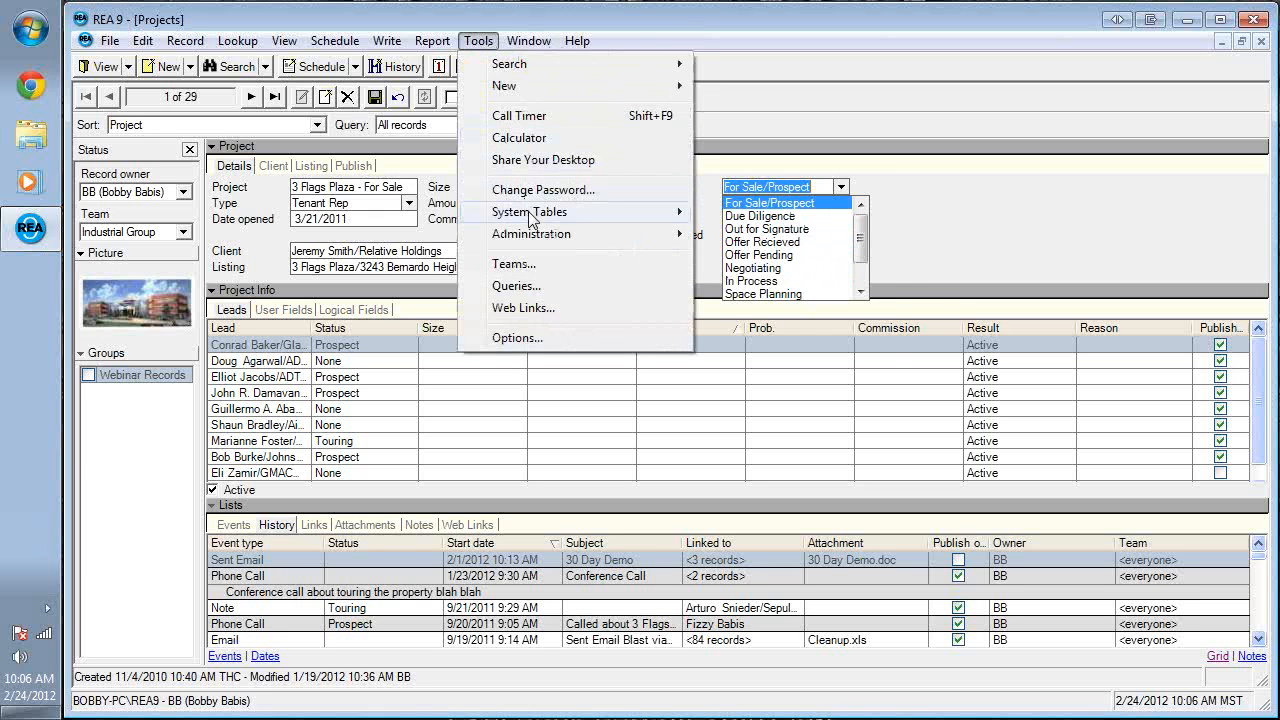
{"action": "mouse_move", "coordinate": [530, 214]}
{"action": "left_click", "coordinate": [748, 237]}
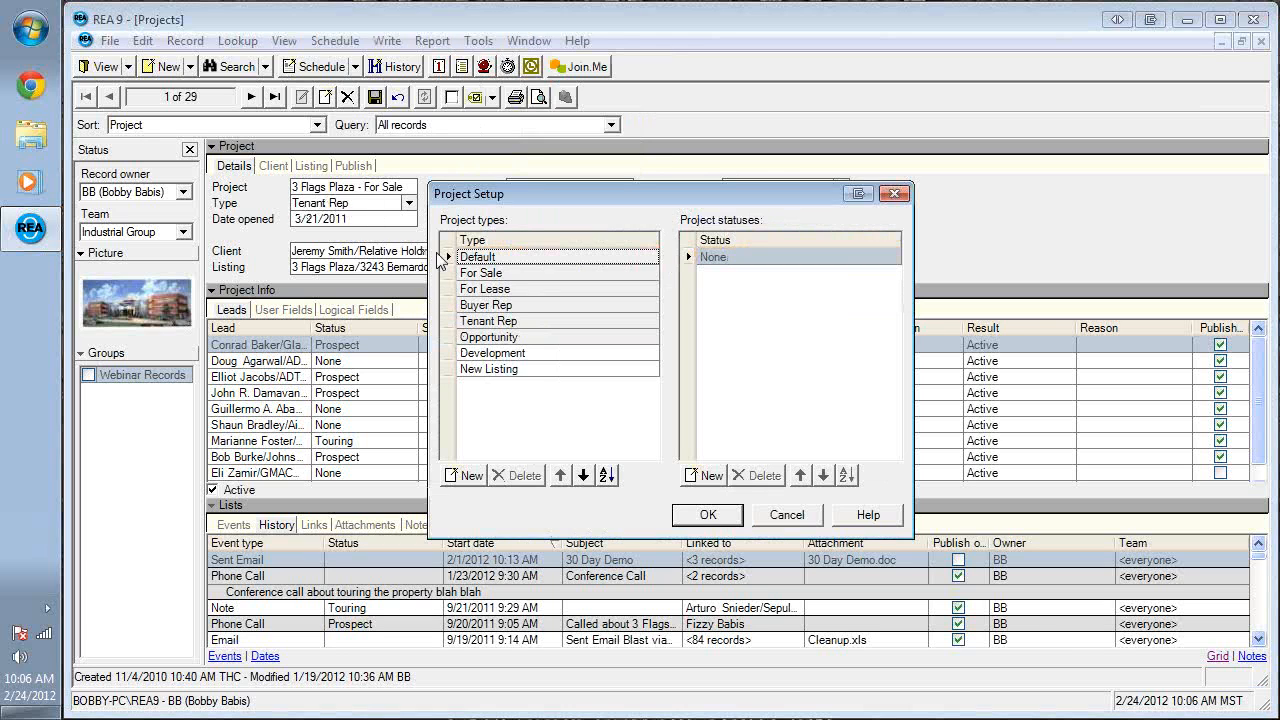
{"action": "left_click", "coordinate": [496, 277]}
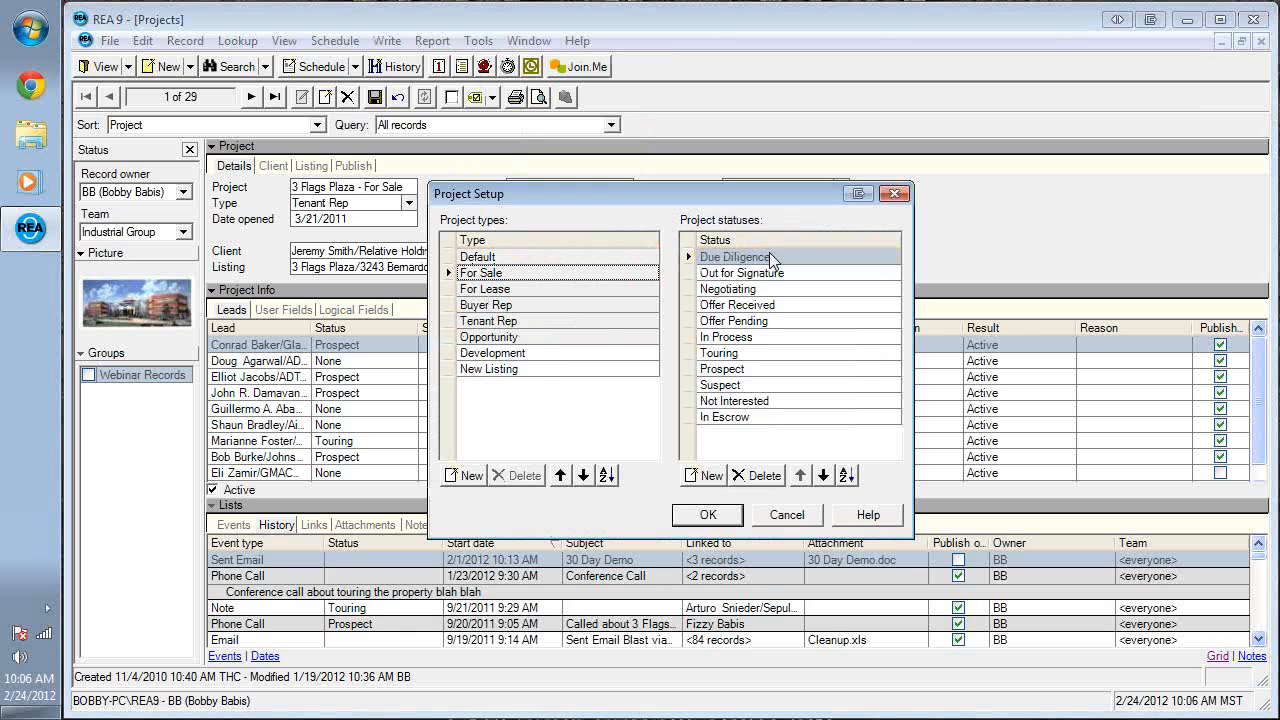
{"action": "left_click_drag", "start_coordinate": [707, 195], "coordinate": [463, 275]}
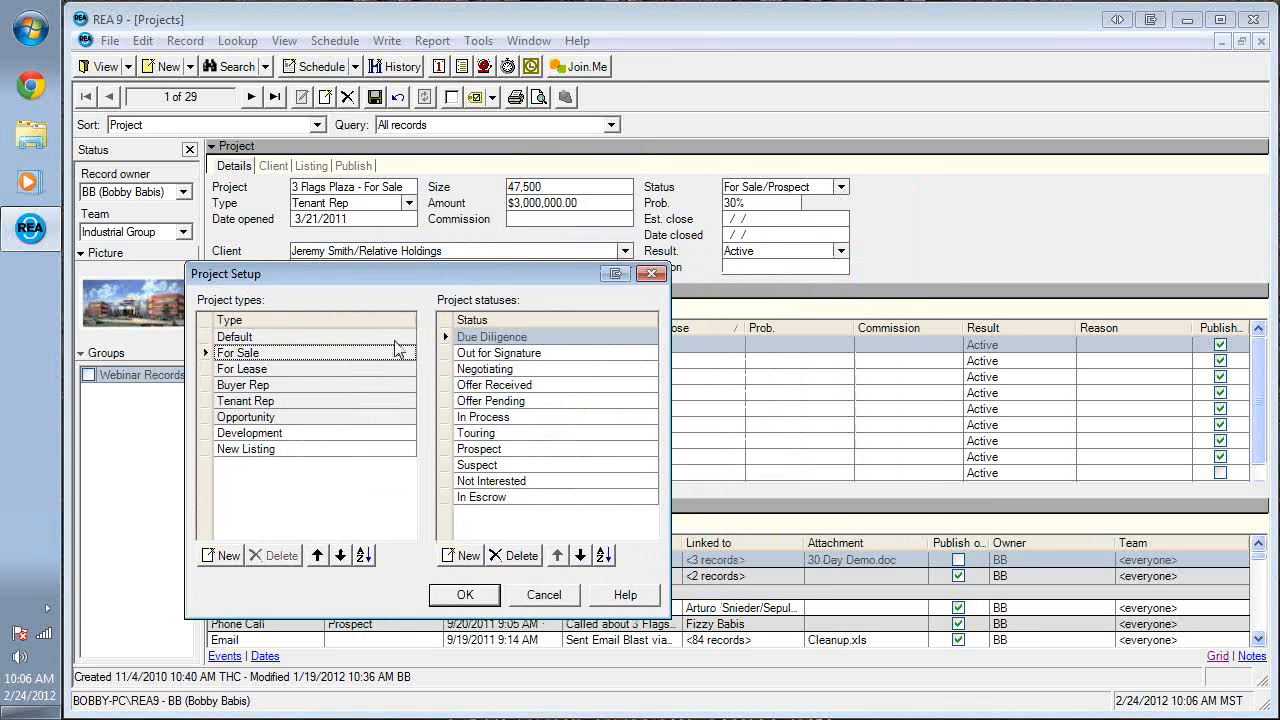
Review the statuses of the For Lease, Buyer Rep, Opportunity, Development and New Listing types, and close Project Setup without saving.
{"action": "left_click", "coordinate": [282, 372]}
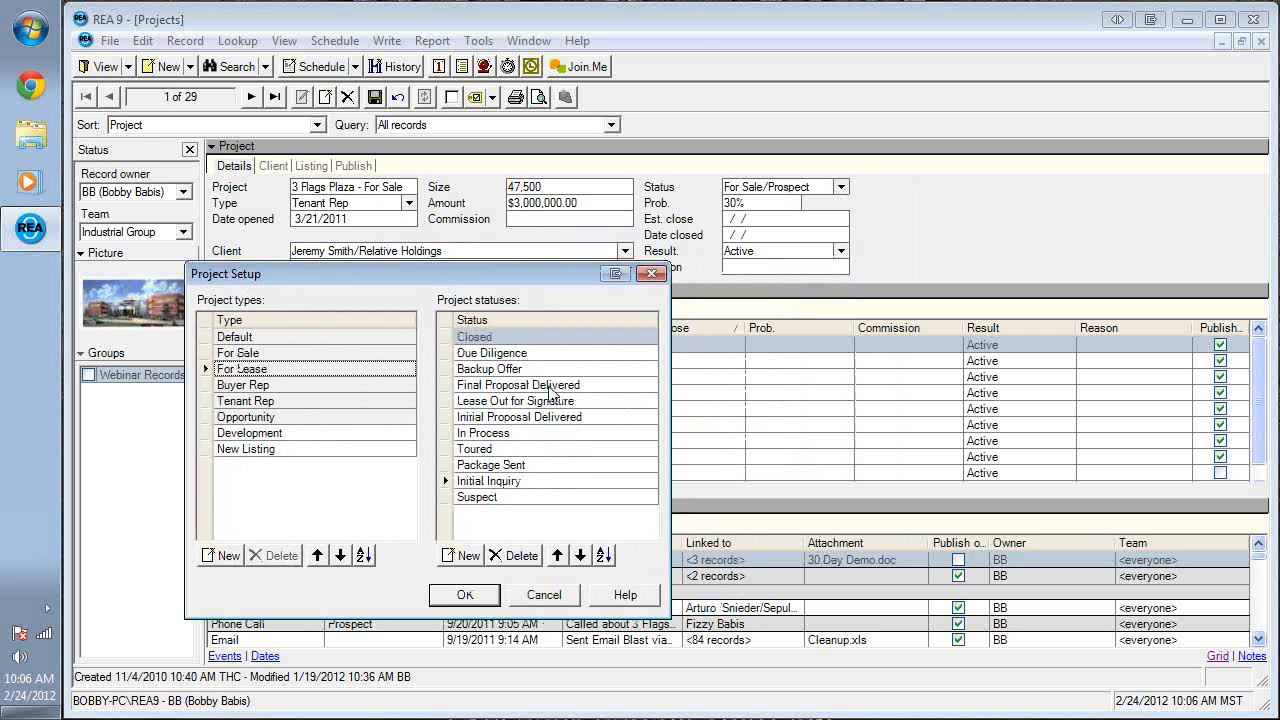
{"action": "left_click", "coordinate": [262, 390]}
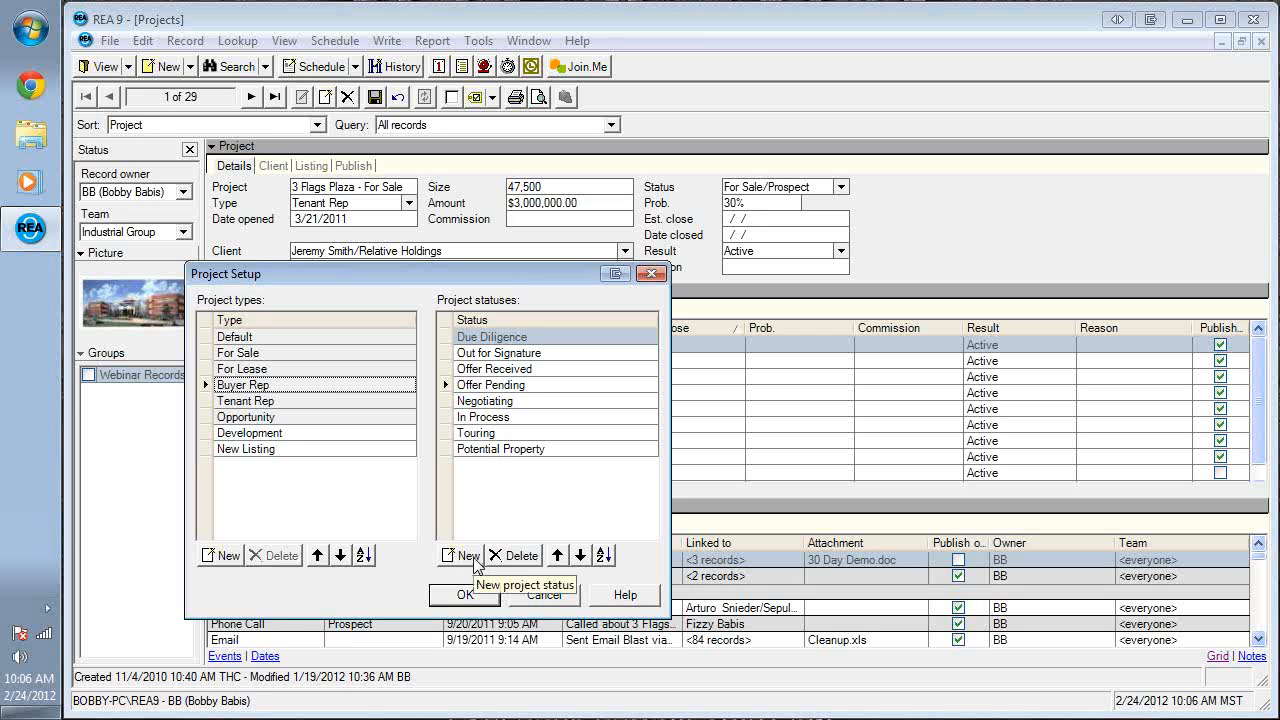
{"action": "left_click", "coordinate": [277, 419]}
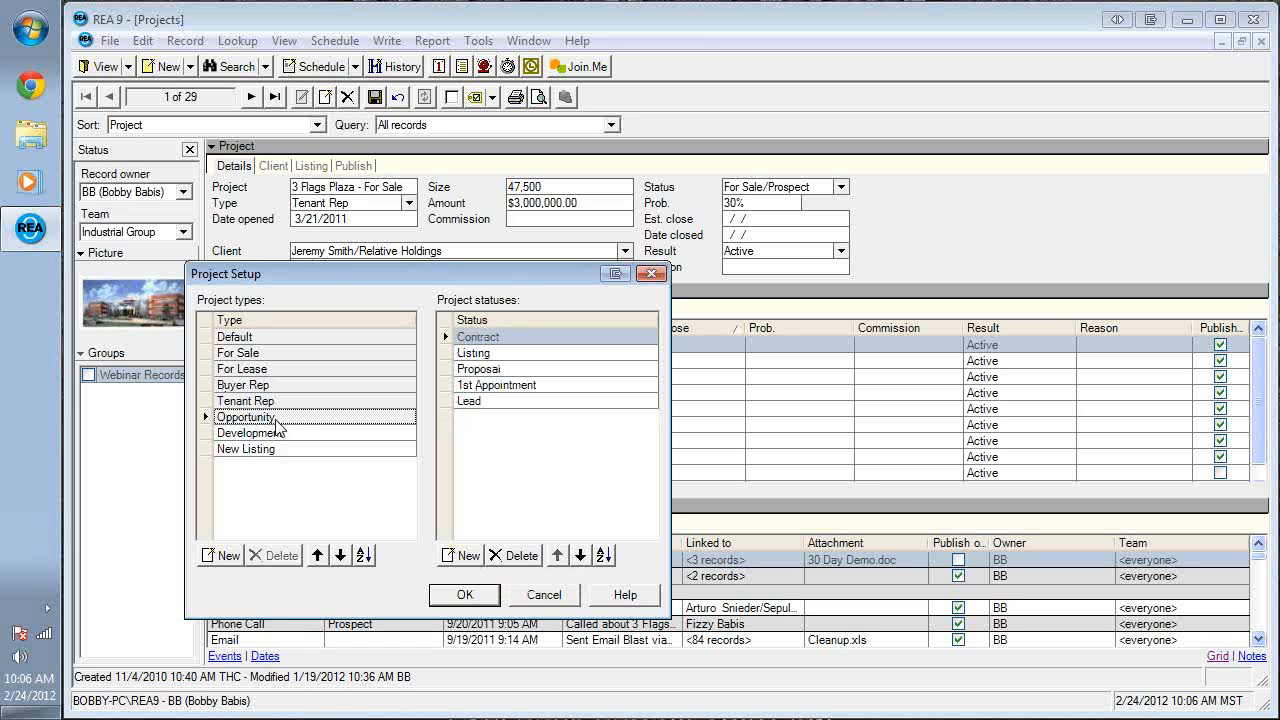
{"action": "left_click", "coordinate": [278, 433]}
{"action": "left_click", "coordinate": [282, 448]}
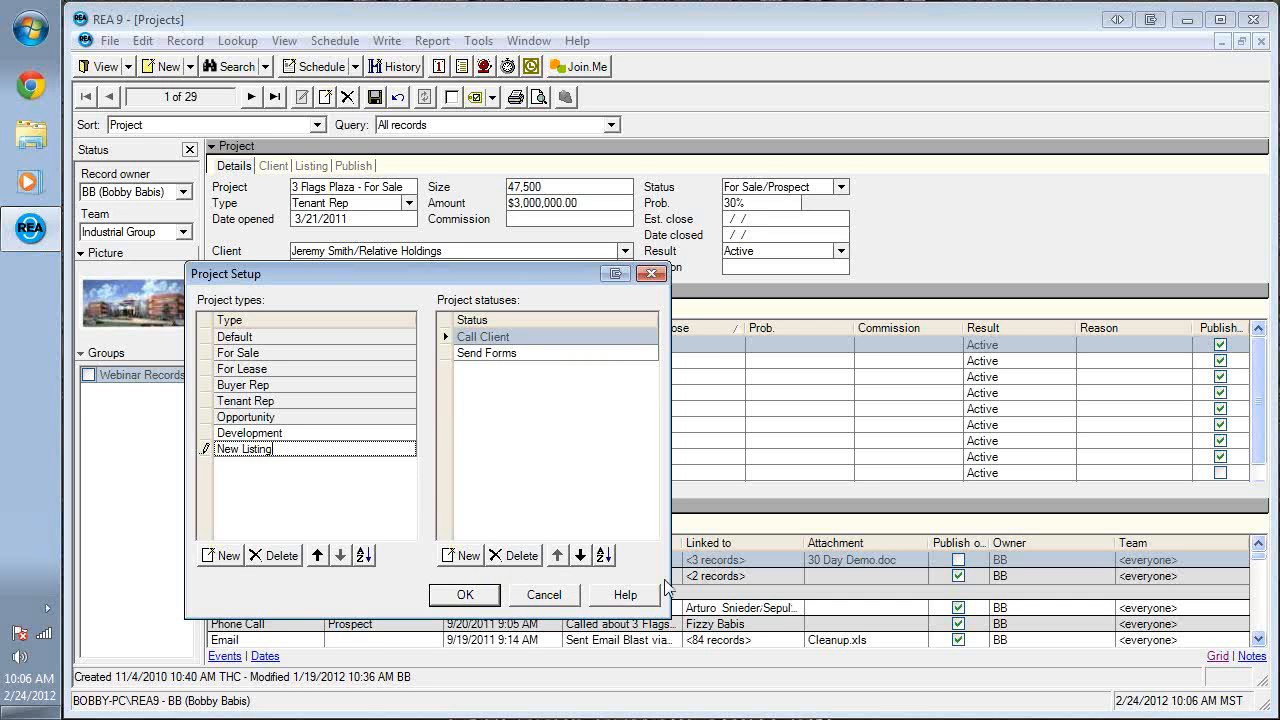
{"action": "left_click", "coordinate": [570, 596]}
{"action": "left_click", "coordinate": [478, 41]}
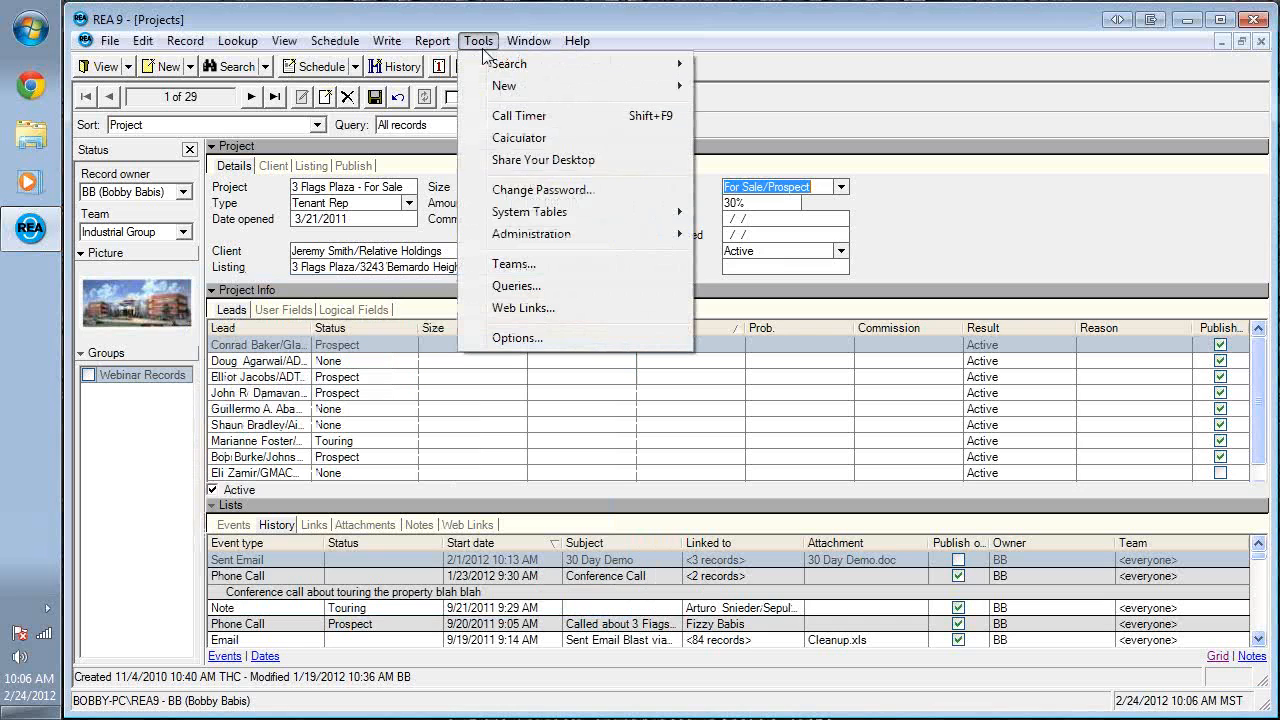
{"action": "mouse_move", "coordinate": [527, 244]}
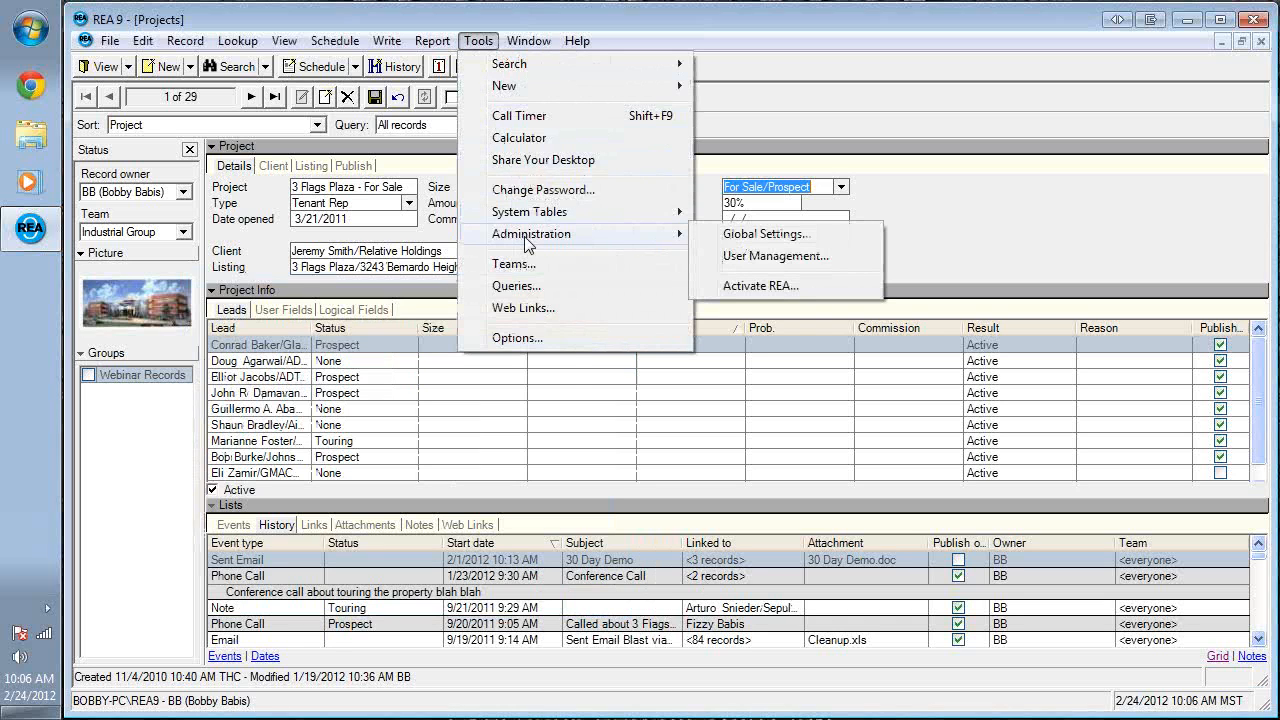
{"action": "left_click", "coordinate": [572, 393]}
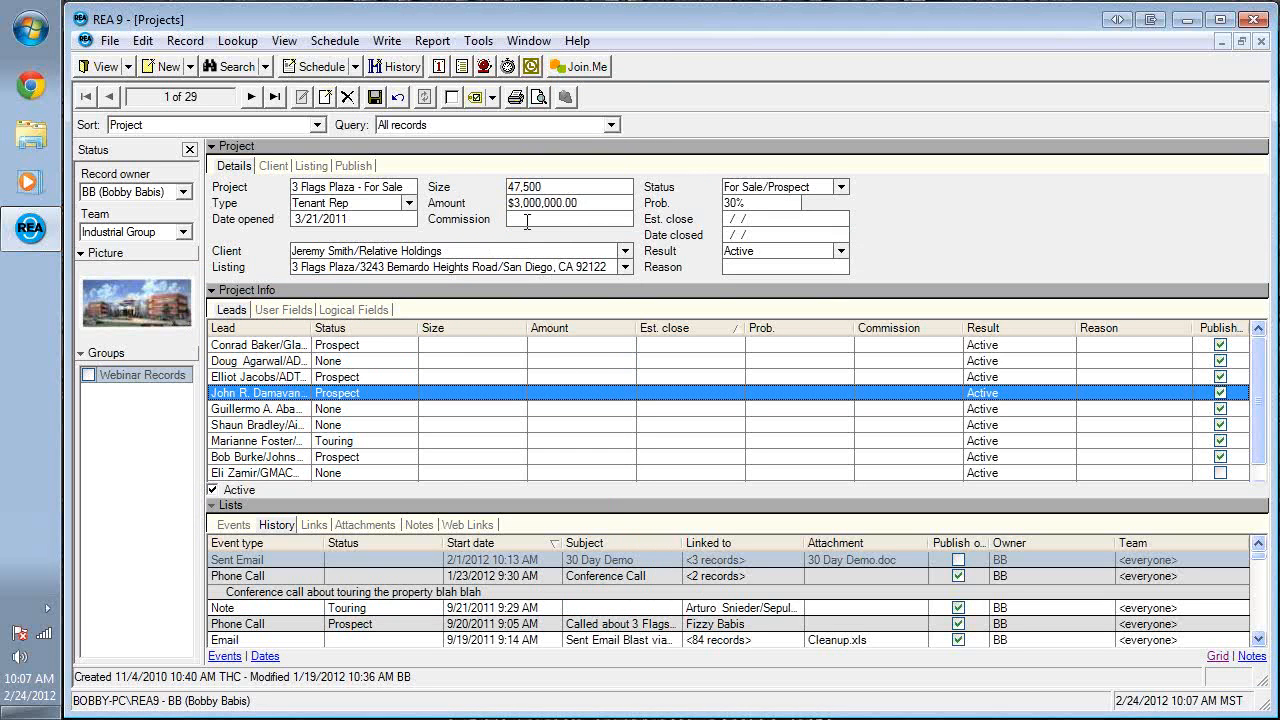
Open the program options and review the general settings, the Events/History settings and the calendar time slot sizes.
{"action": "left_click", "coordinate": [477, 40]}
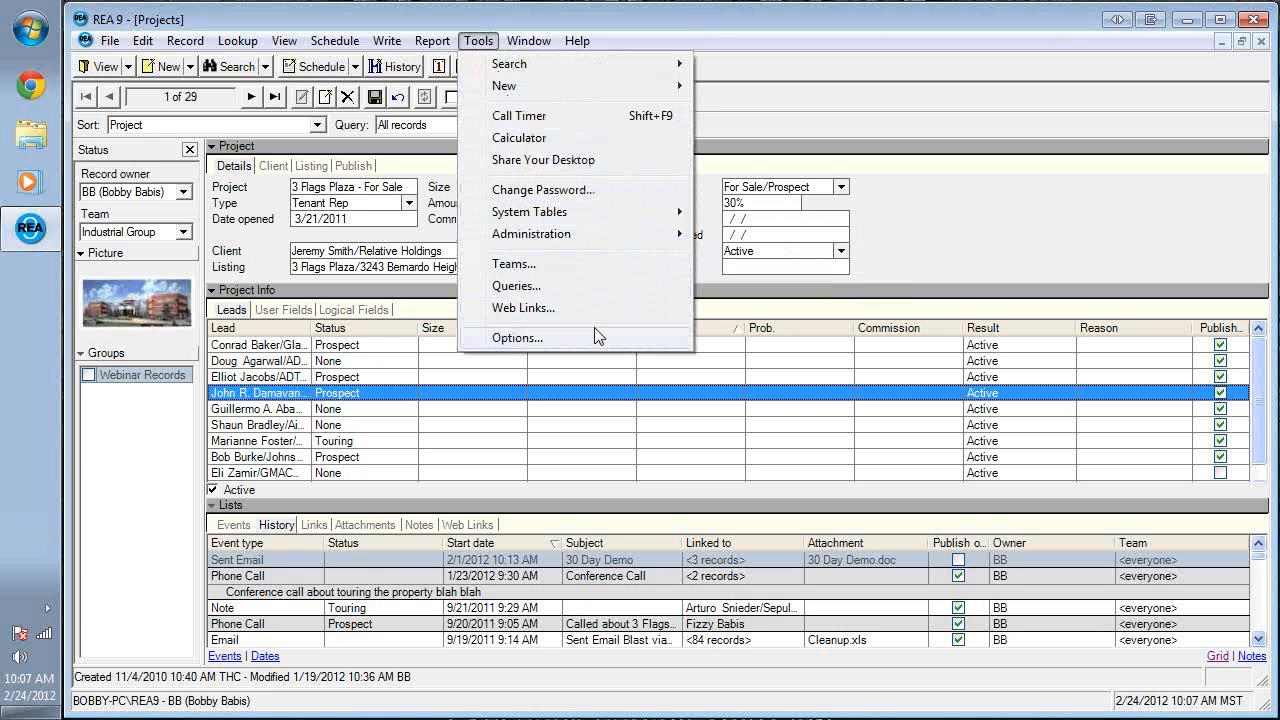
{"action": "left_click", "coordinate": [517, 338]}
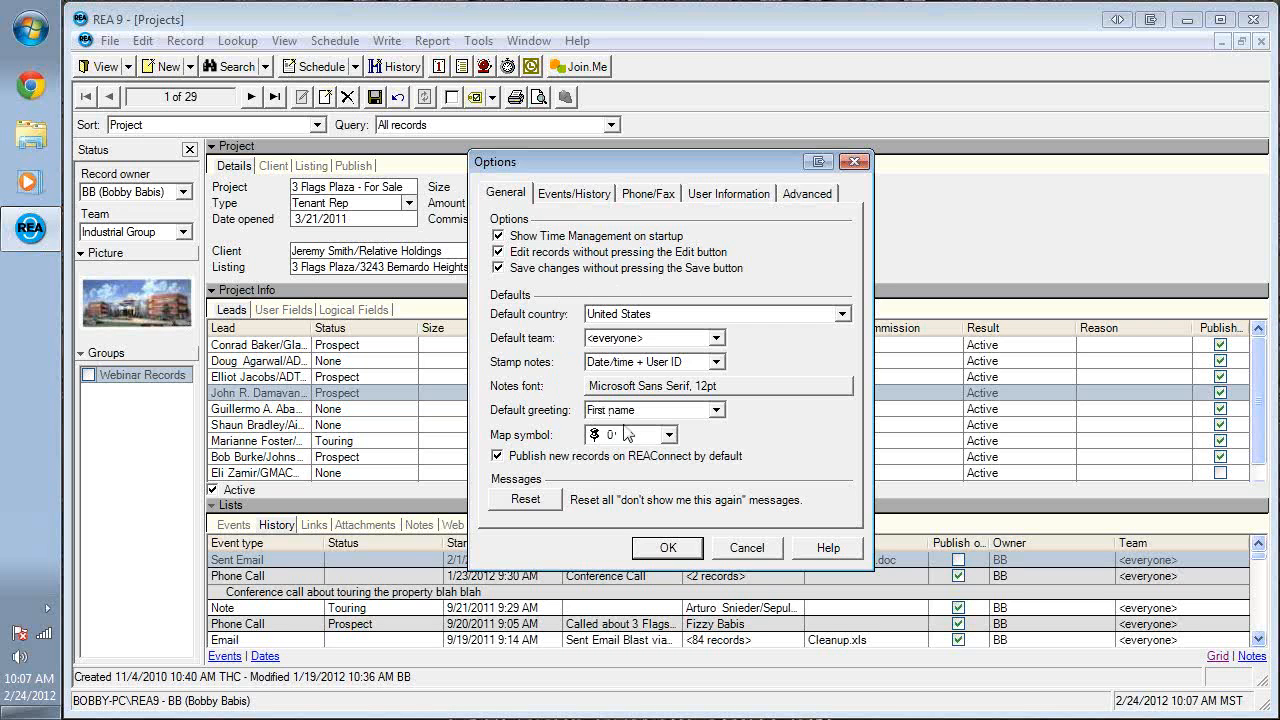
{"action": "left_click", "coordinate": [598, 196]}
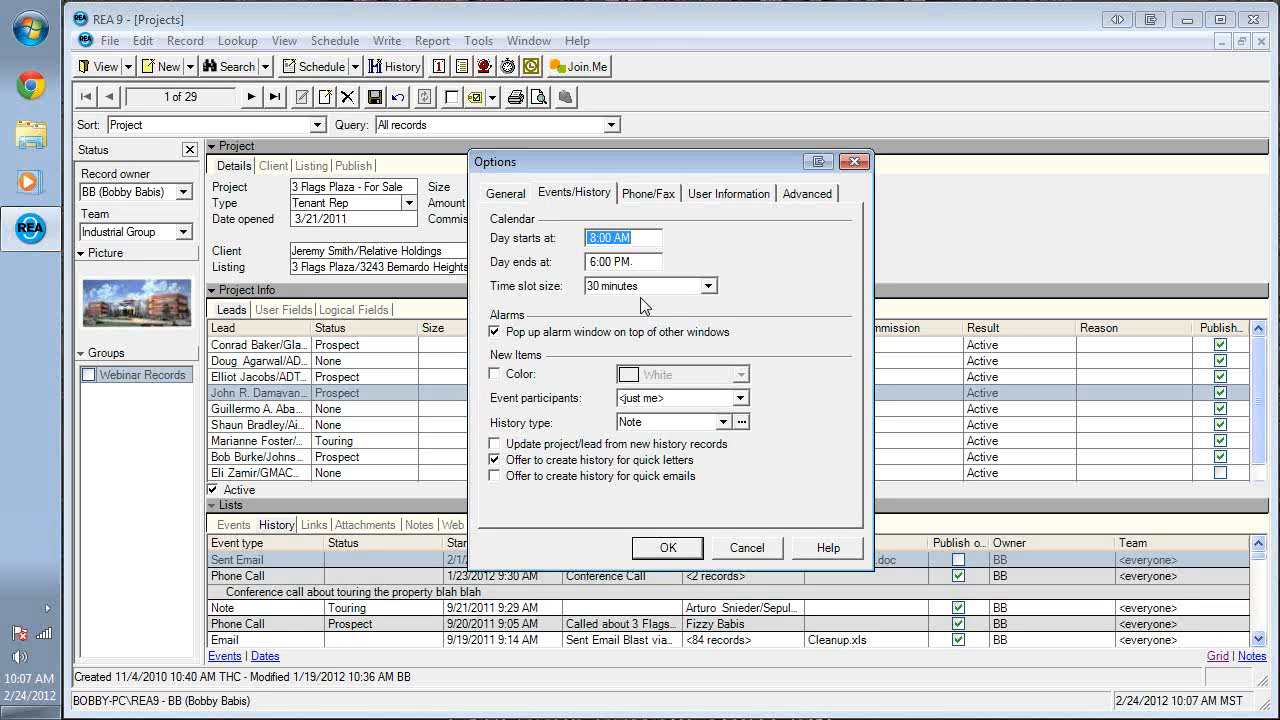
{"action": "left_click", "coordinate": [708, 286]}
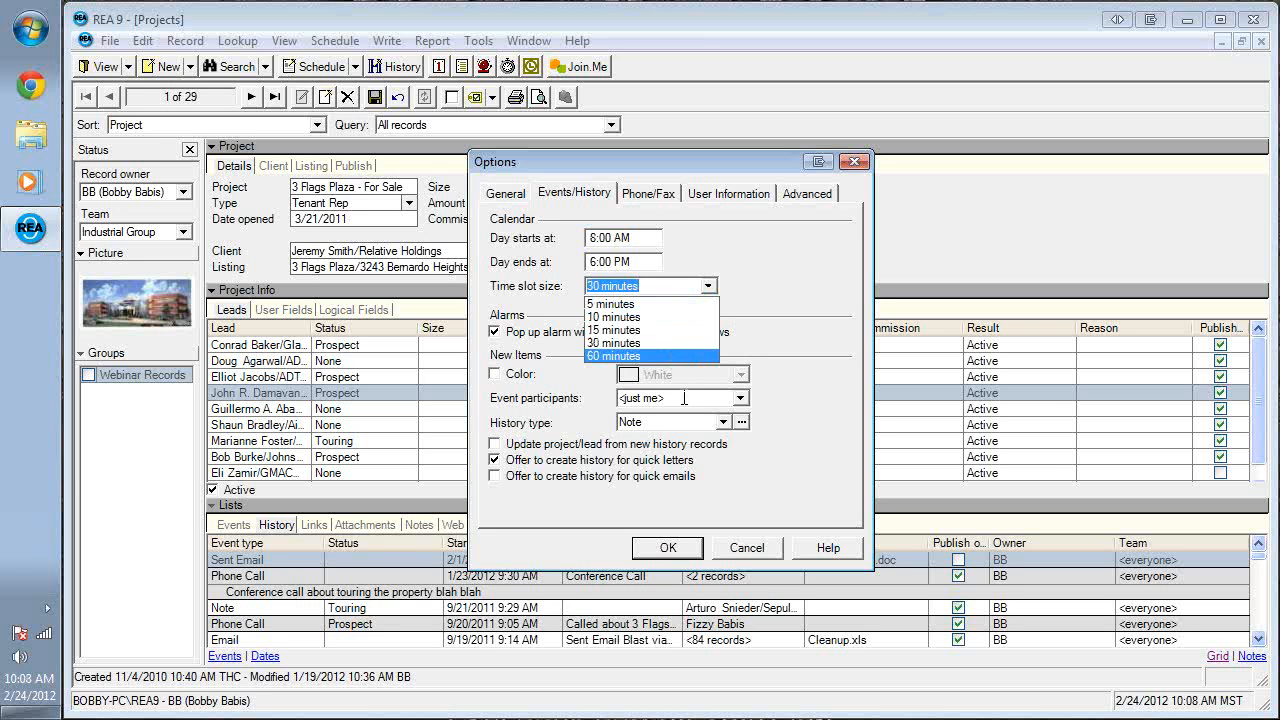
{"action": "left_click", "coordinate": [708, 287]}
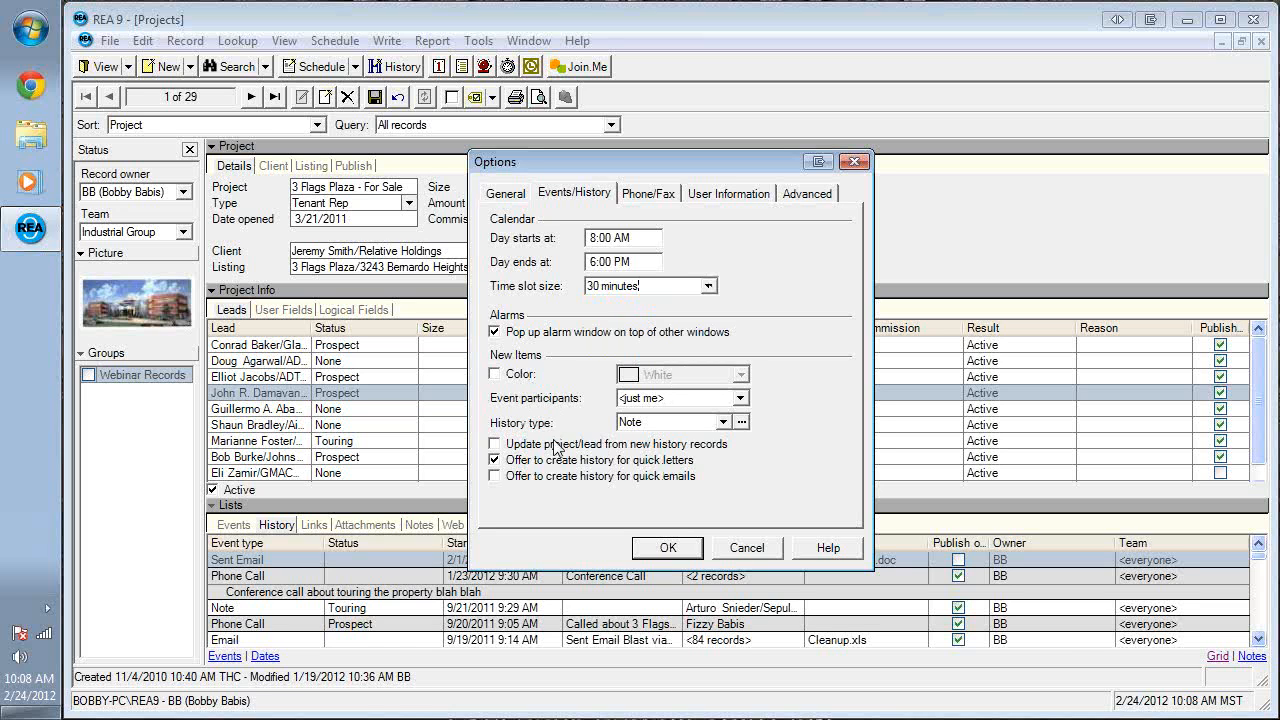
Enable a Brown default color for new items and set the default event participants to <everyone>.
{"action": "left_click", "coordinate": [505, 377]}
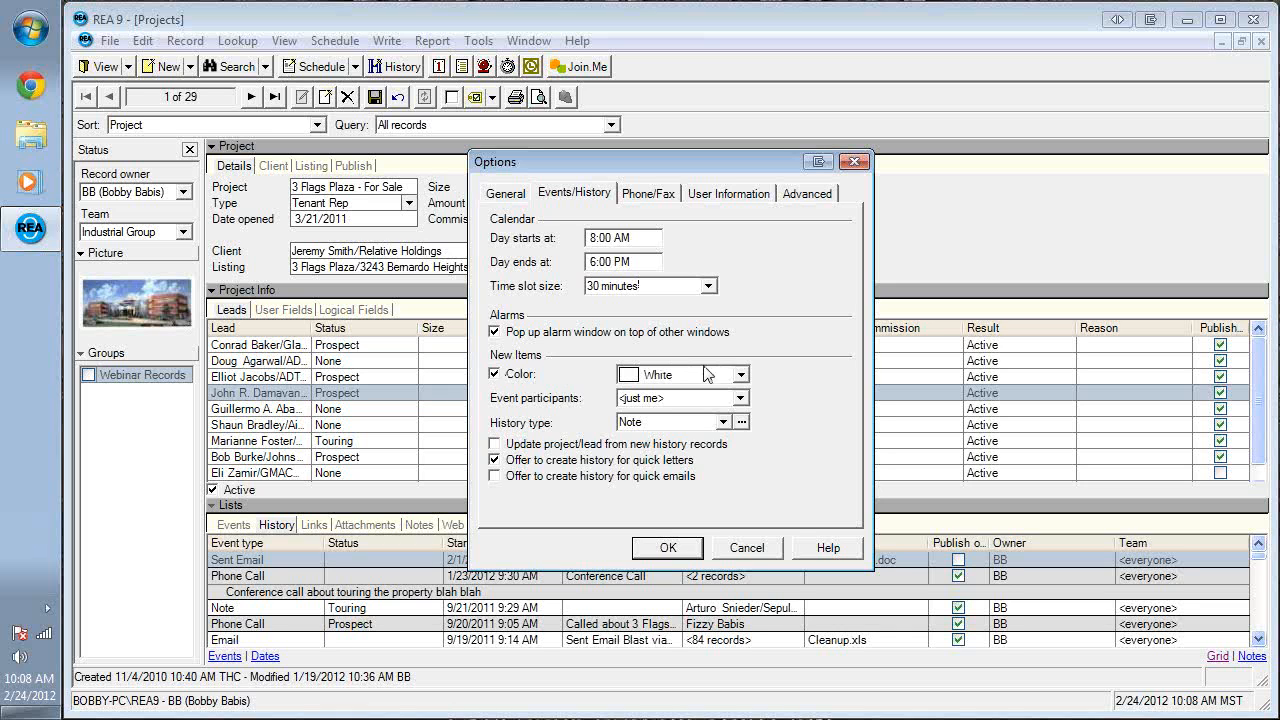
{"action": "left_click", "coordinate": [740, 375]}
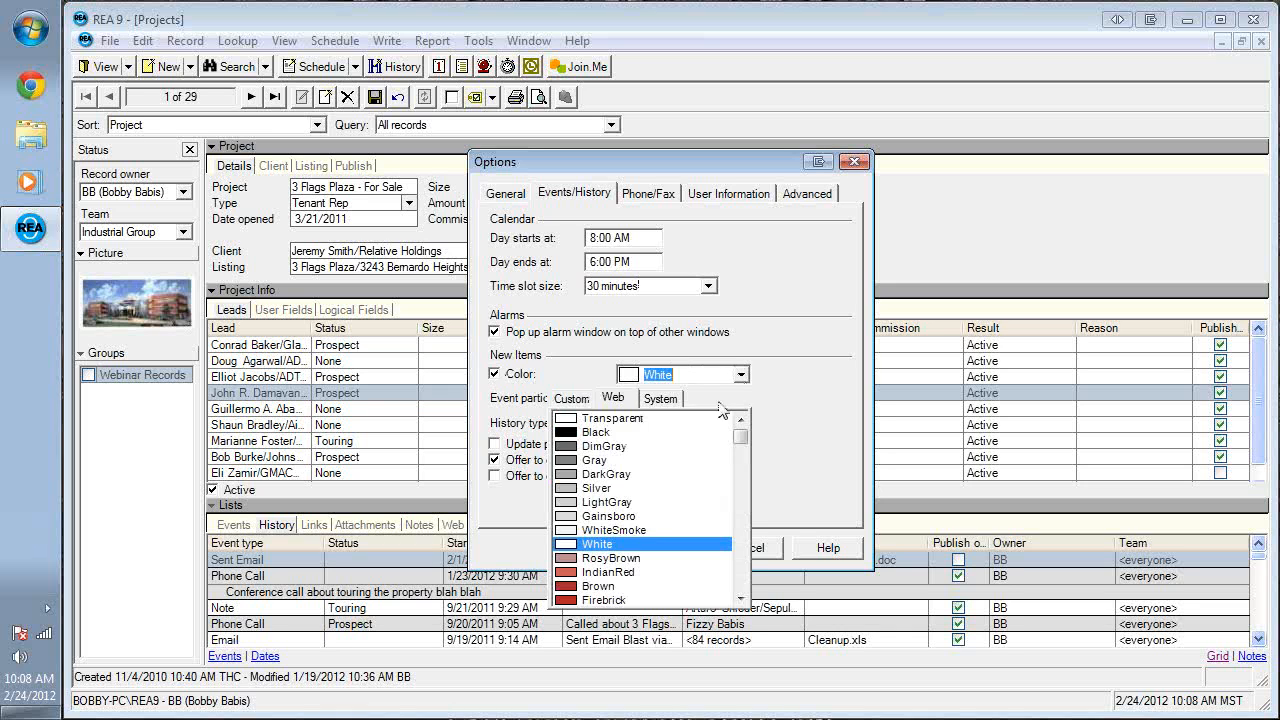
{"action": "left_click", "coordinate": [612, 586]}
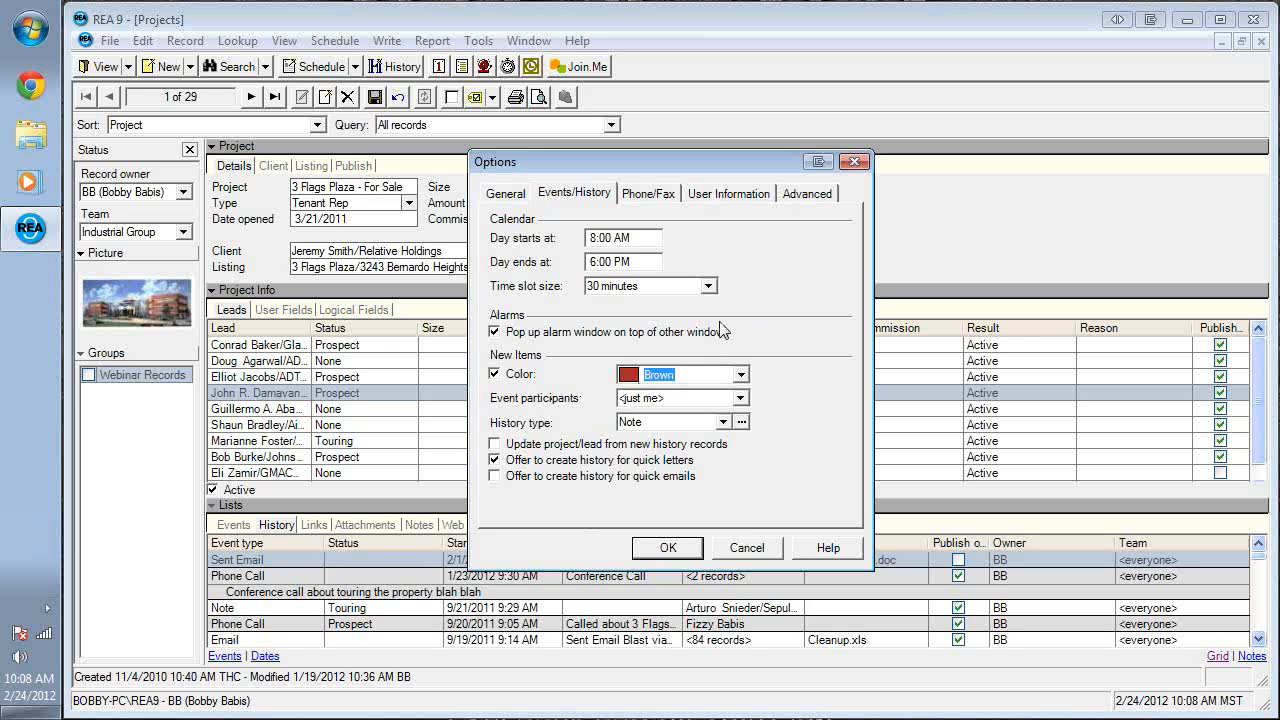
{"action": "left_click", "coordinate": [741, 399]}
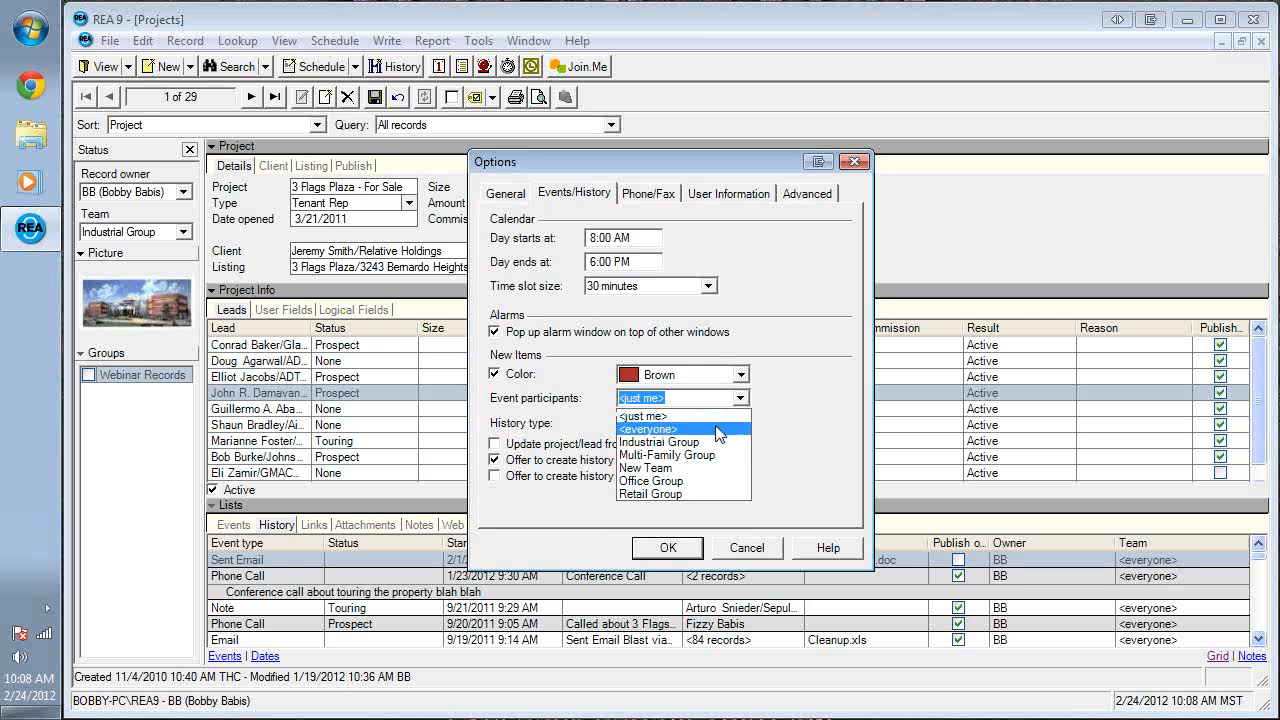
{"action": "left_click", "coordinate": [718, 430]}
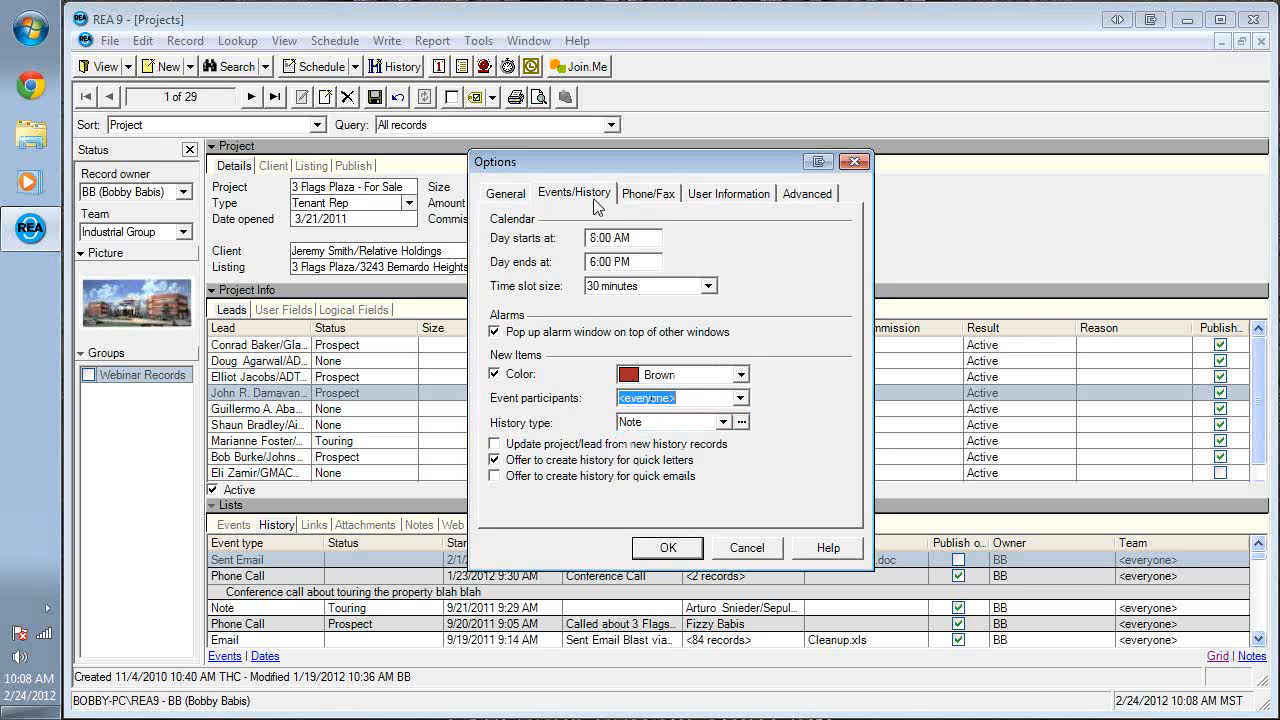
Review the Phone/Fax and User Information options, and save and close the options.
{"action": "left_click", "coordinate": [650, 196]}
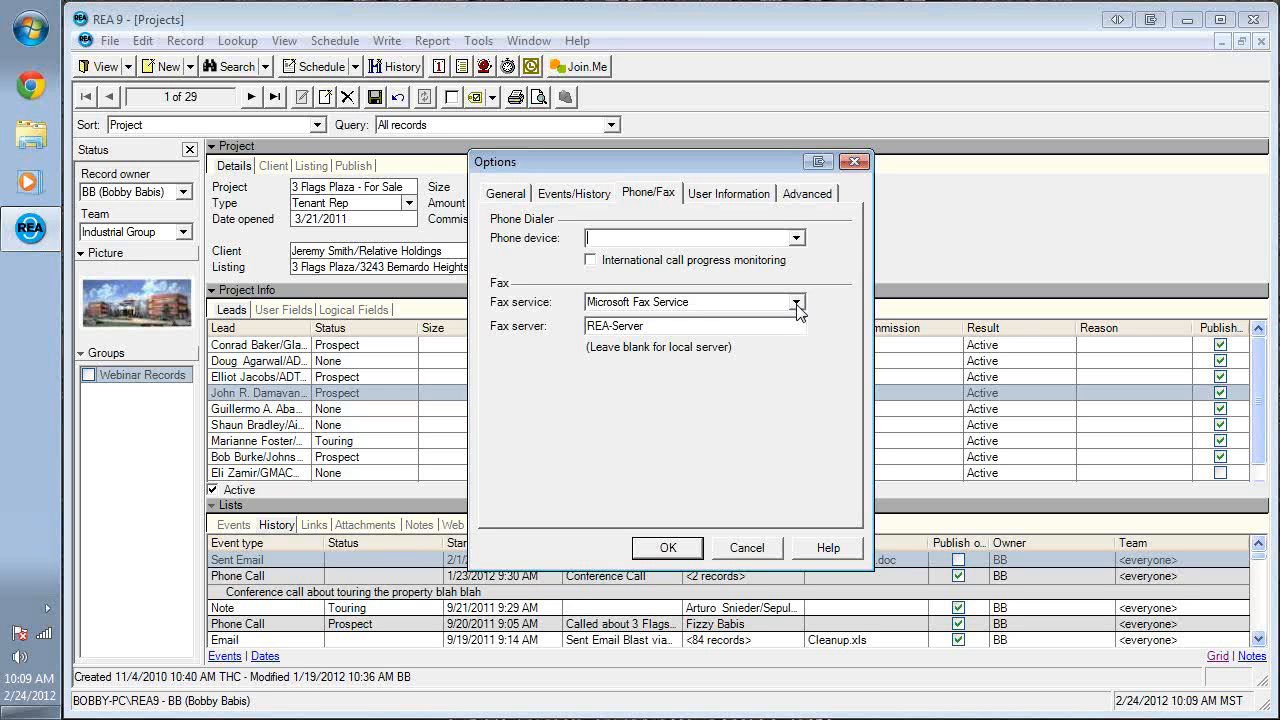
{"action": "left_click", "coordinate": [795, 240]}
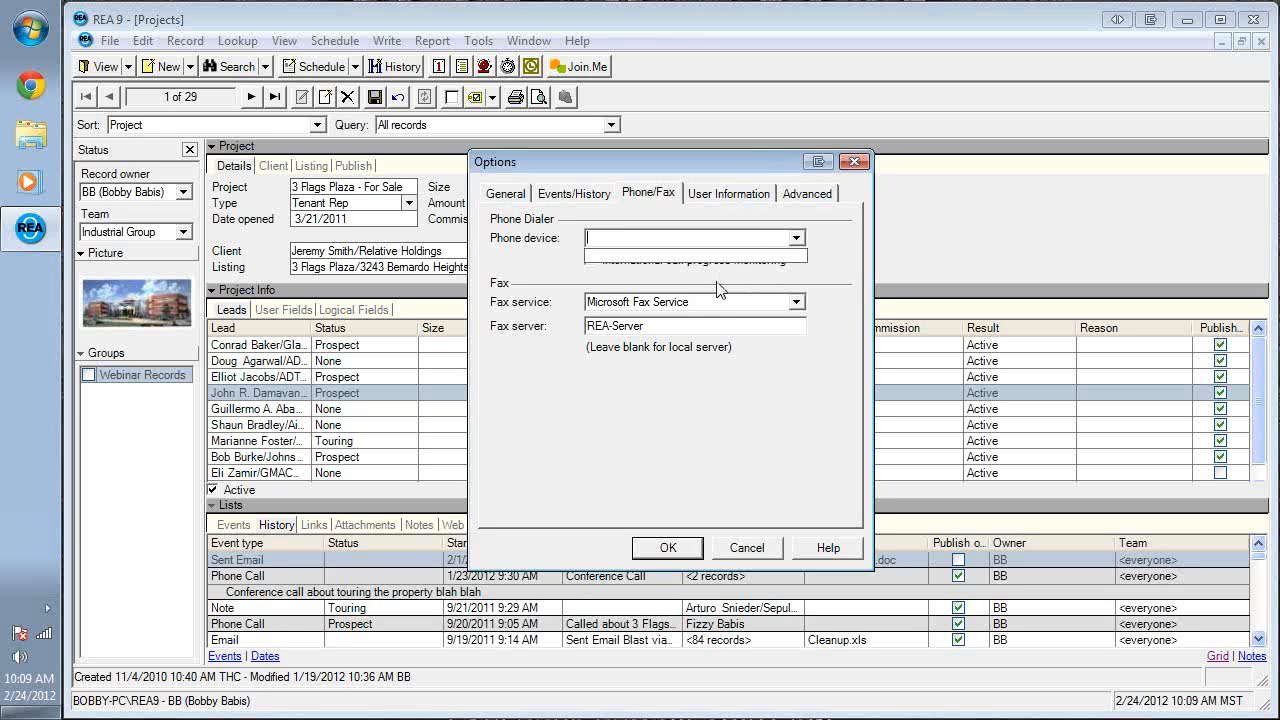
{"action": "left_click", "coordinate": [797, 238]}
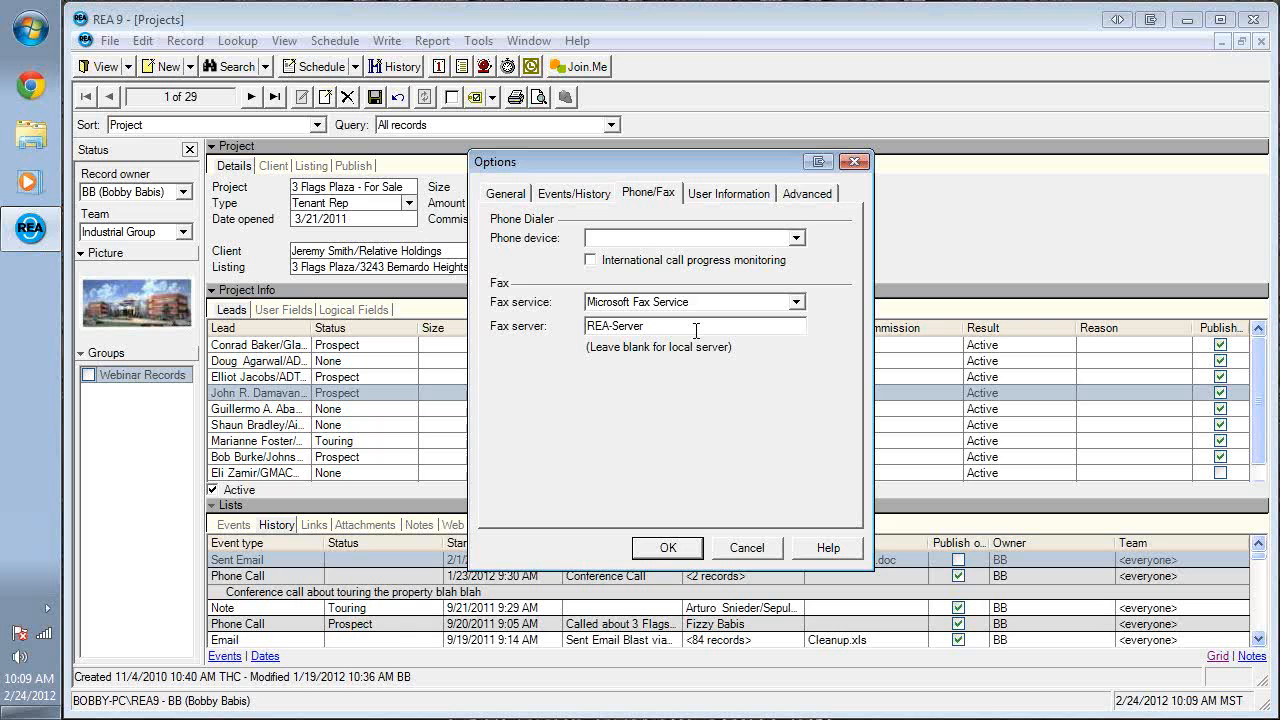
{"action": "left_click", "coordinate": [720, 196]}
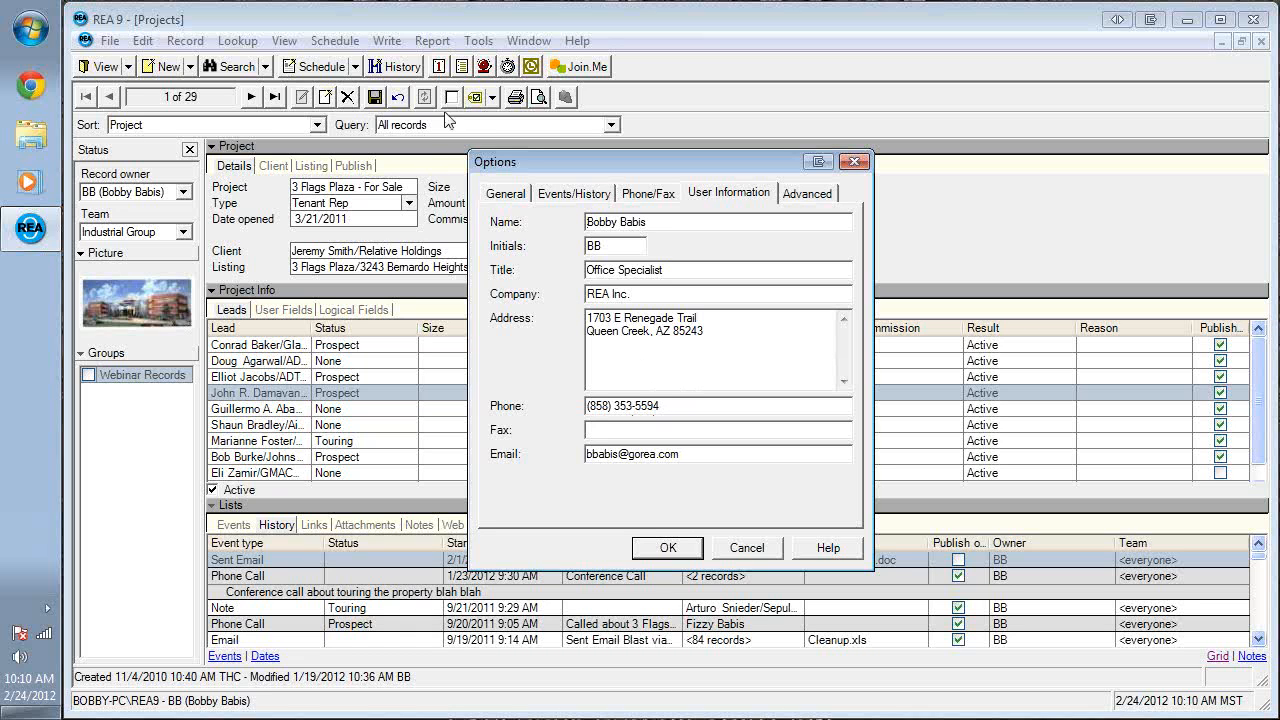
{"action": "key", "text": "BackSpace"}
{"action": "left_click", "coordinate": [659, 560]}
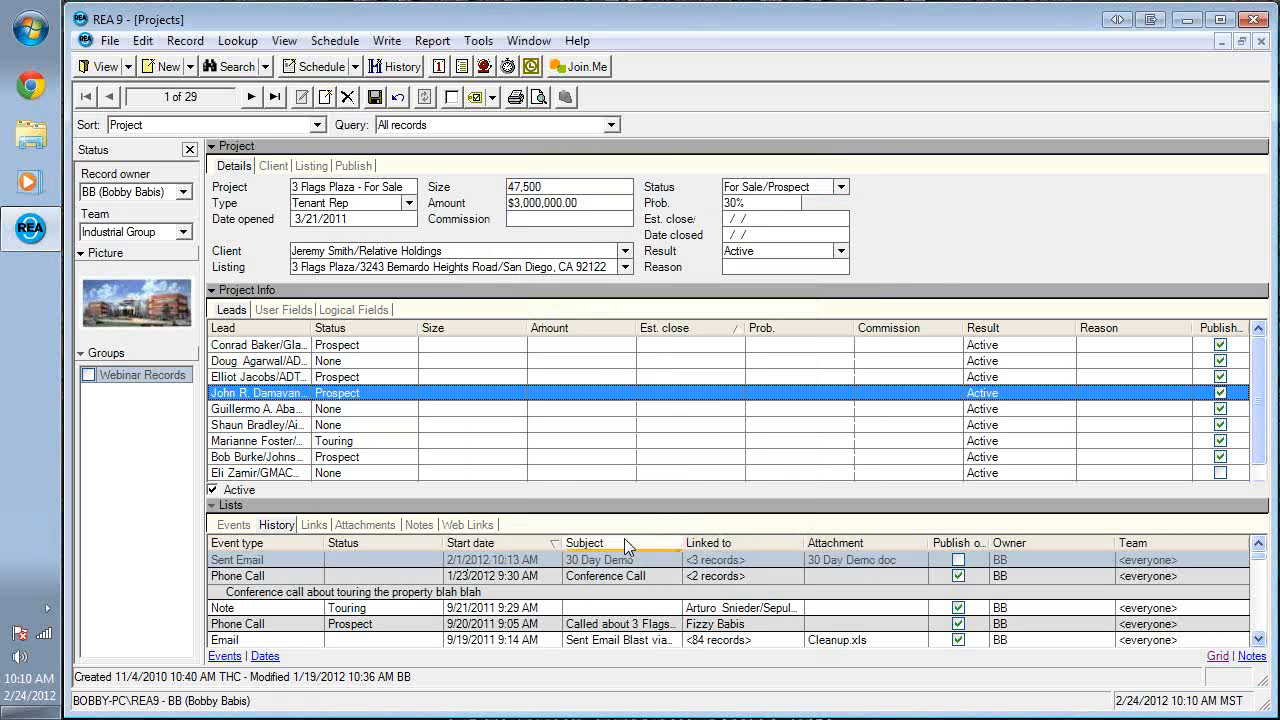
{"action": "left_click", "coordinate": [486, 43]}
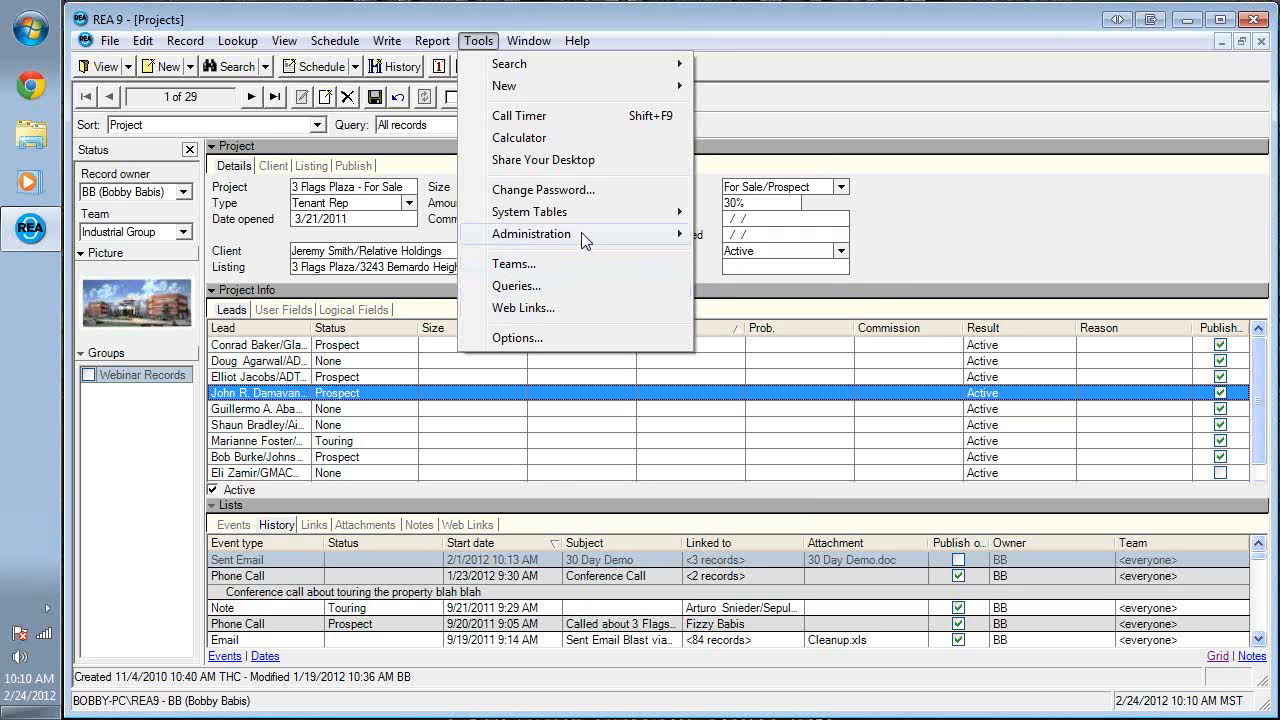
{"action": "mouse_move", "coordinate": [586, 236]}
{"action": "left_click", "coordinate": [764, 195]}
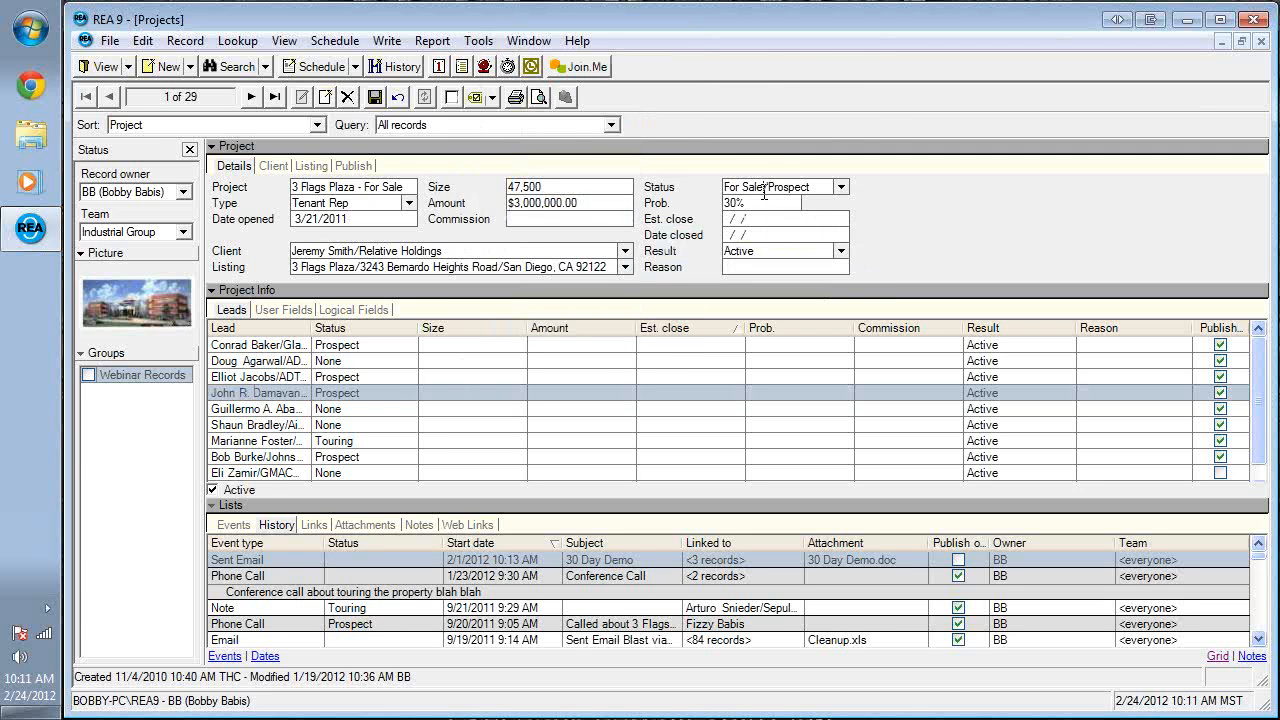
Close the Projects window and enlarge the property record's Property Info area to show all of its General fields.
{"action": "left_click", "coordinate": [1259, 42]}
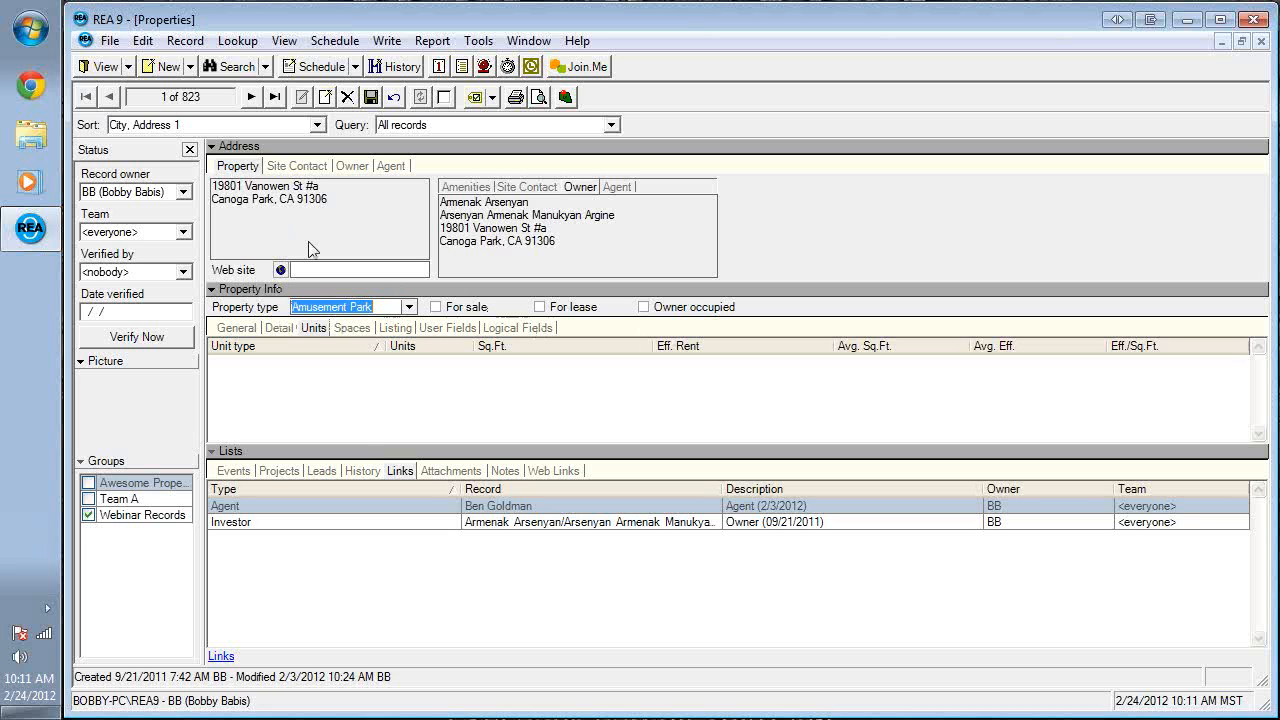
{"action": "left_click", "coordinate": [238, 329]}
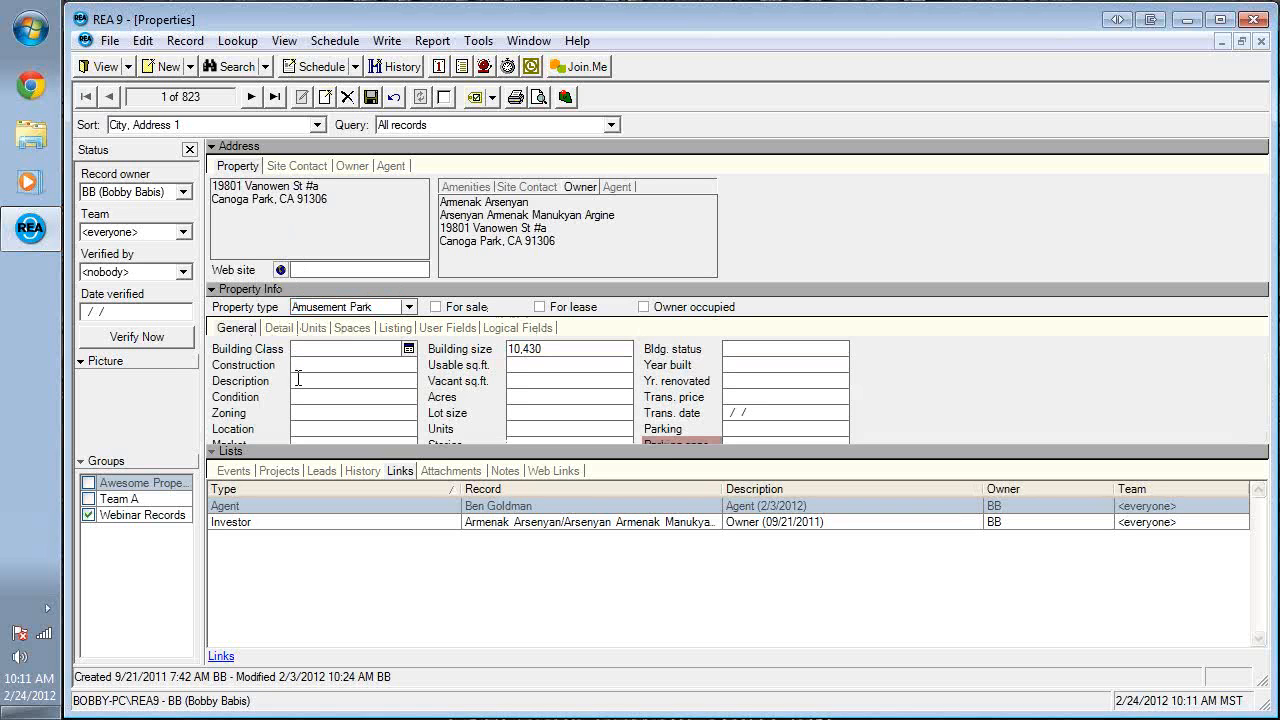
{"action": "left_click_drag", "start_coordinate": [411, 450], "coordinate": [411, 523]}
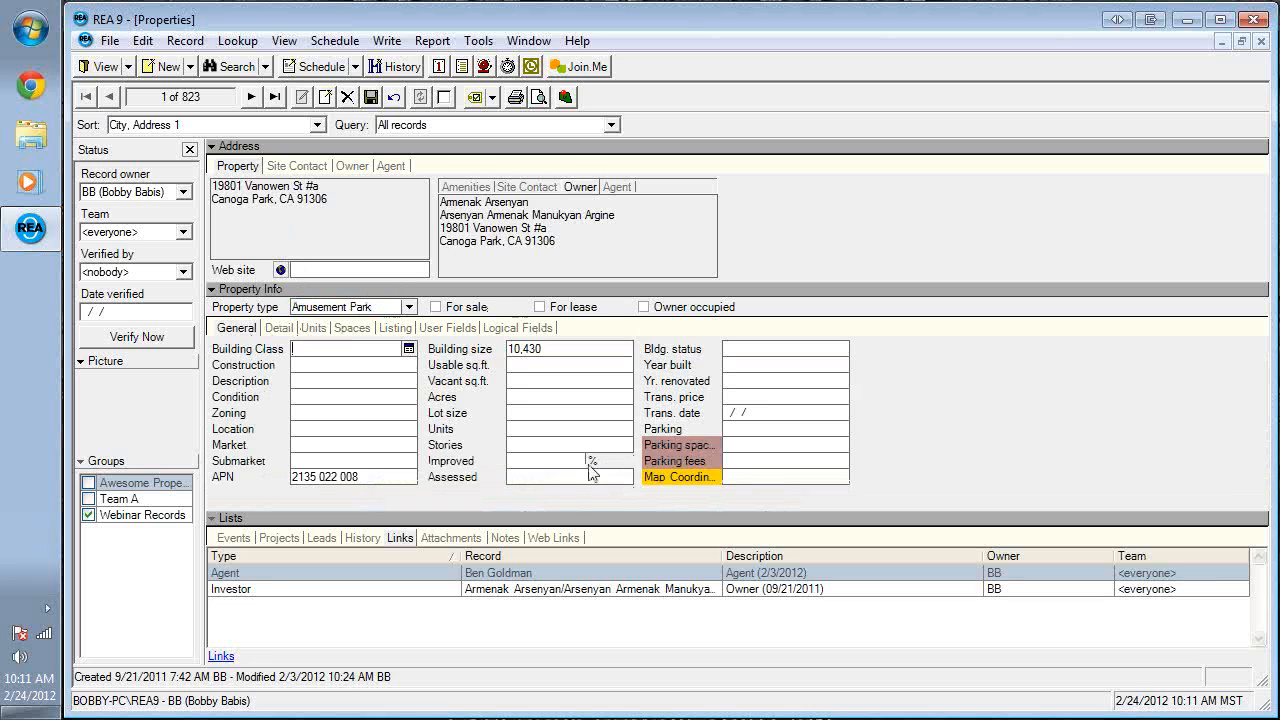
{"action": "right_click", "coordinate": [688, 474]}
{"action": "left_click", "coordinate": [676, 462]}
{"action": "right_click", "coordinate": [676, 462]}
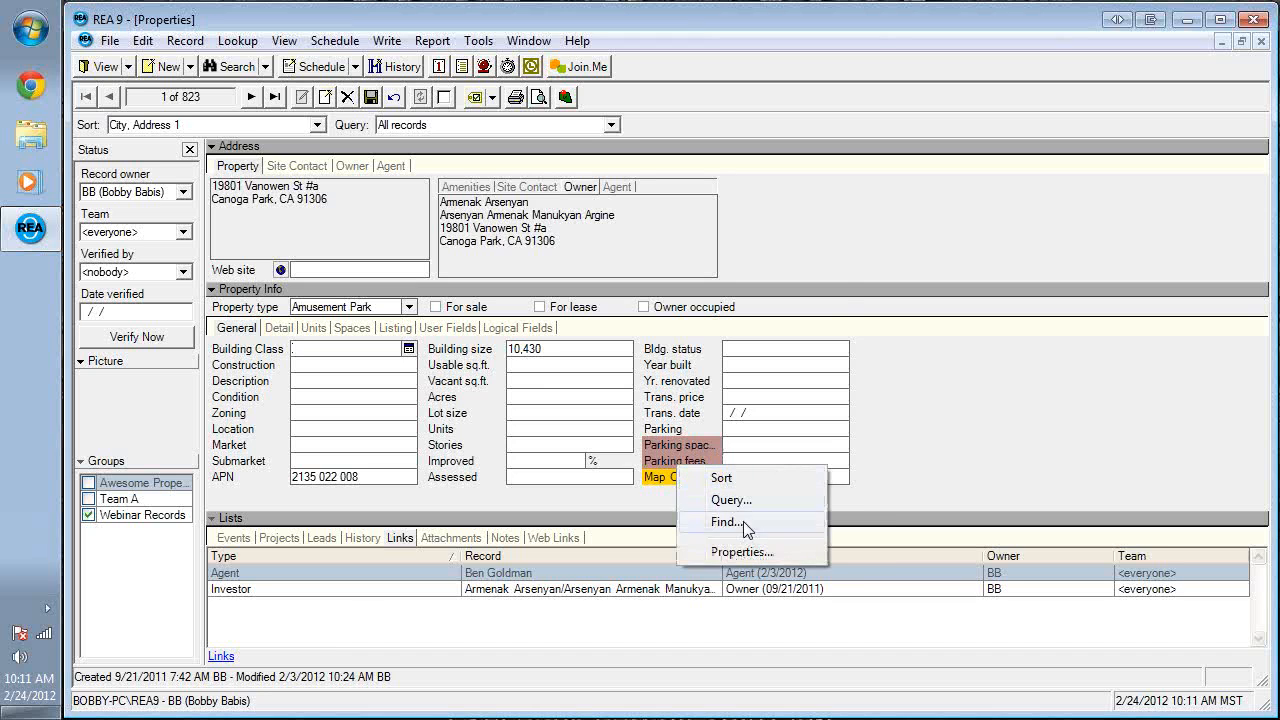
{"action": "left_click", "coordinate": [724, 551]}
{"action": "left_click", "coordinate": [710, 502]}
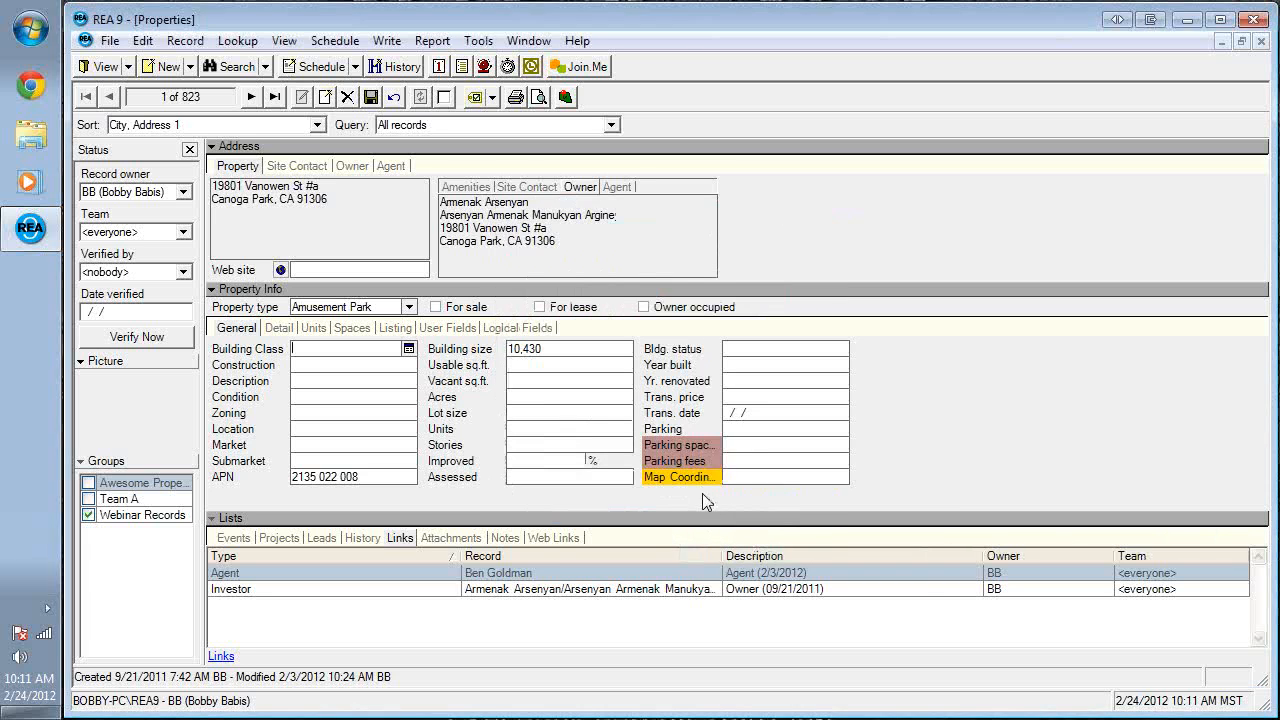
Enable a color for the Parking field in its properties and set it to RosyBrown.
{"action": "right_click", "coordinate": [672, 438]}
{"action": "left_click", "coordinate": [735, 516]}
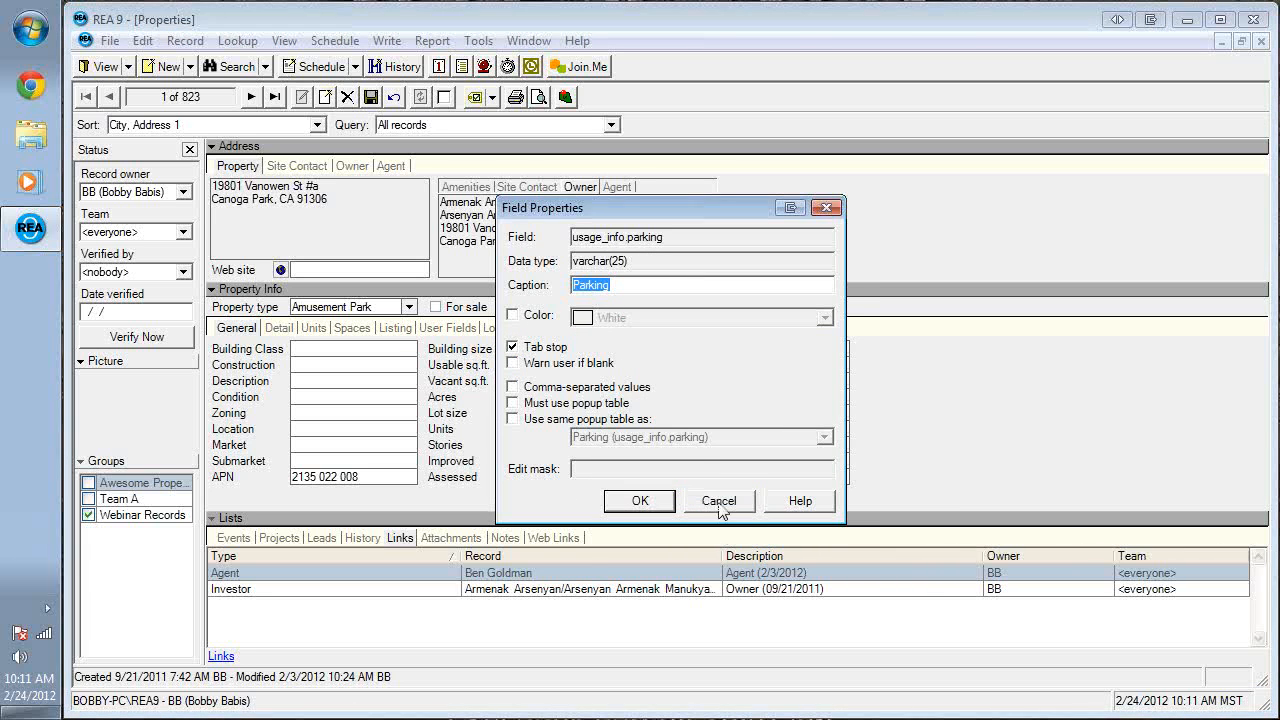
{"action": "left_click", "coordinate": [512, 314]}
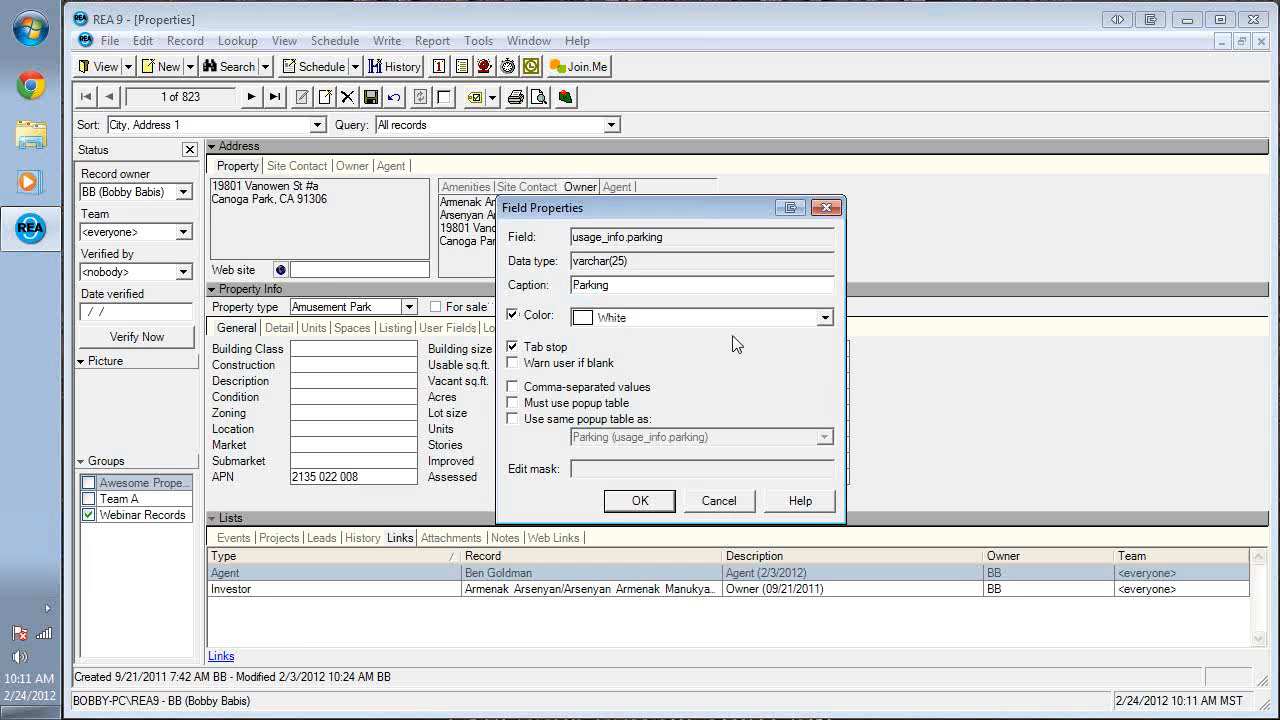
{"action": "left_click", "coordinate": [833, 322]}
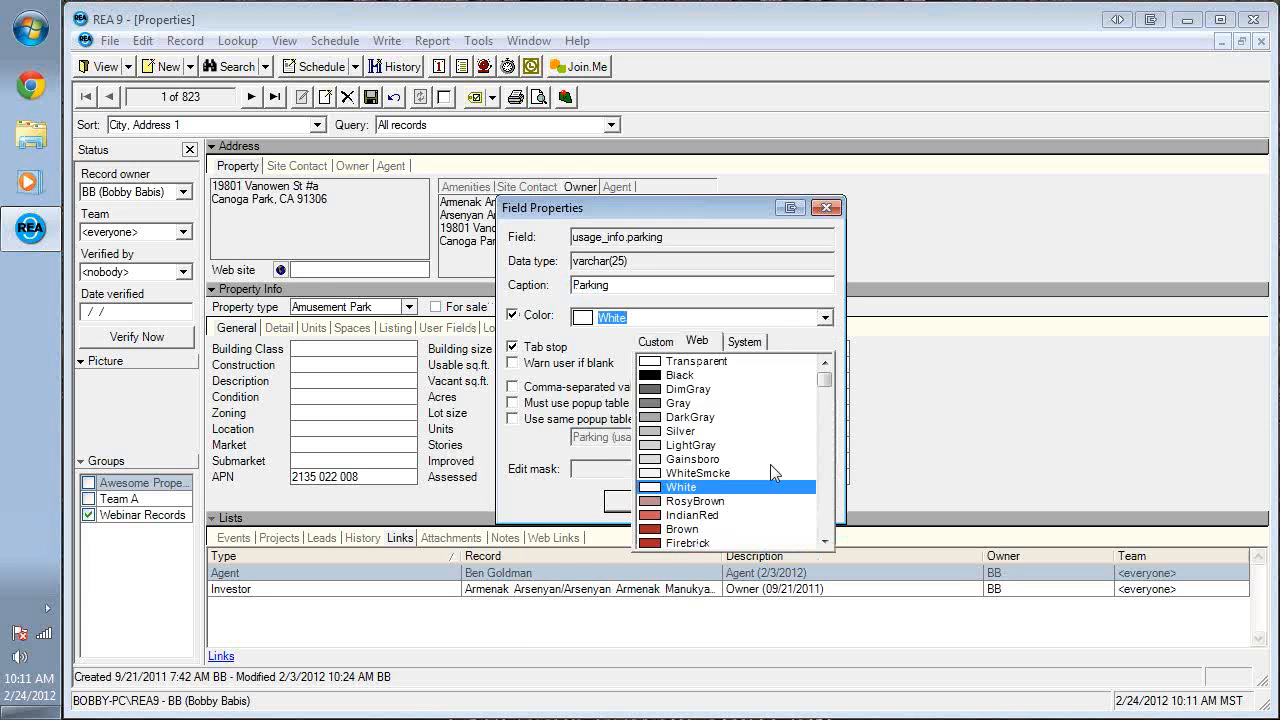
{"action": "left_click", "coordinate": [740, 508]}
{"action": "left_click", "coordinate": [640, 501]}
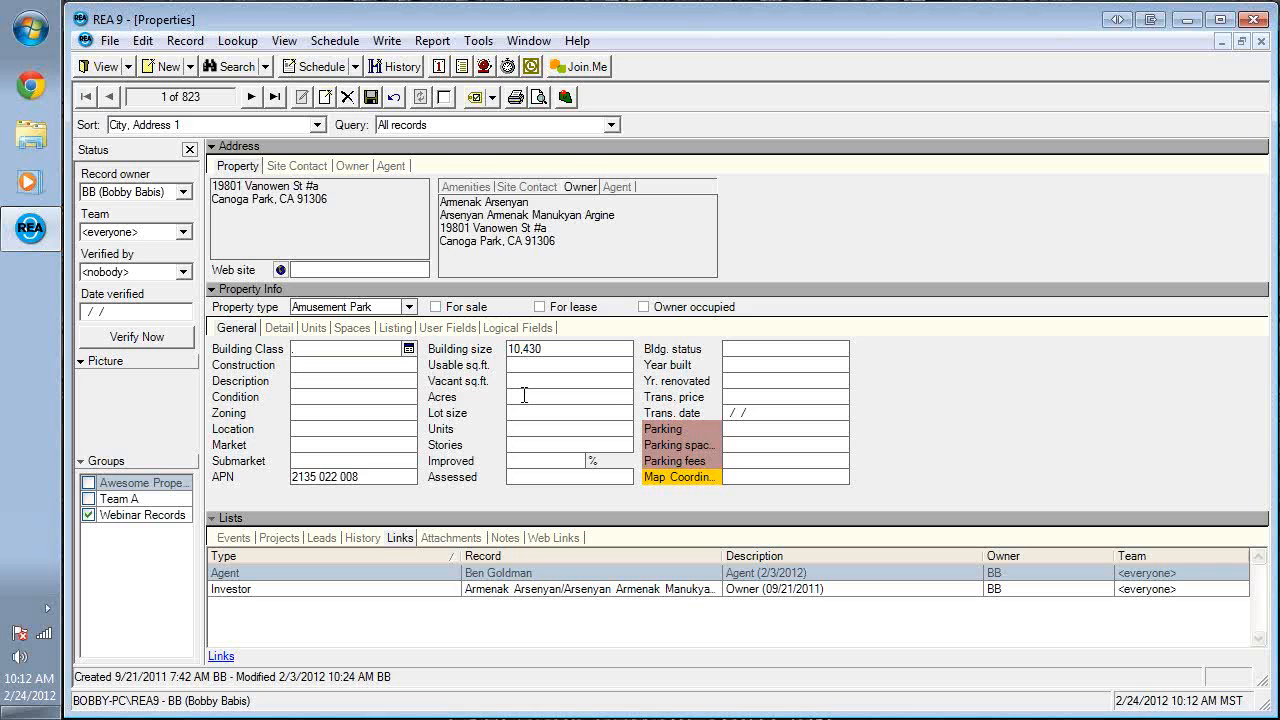
Change the caption of the Bicycle Racks field in the property's User Fields to Number of Bicycle Racks.
{"action": "left_click", "coordinate": [279, 328]}
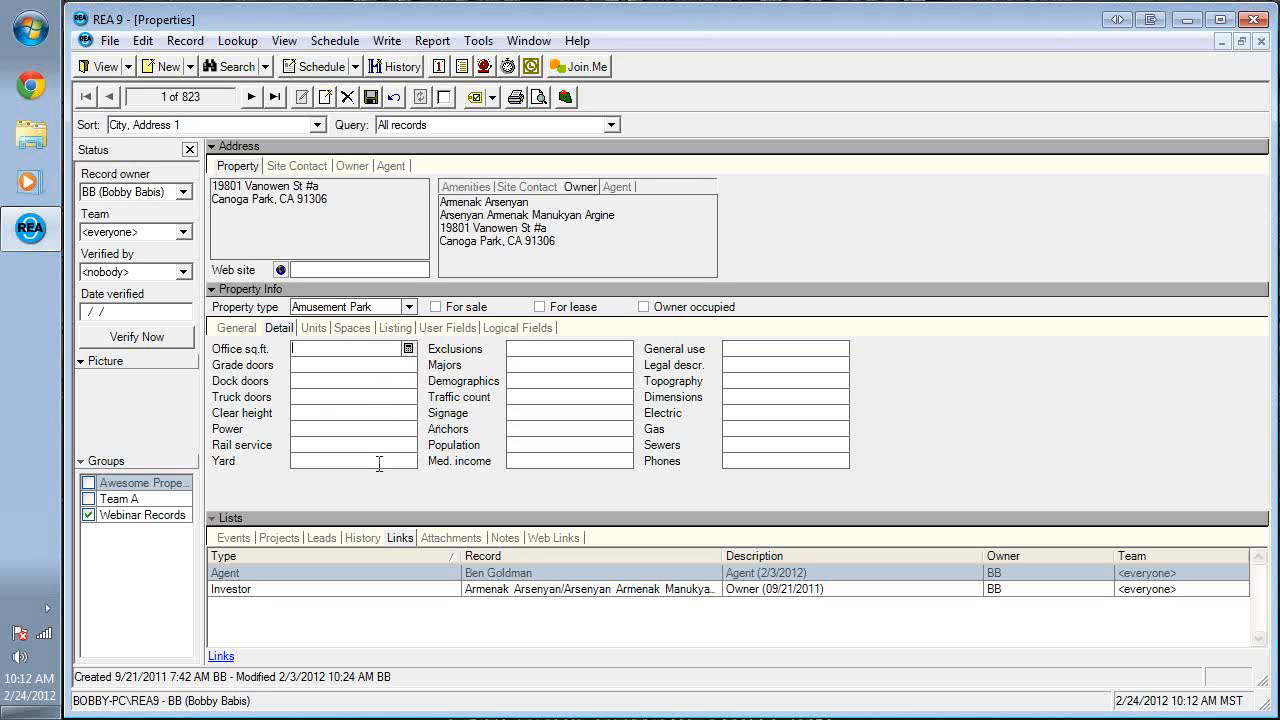
{"action": "left_click", "coordinate": [447, 328]}
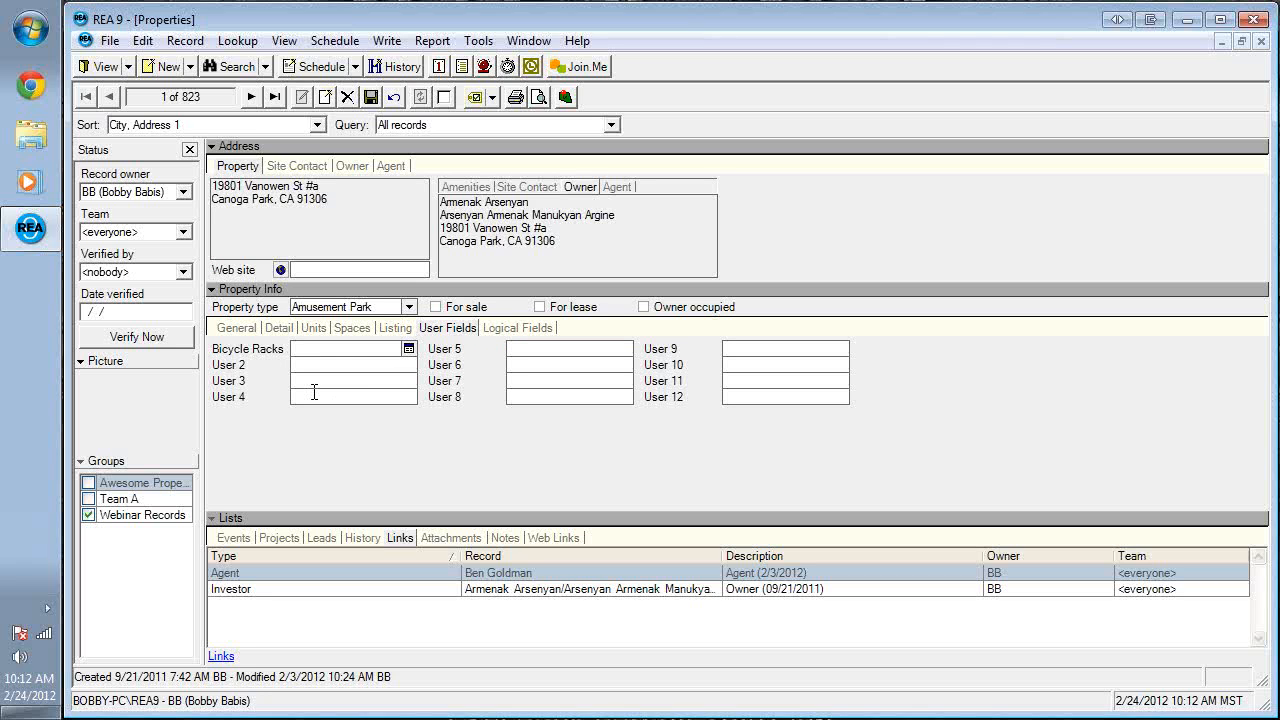
{"action": "right_click", "coordinate": [260, 353]}
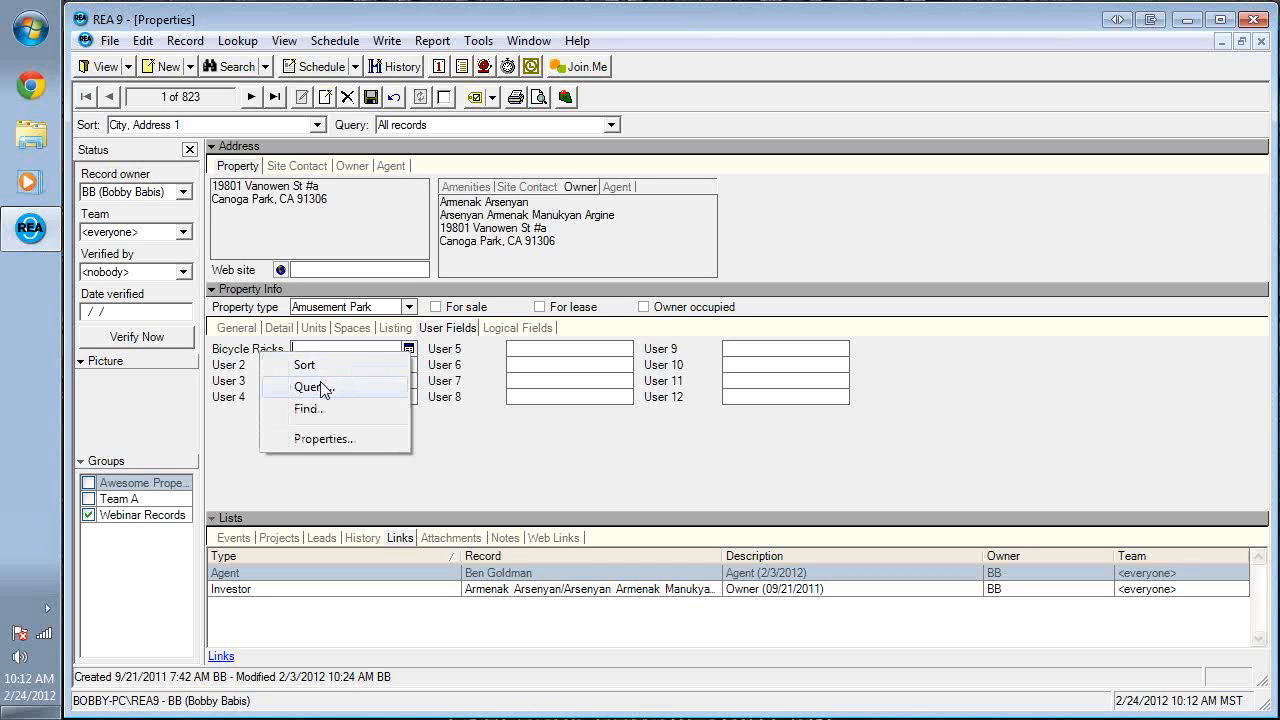
{"action": "left_click", "coordinate": [318, 440]}
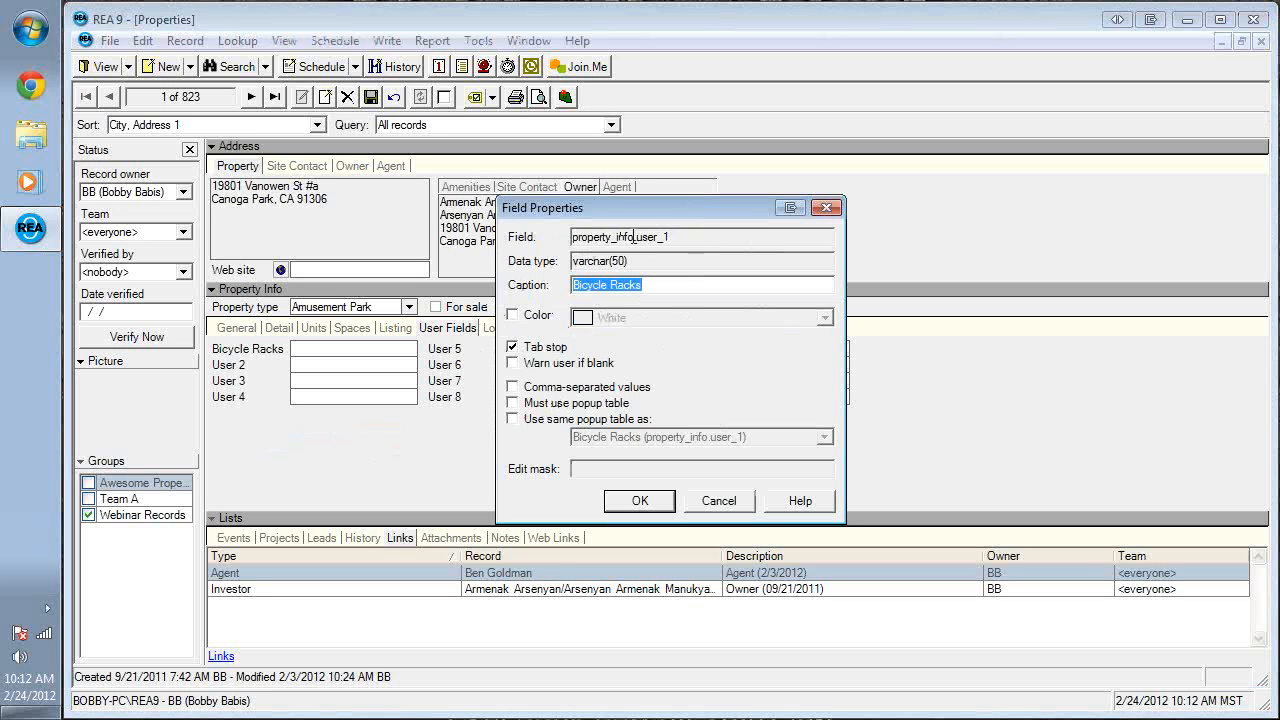
{"action": "left_click_drag", "start_coordinate": [636, 237], "coordinate": [530, 252]}
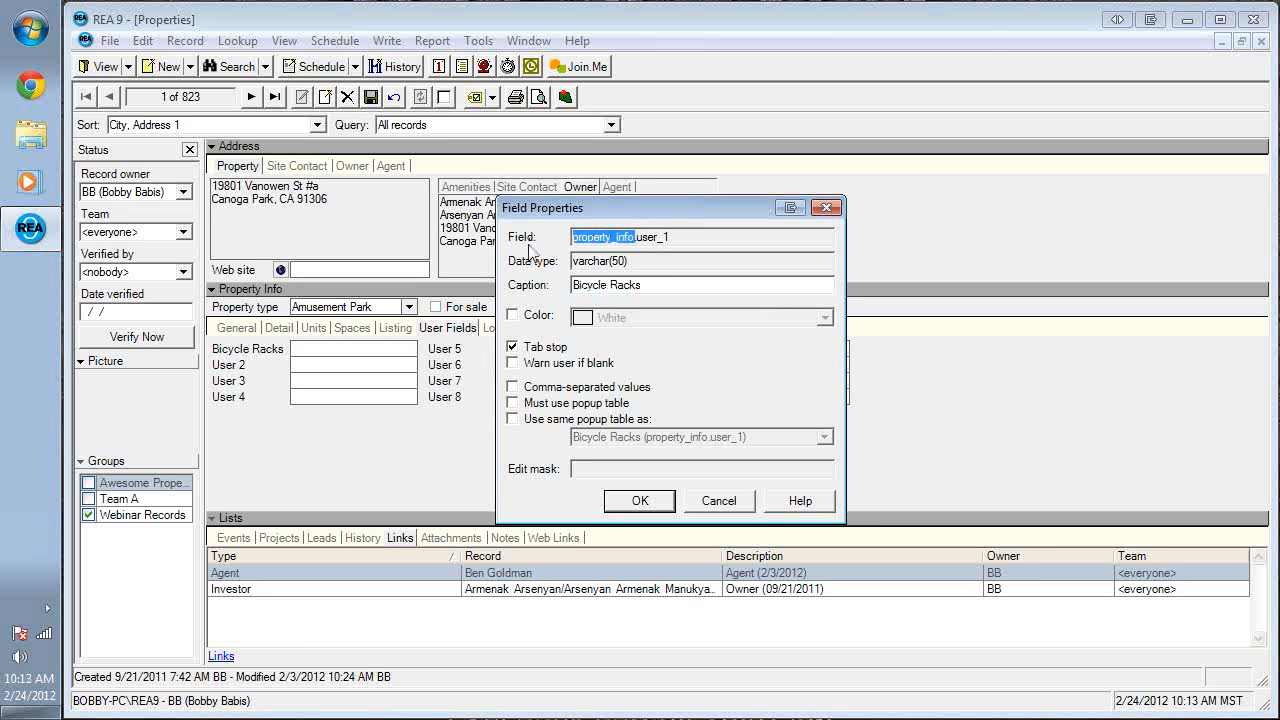
{"action": "left_click", "coordinate": [638, 237]}
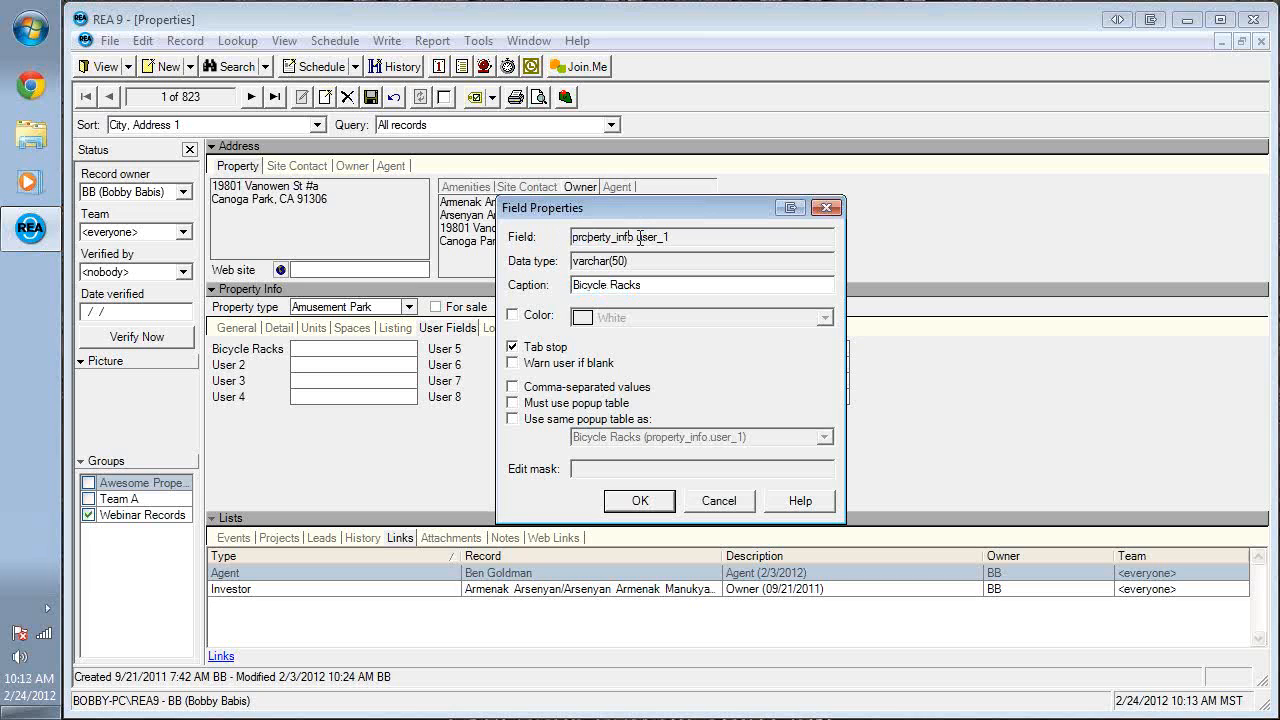
{"action": "left_click_drag", "start_coordinate": [638, 237], "coordinate": [686, 231]}
{"action": "left_click_drag", "start_coordinate": [662, 288], "coordinate": [565, 287]}
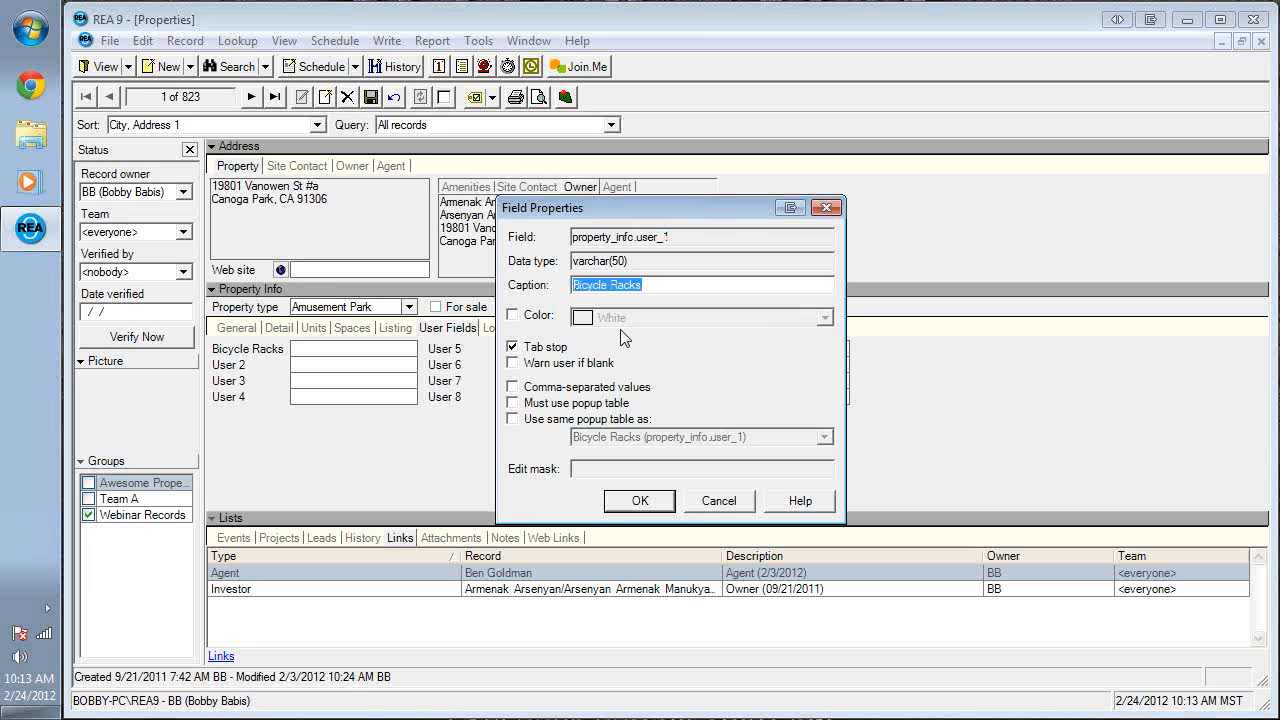
{"action": "key", "text": "Home"}
{"action": "type", "text": "Number of"}
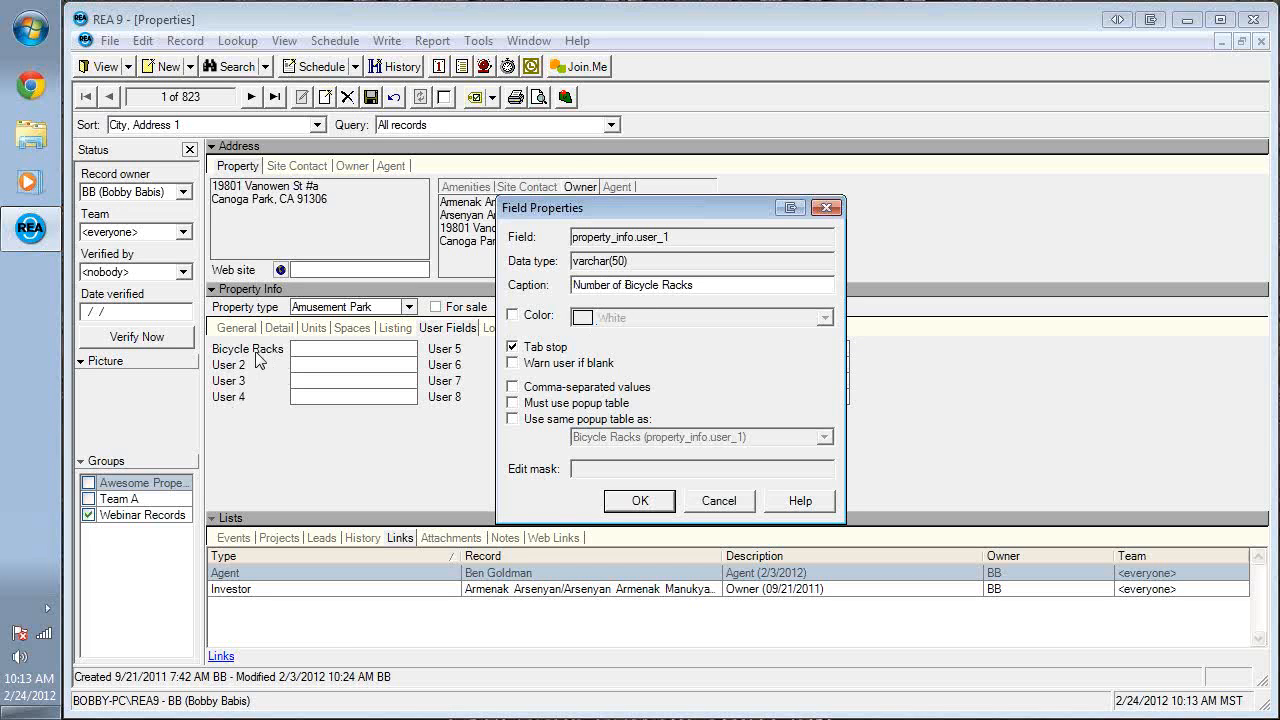
{"action": "left_click", "coordinate": [630, 505]}
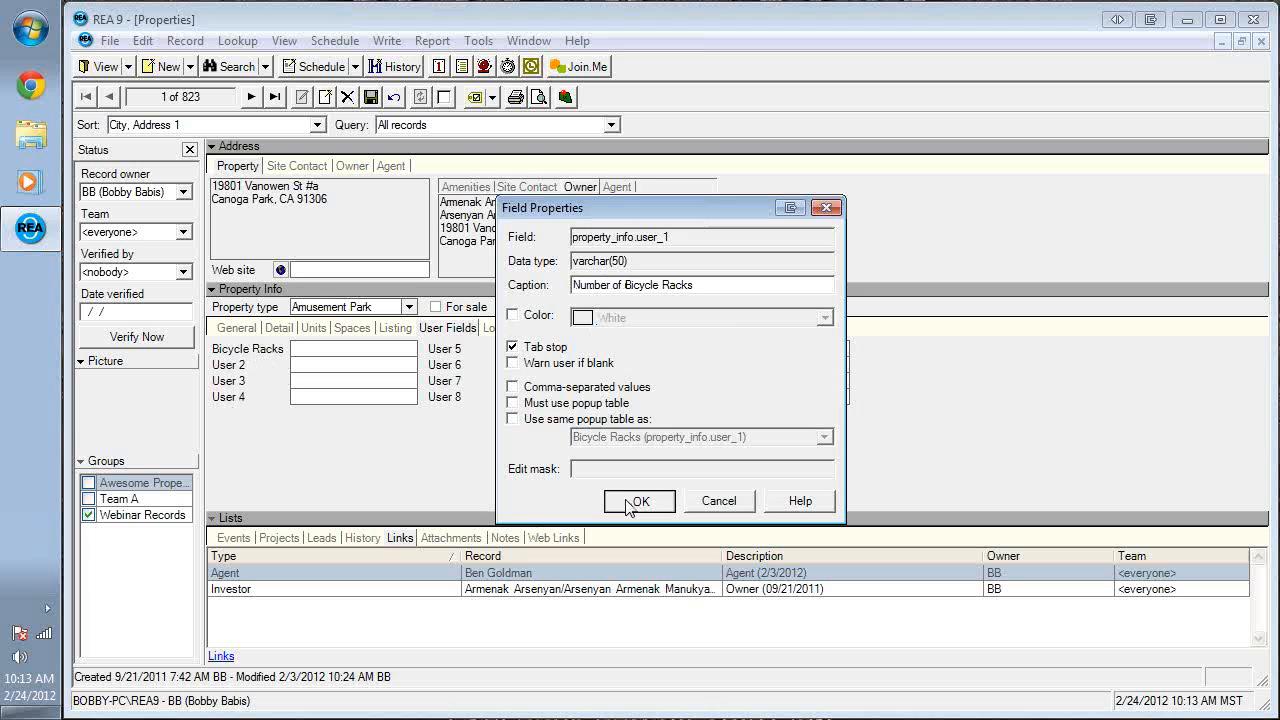
Open the properties of the Number of Bicycle Racks field, examine its data type and length, and close them.
{"action": "right_click", "coordinate": [257, 360]}
{"action": "right_click", "coordinate": [244, 367]}
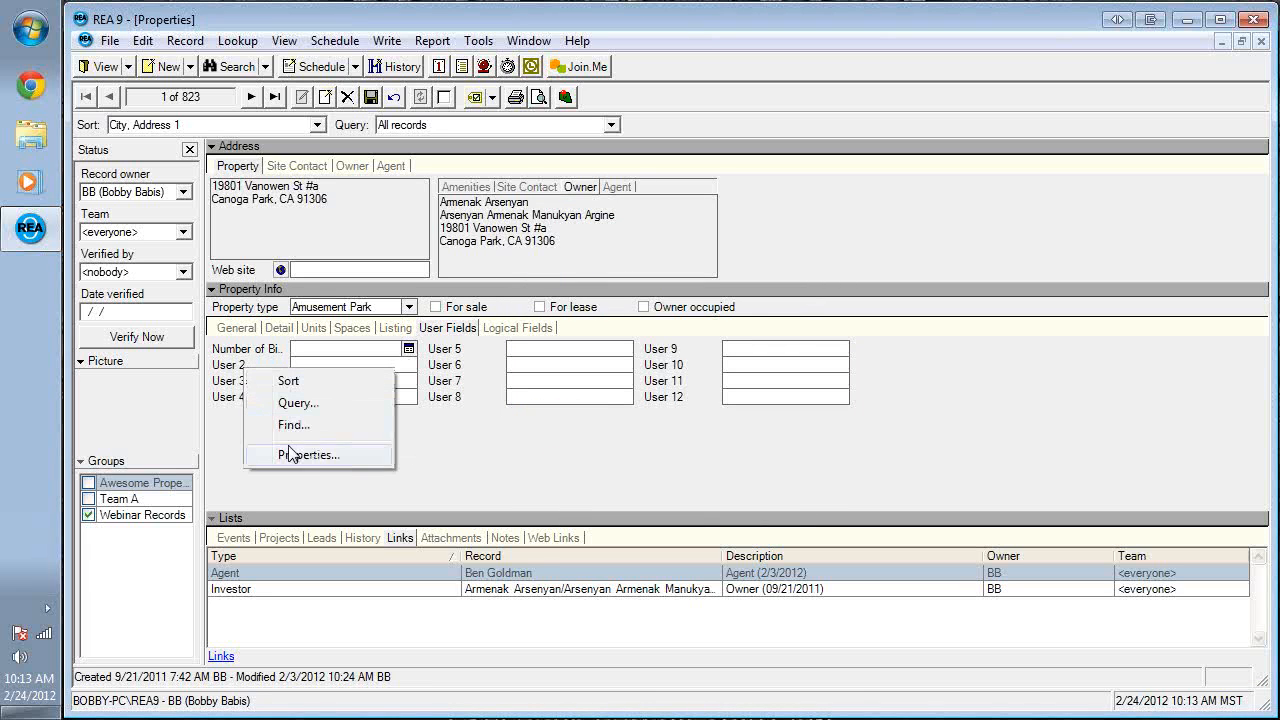
{"action": "left_click", "coordinate": [545, 372]}
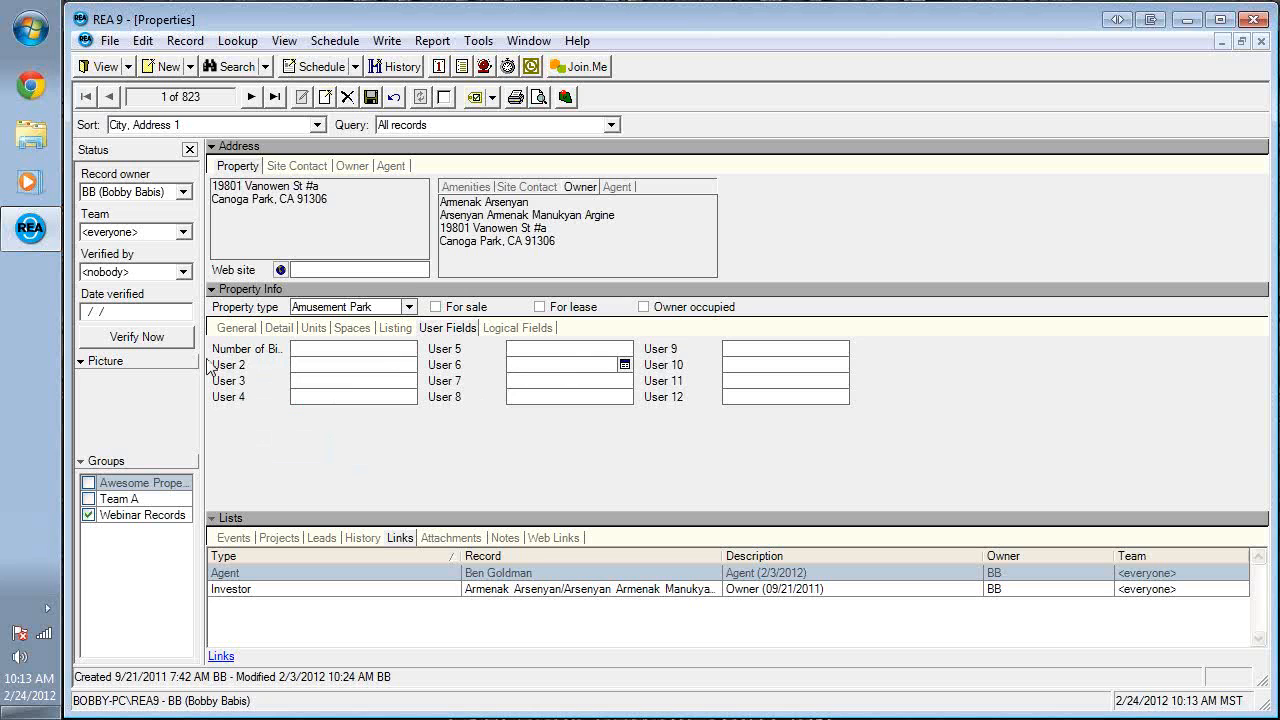
{"action": "right_click", "coordinate": [260, 350]}
{"action": "left_click", "coordinate": [320, 438]}
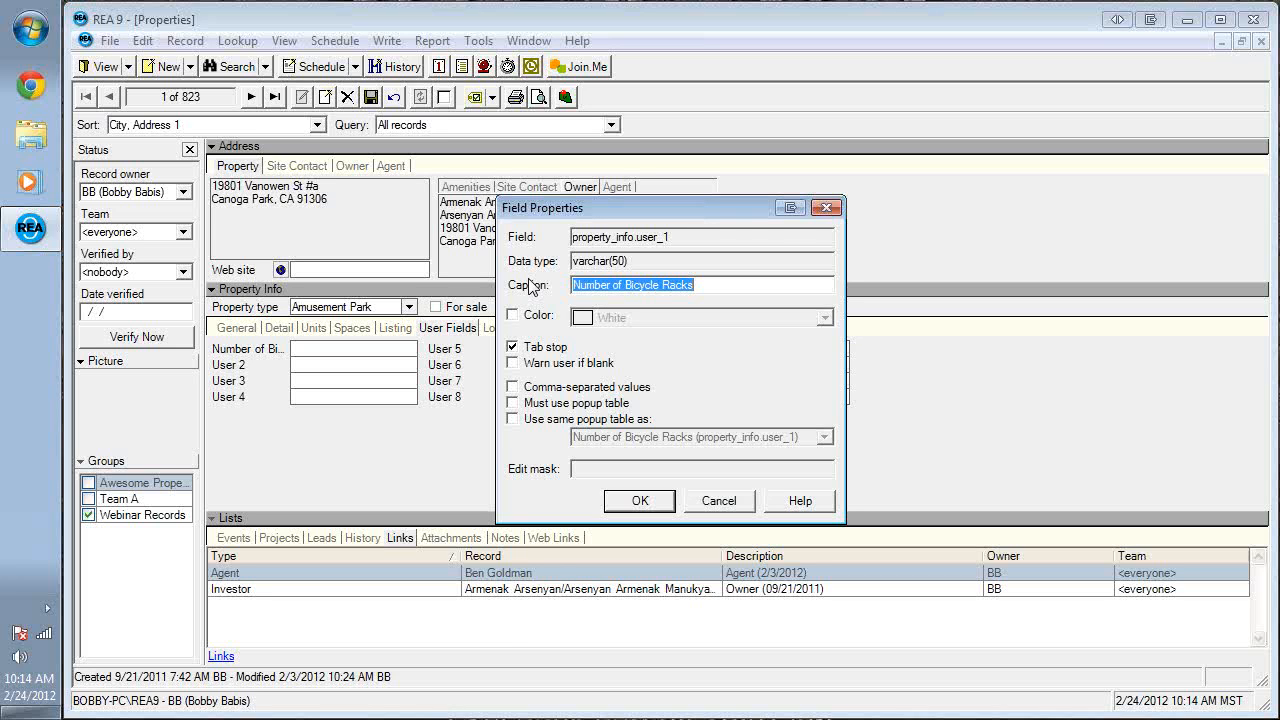
{"action": "left_click_drag", "start_coordinate": [628, 260], "coordinate": [612, 258]}
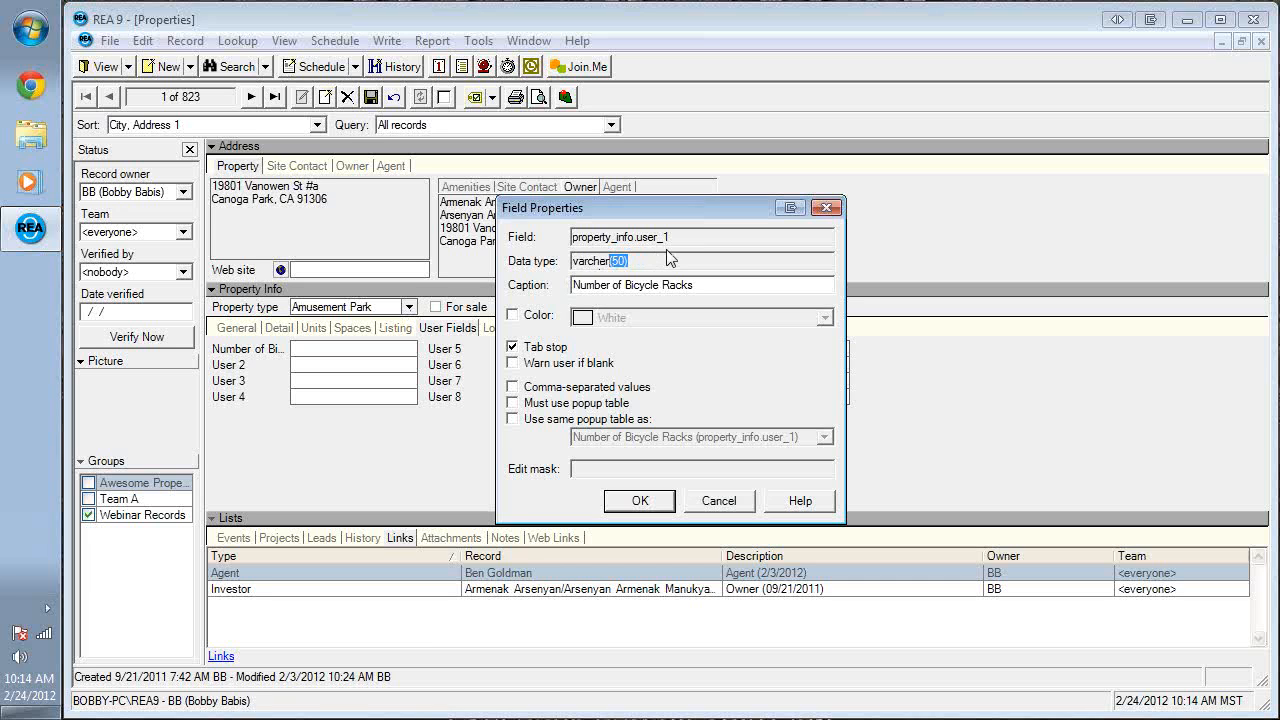
{"action": "left_click", "coordinate": [630, 505]}
{"action": "left_click", "coordinate": [628, 505]}
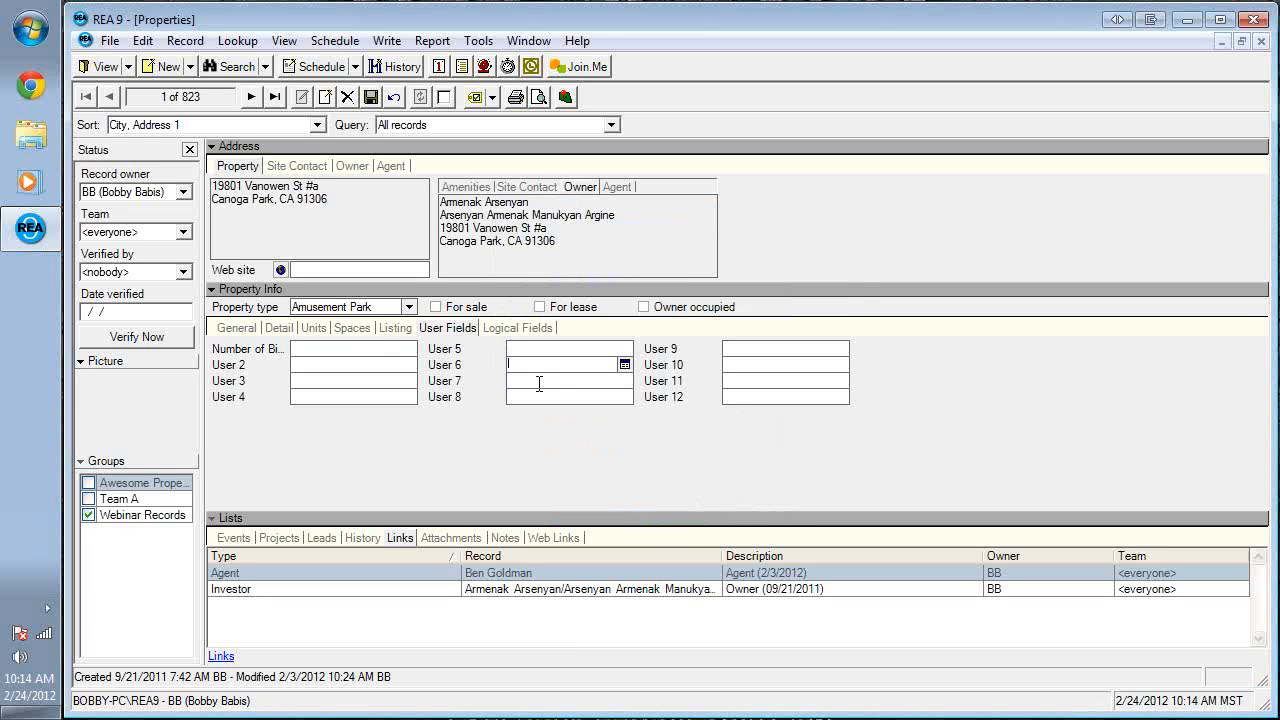
Enter the mixed sample text asjdak3847298!#$#($^& in the Number of Bicycle Racks user field.
{"action": "left_click", "coordinate": [364, 350]}
{"action": "type", "text": "asjdak38"}
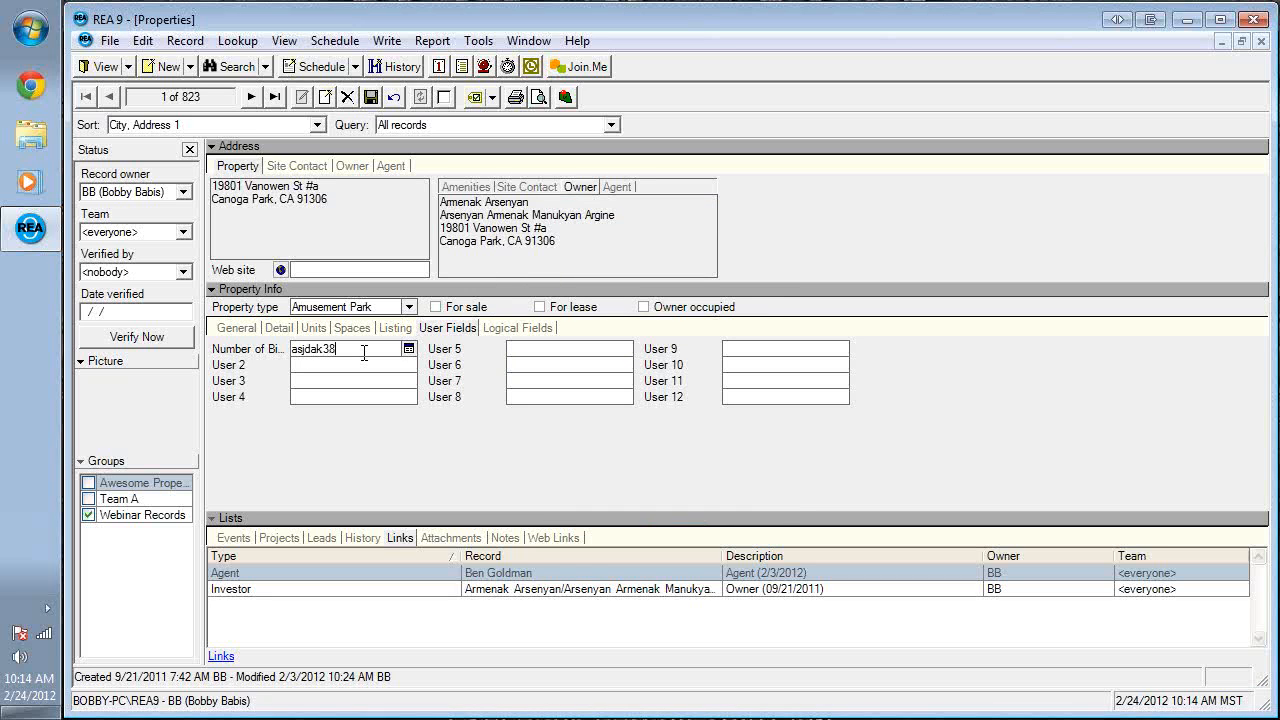
{"action": "type", "text": "47298!#$#($^&"}
{"action": "left_click", "coordinate": [368, 383]}
Examine the data types of the Building size and Trans. date fields in the property's General fields.
{"action": "left_click", "coordinate": [243, 328]}
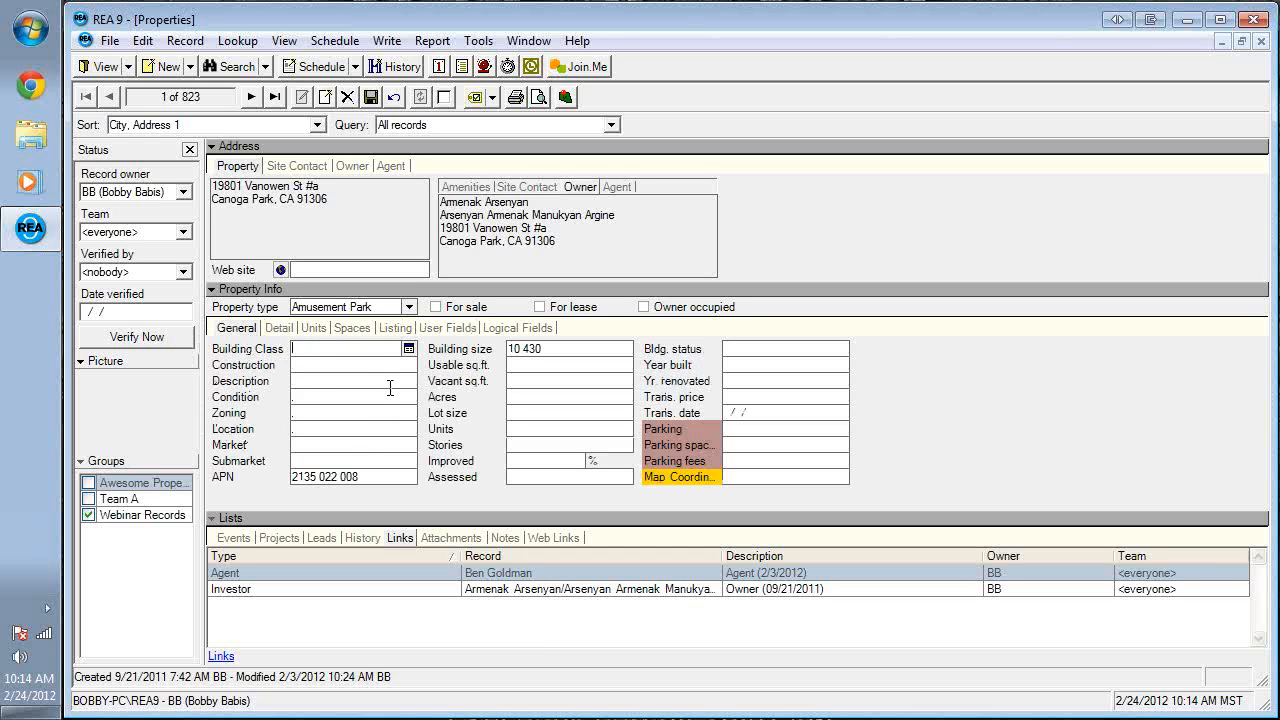
{"action": "right_click", "coordinate": [468, 355]}
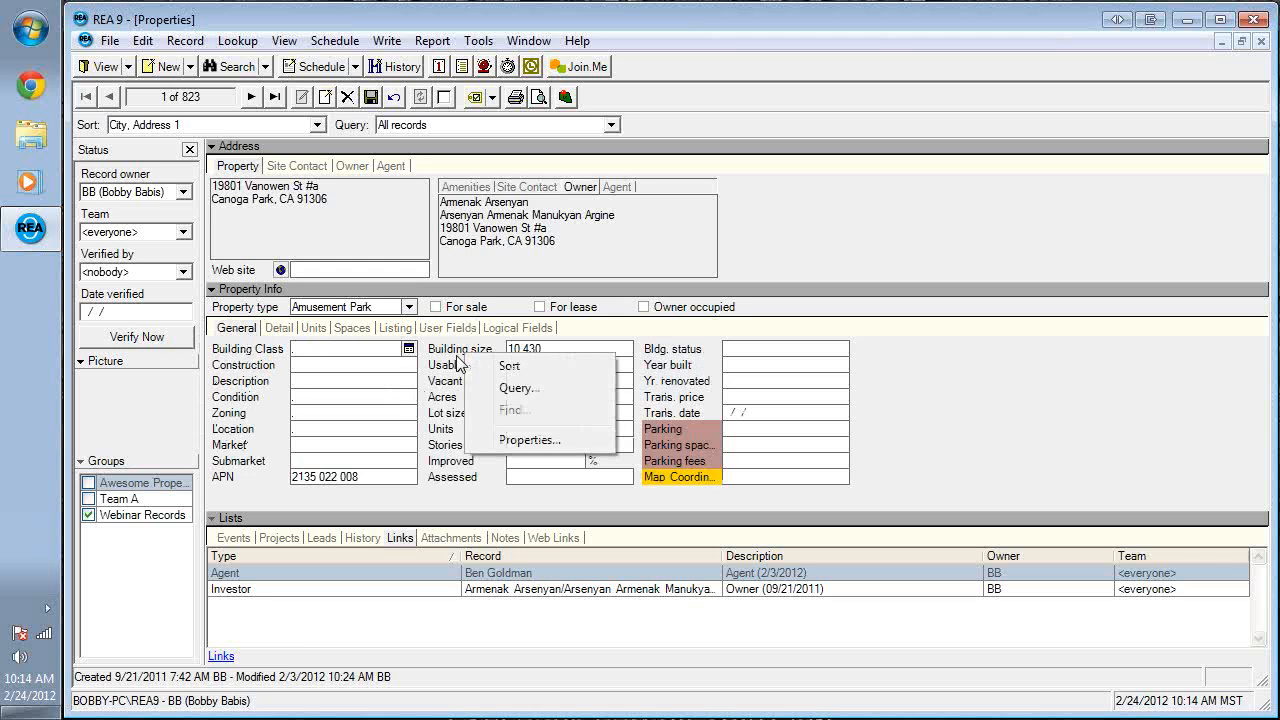
{"action": "left_click", "coordinate": [520, 440]}
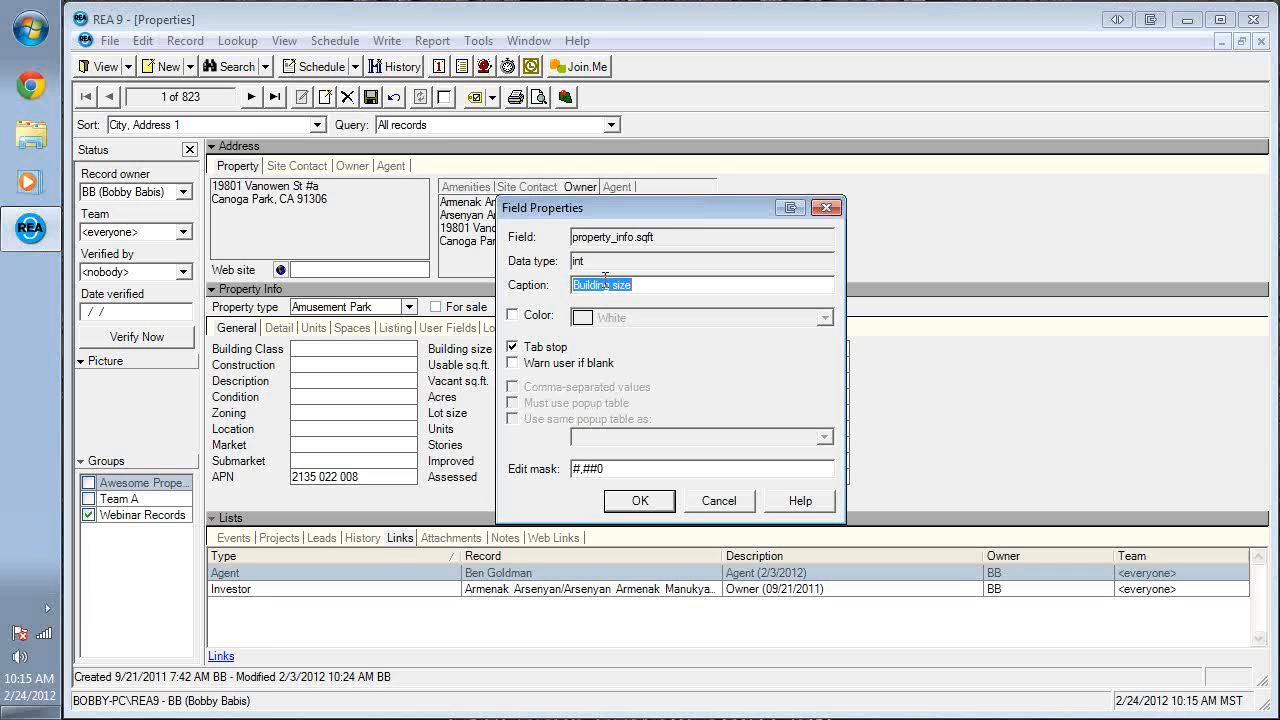
{"action": "left_click", "coordinate": [714, 501]}
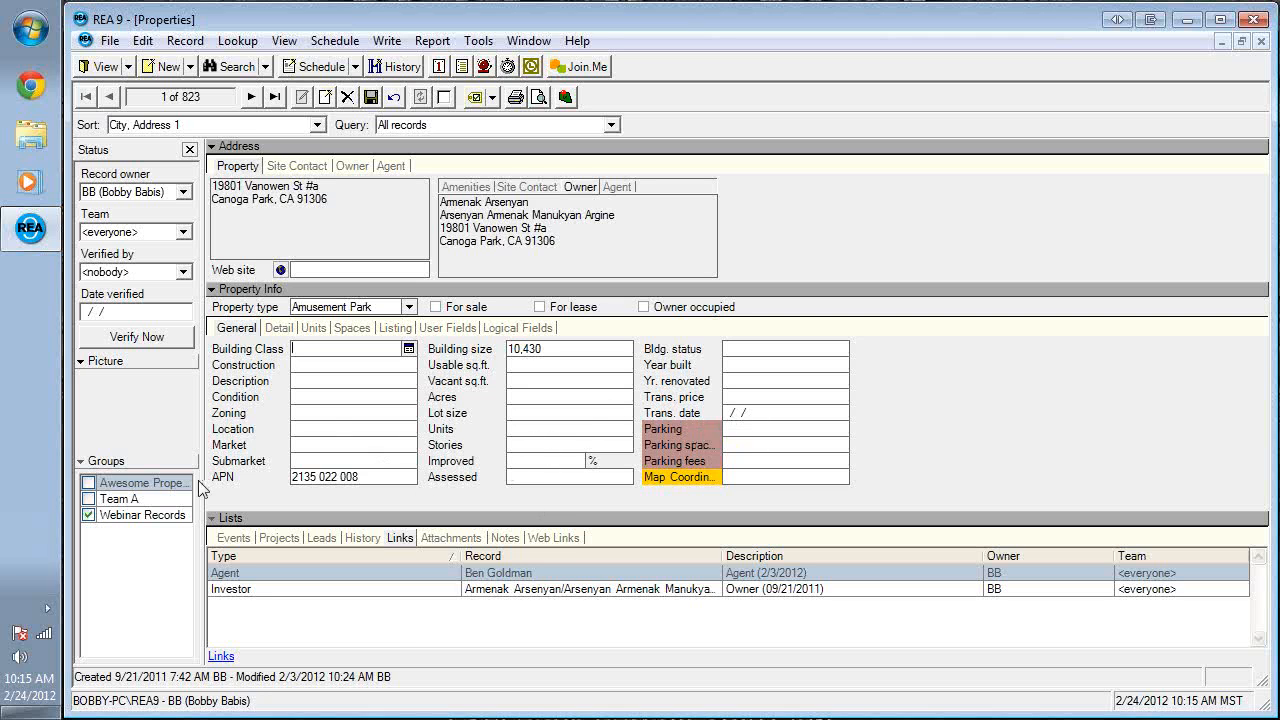
{"action": "right_click", "coordinate": [746, 414]}
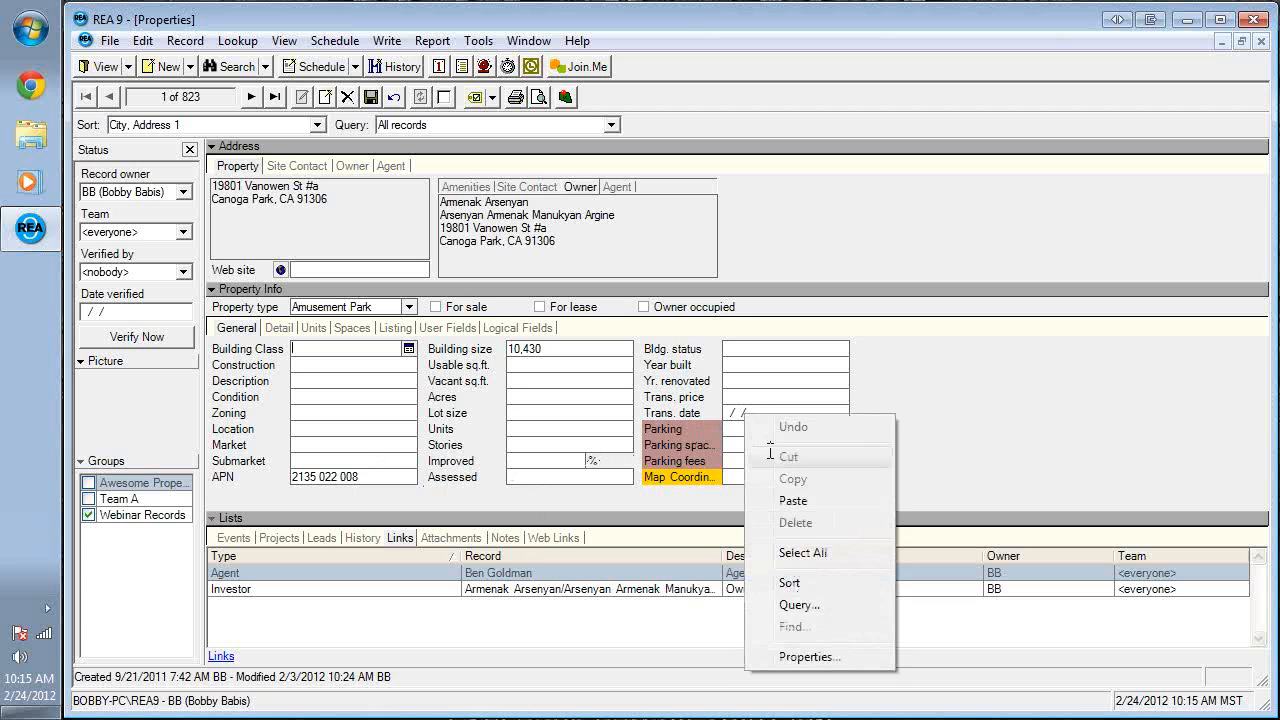
{"action": "left_click", "coordinate": [809, 656]}
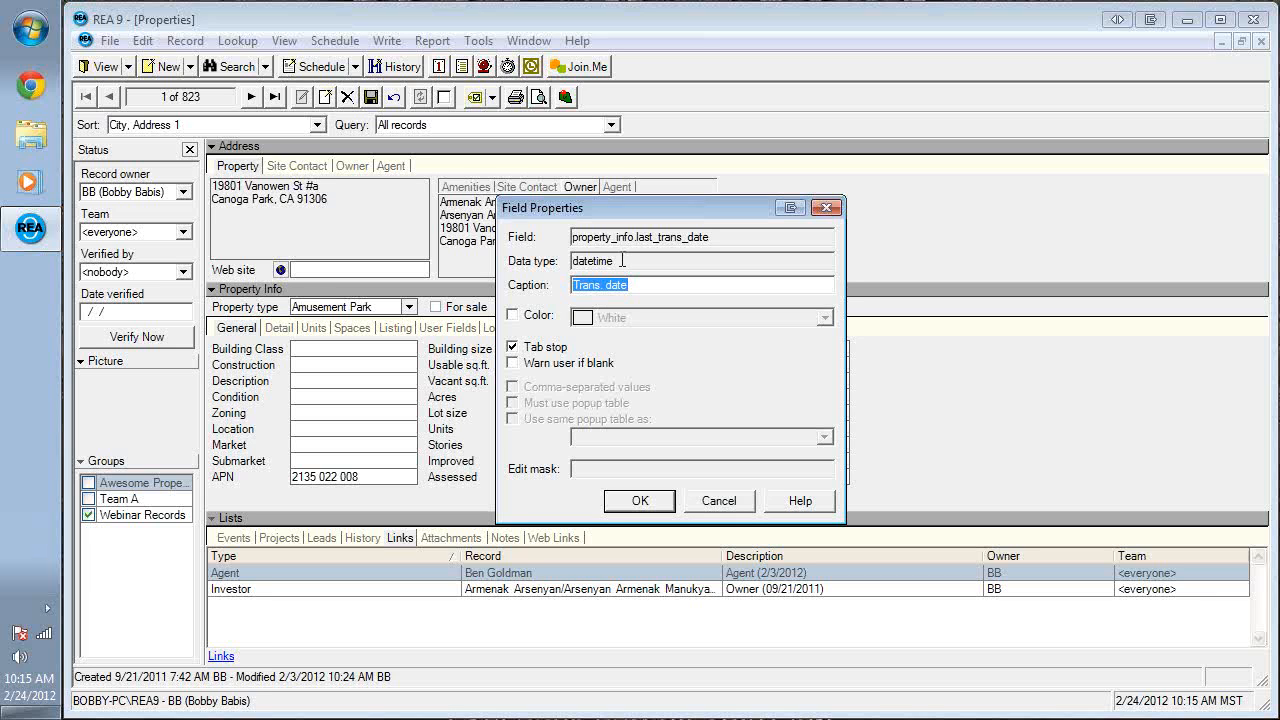
{"action": "left_click", "coordinate": [711, 508]}
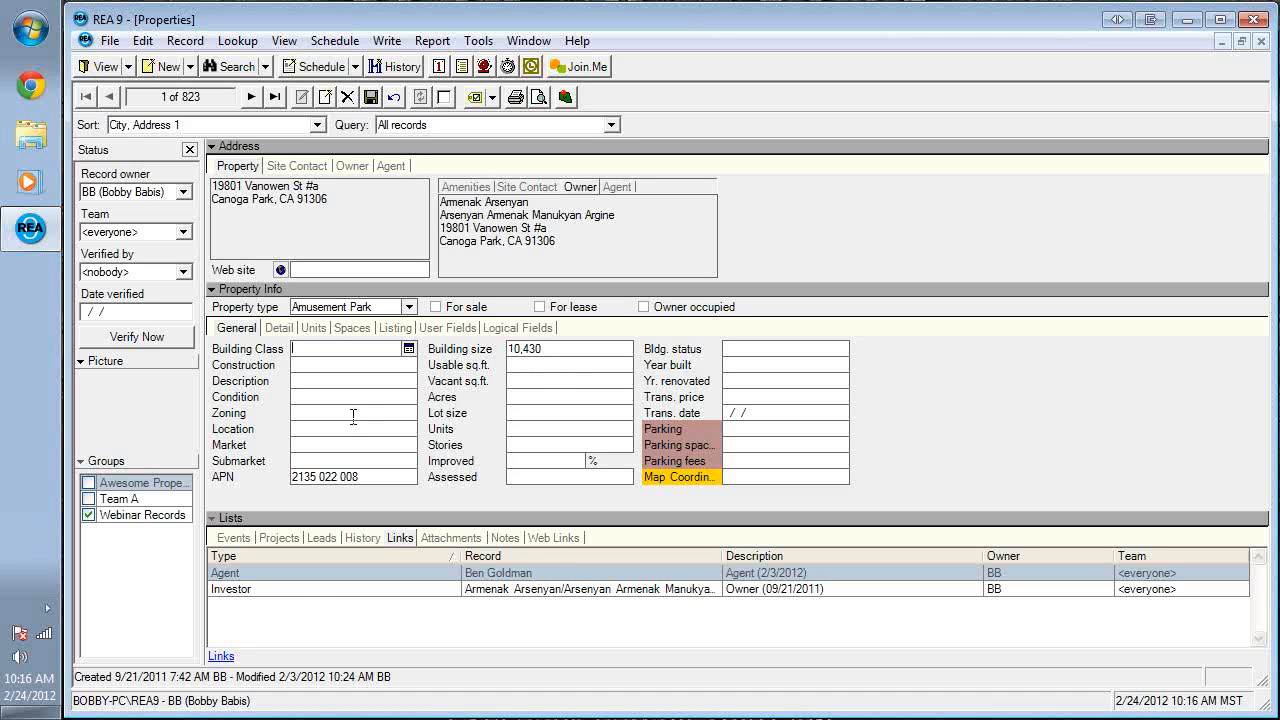
Try to enter the text sdfstf in the Building size field, and re-enter the number 10430.
{"action": "left_click", "coordinate": [578, 351]}
{"action": "type", "text": "sdfstf"}
{"action": "key", "text": "Tab"}
{"action": "left_click", "coordinate": [560, 348]}
{"action": "type", "text": "10430"}
{"action": "key", "text": "Tab"}
Enter t in the Trans. date field and clear the field again.
{"action": "left_click", "coordinate": [769, 413]}
{"action": "double_click", "coordinate": [769, 413]}
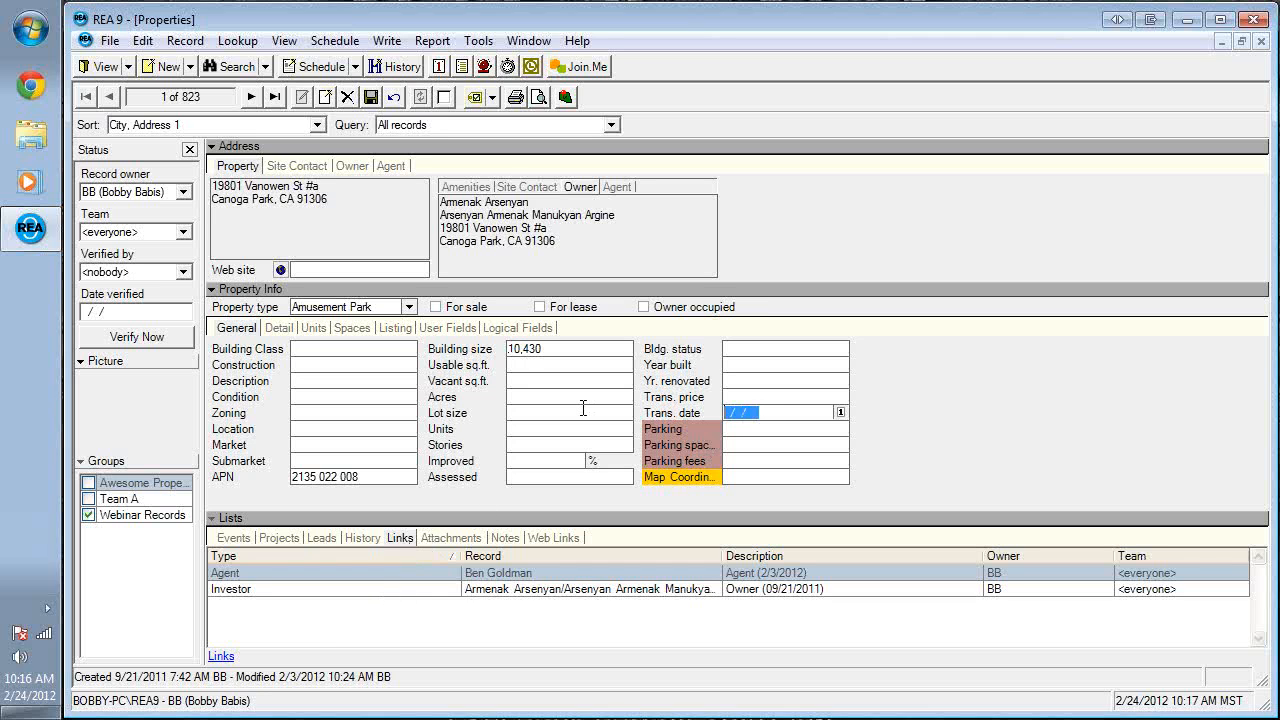
{"action": "key", "text": "t"}
{"action": "left_click", "coordinate": [790, 412]}
{"action": "double_click", "coordinate": [790, 412]}
{"action": "key", "text": "Delete"}
{"action": "left_click", "coordinate": [339, 431]}
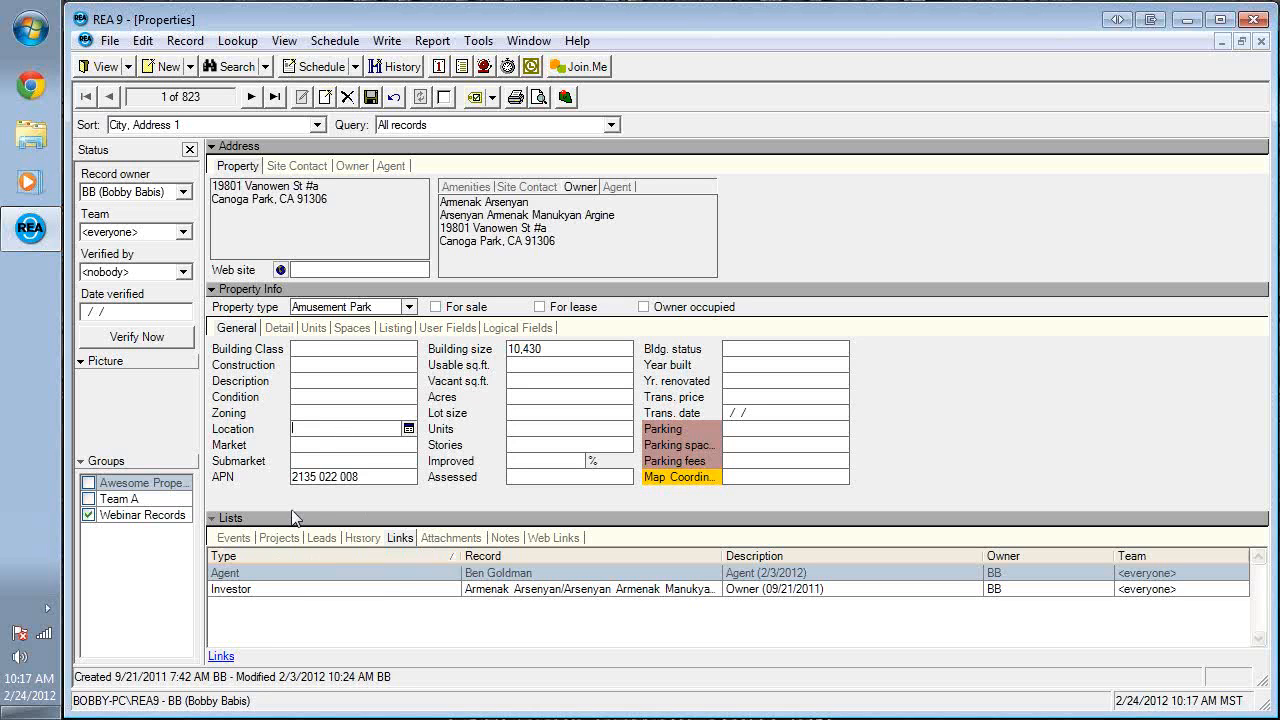
Open the Improved field's properties, examine the precision of its data type, and close them without changes.
{"action": "right_click", "coordinate": [523, 455]}
{"action": "right_click", "coordinate": [526, 460]}
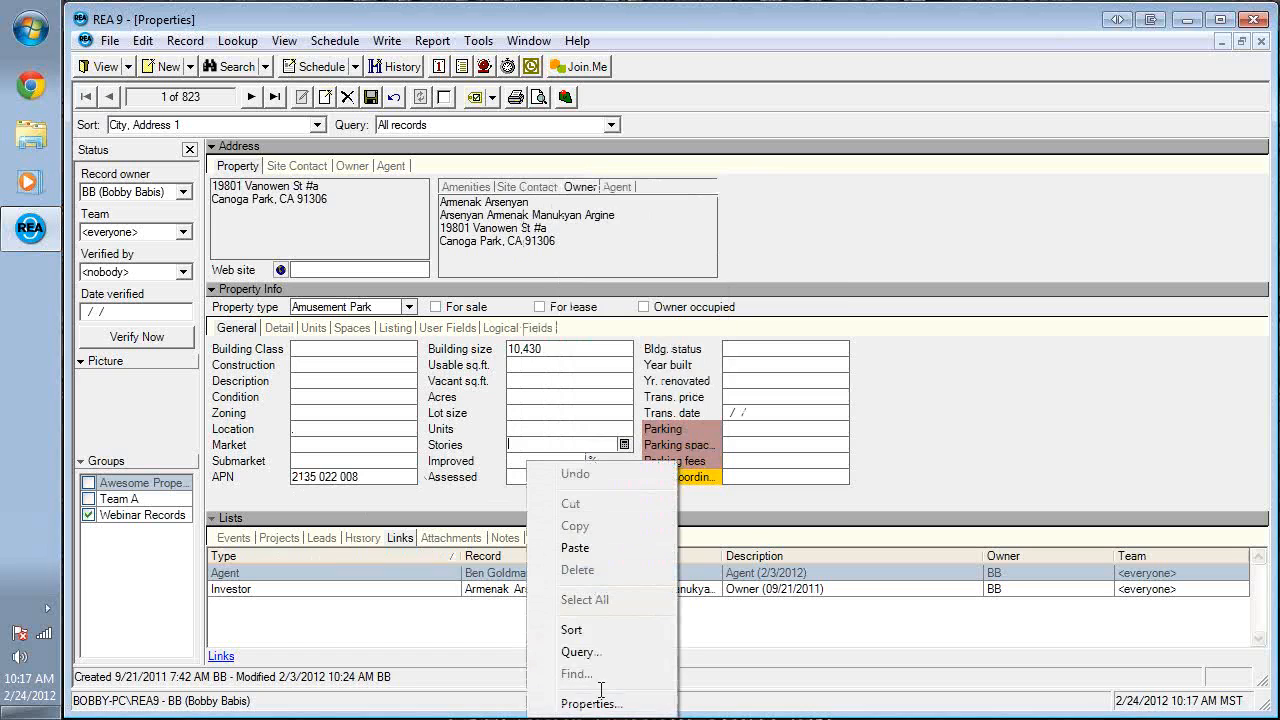
{"action": "left_click", "coordinate": [598, 704]}
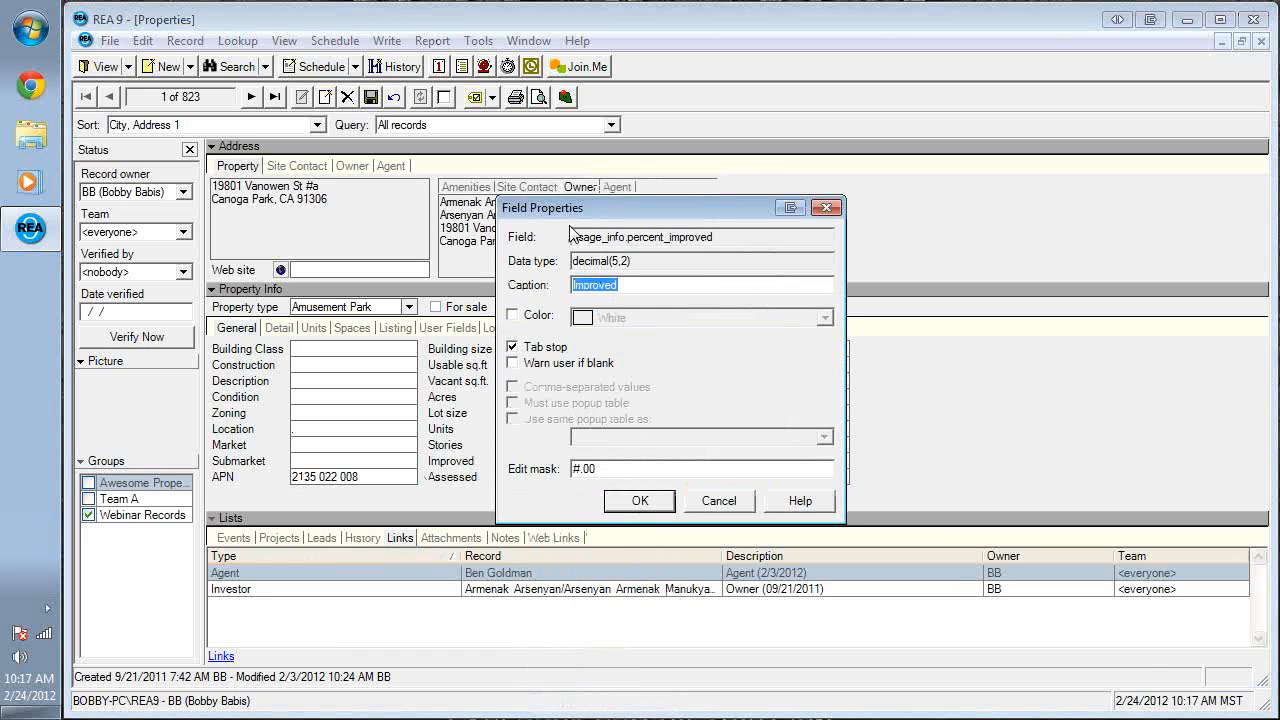
{"action": "left_click", "coordinate": [618, 262]}
{"action": "left_click_drag", "start_coordinate": [610, 262], "coordinate": [626, 265]}
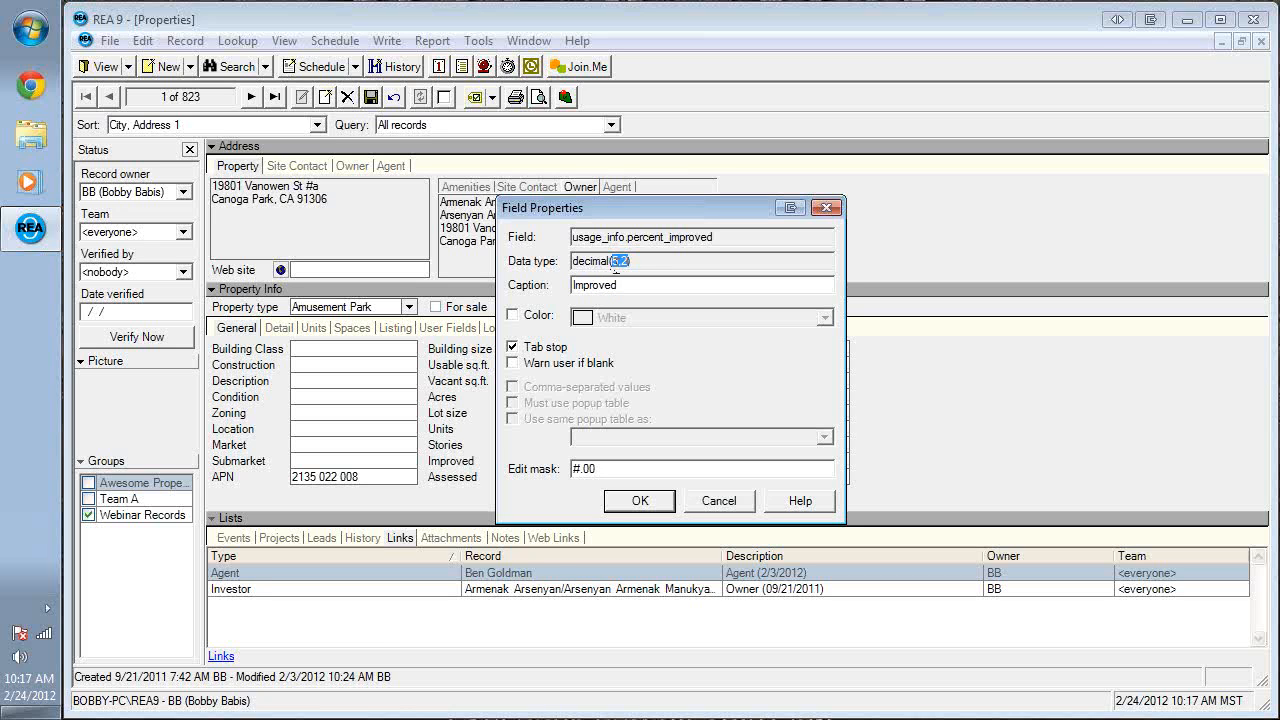
{"action": "left_click", "coordinate": [719, 501]}
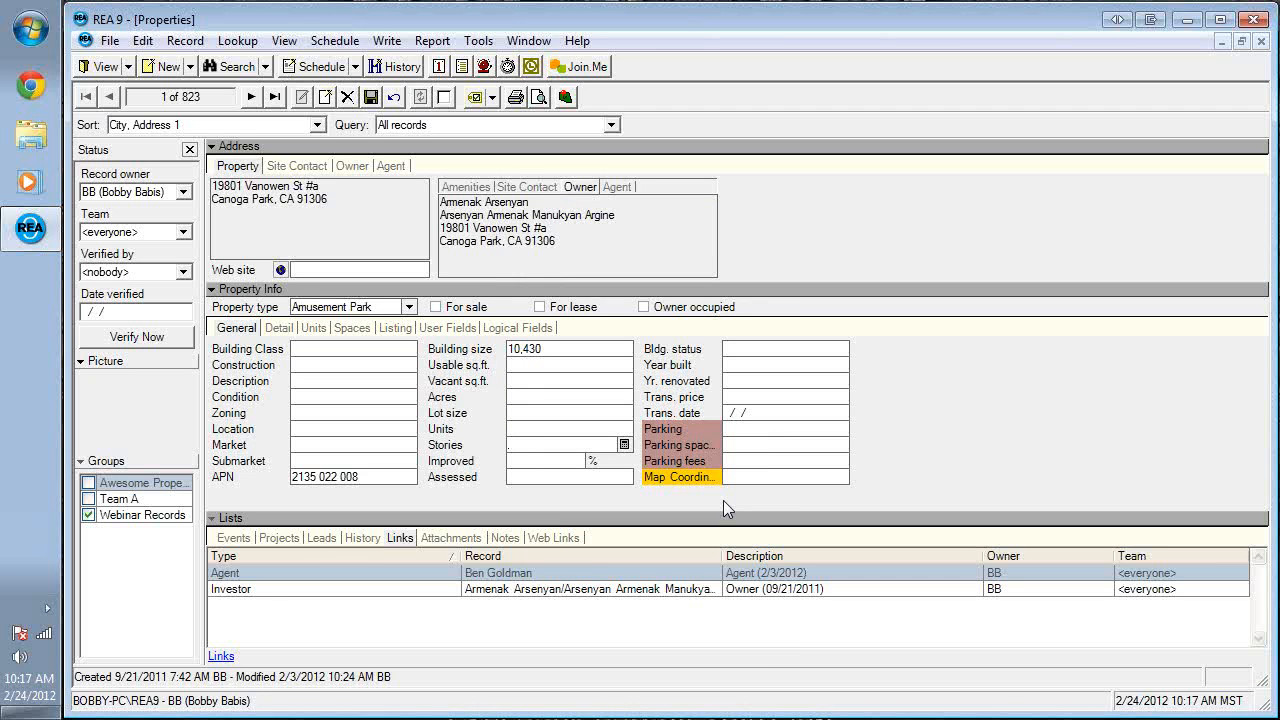
Enter an Improved percentage of 15.23 in the property's General fields.
{"action": "key", "text": "Tab"}
{"action": "type", "text": "15"}
{"action": "type", "text": ".22"}
{"action": "key", "text": "Tab"}
{"action": "key", "text": "shift+Tab"}
{"action": "key", "text": "End"}
{"action": "key", "text": "BackSpace"}
{"action": "key", "text": "BackSpace"}
{"action": "type", "text": "55"}
{"action": "key", "text": "Tab"}
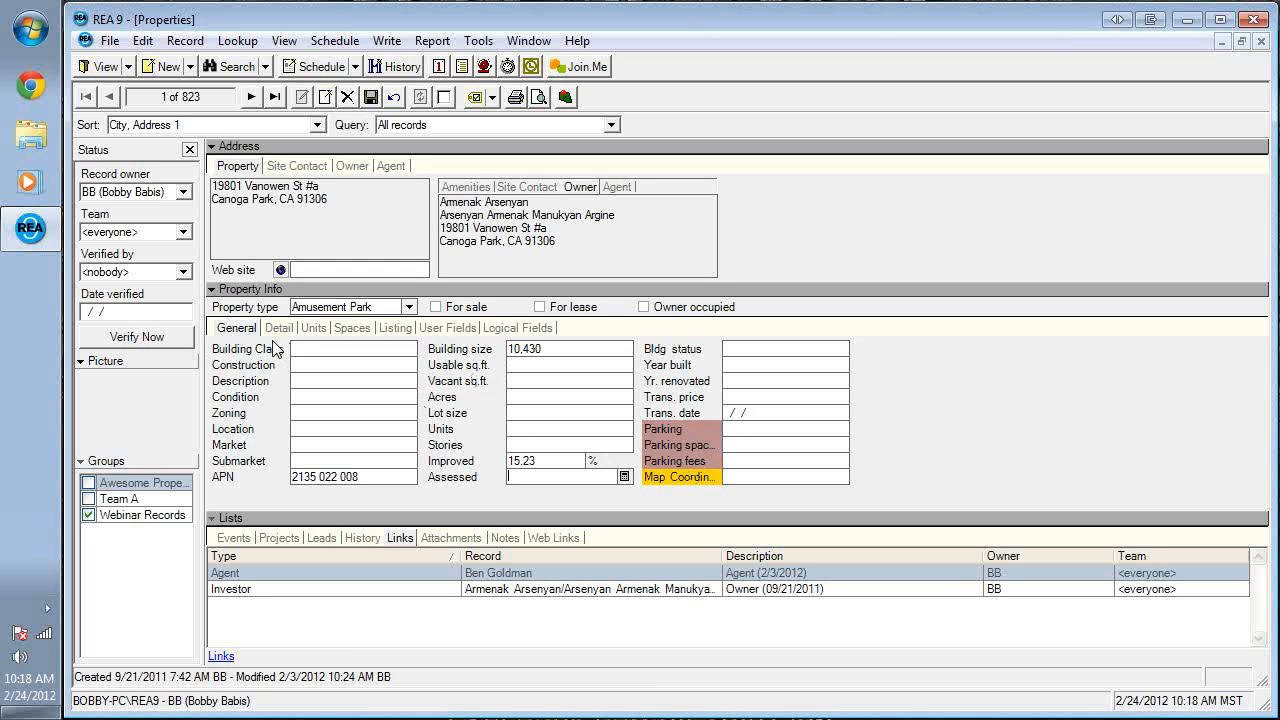
Open the For sale checkbox's field properties, examine its data type, and close them without changes.
{"action": "right_click", "coordinate": [466, 312]}
{"action": "left_click", "coordinate": [530, 393]}
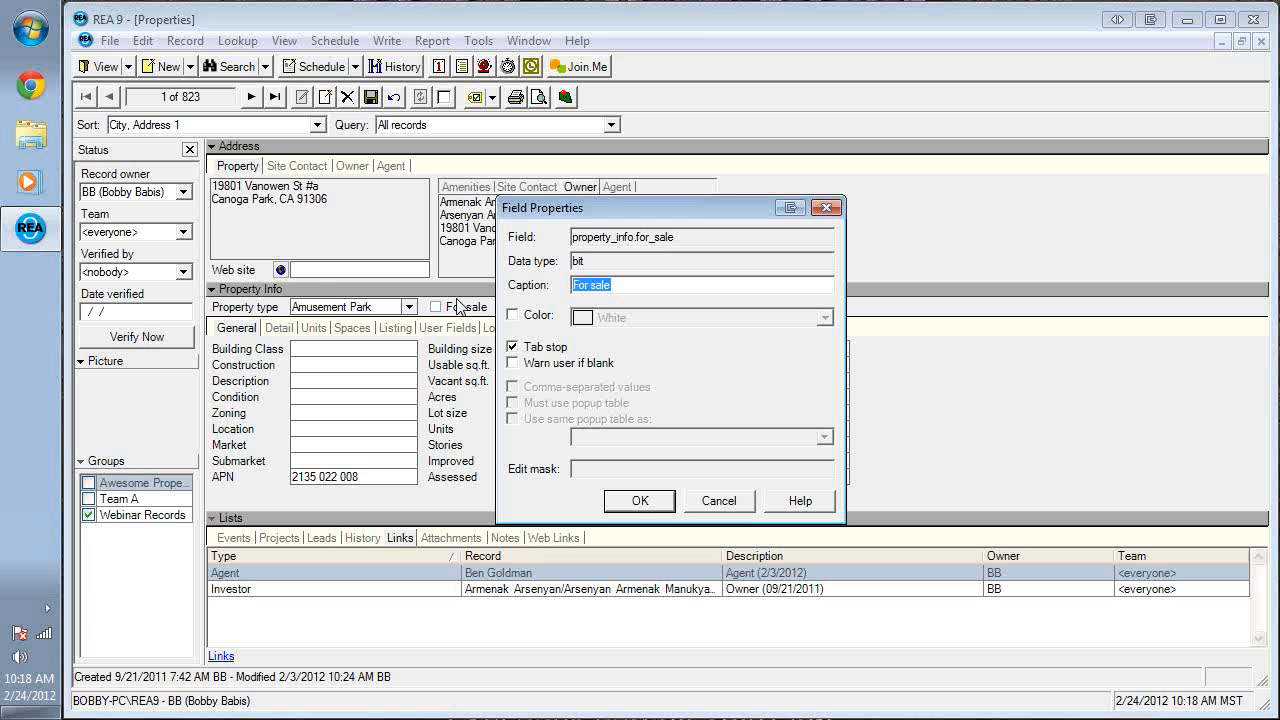
{"action": "left_click", "coordinate": [740, 502]}
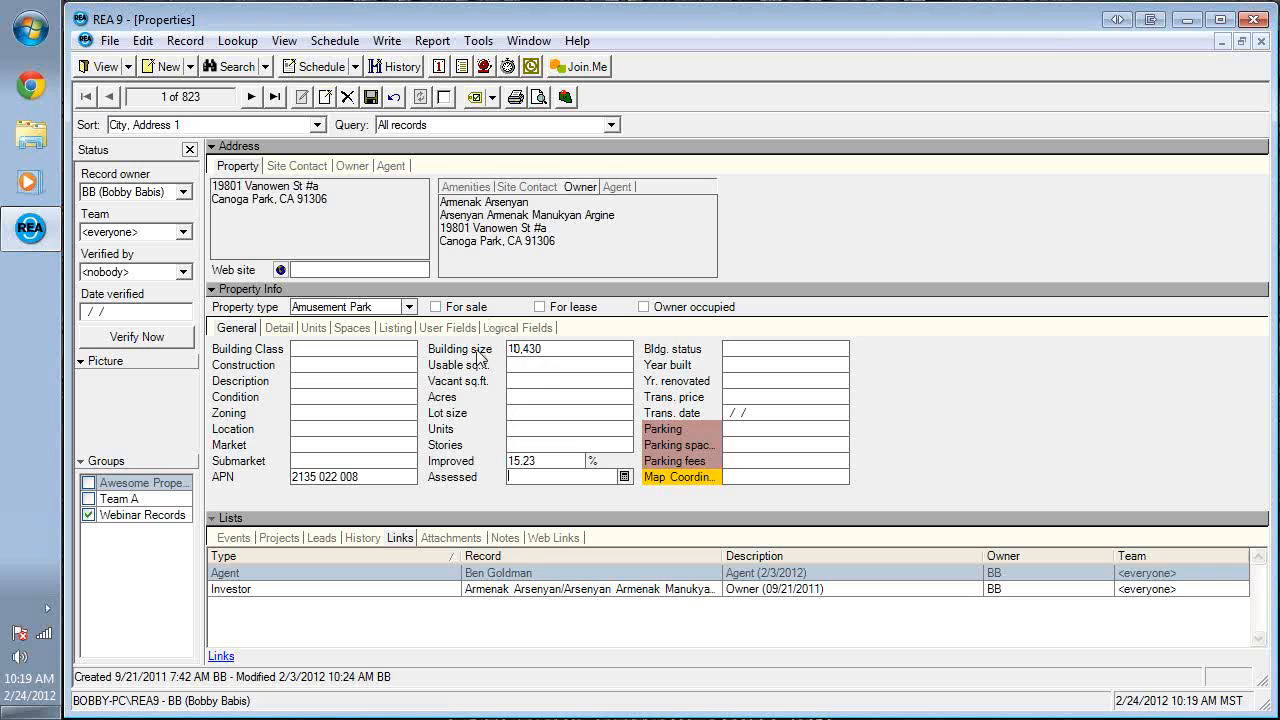
Turn on a caption color for the APN field and set it to Magenta.
{"action": "right_click", "coordinate": [232, 479]}
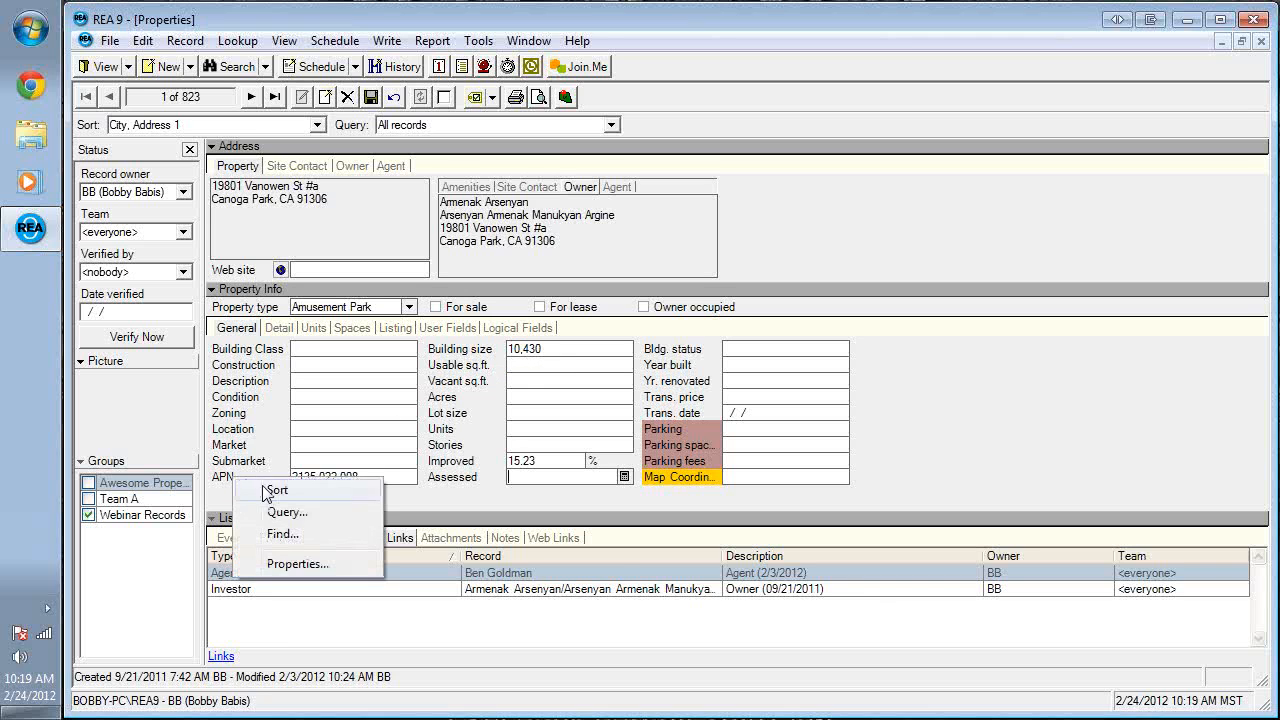
{"action": "left_click", "coordinate": [298, 564]}
{"action": "left_click", "coordinate": [524, 315]}
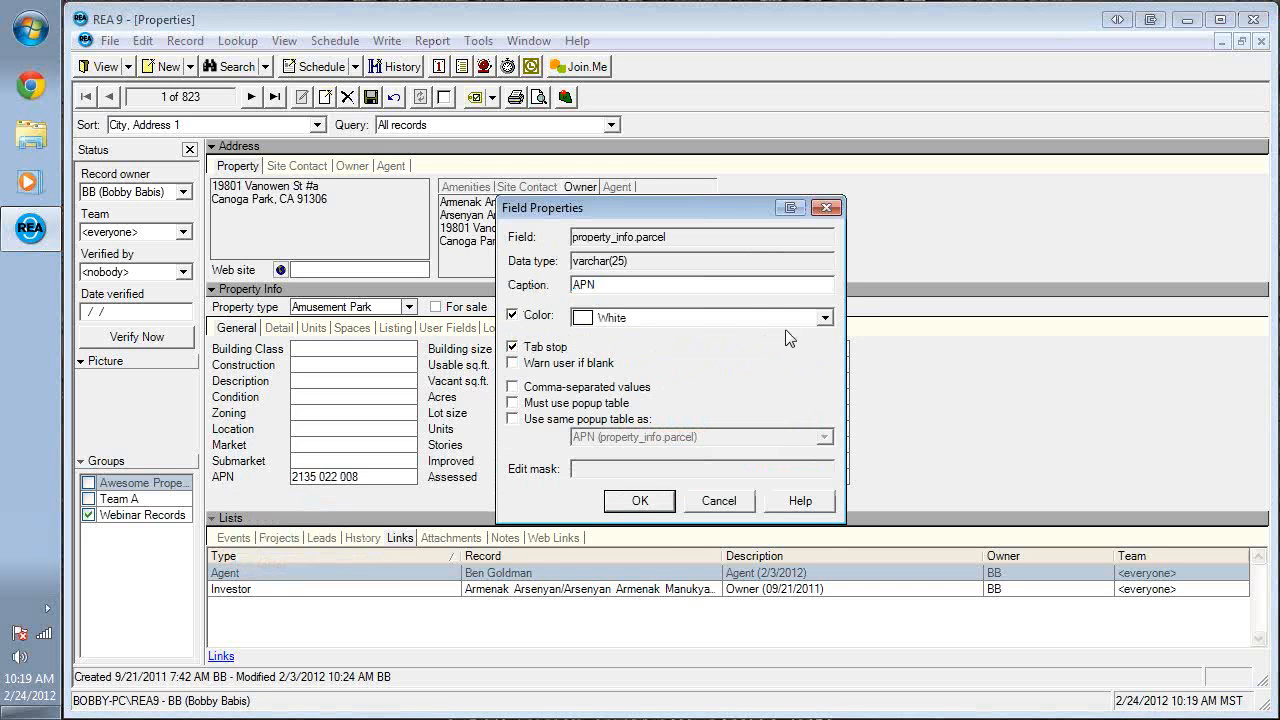
{"action": "left_click", "coordinate": [825, 317]}
{"action": "left_click_drag", "start_coordinate": [825, 366], "coordinate": [826, 521]}
{"action": "left_click", "coordinate": [698, 487]}
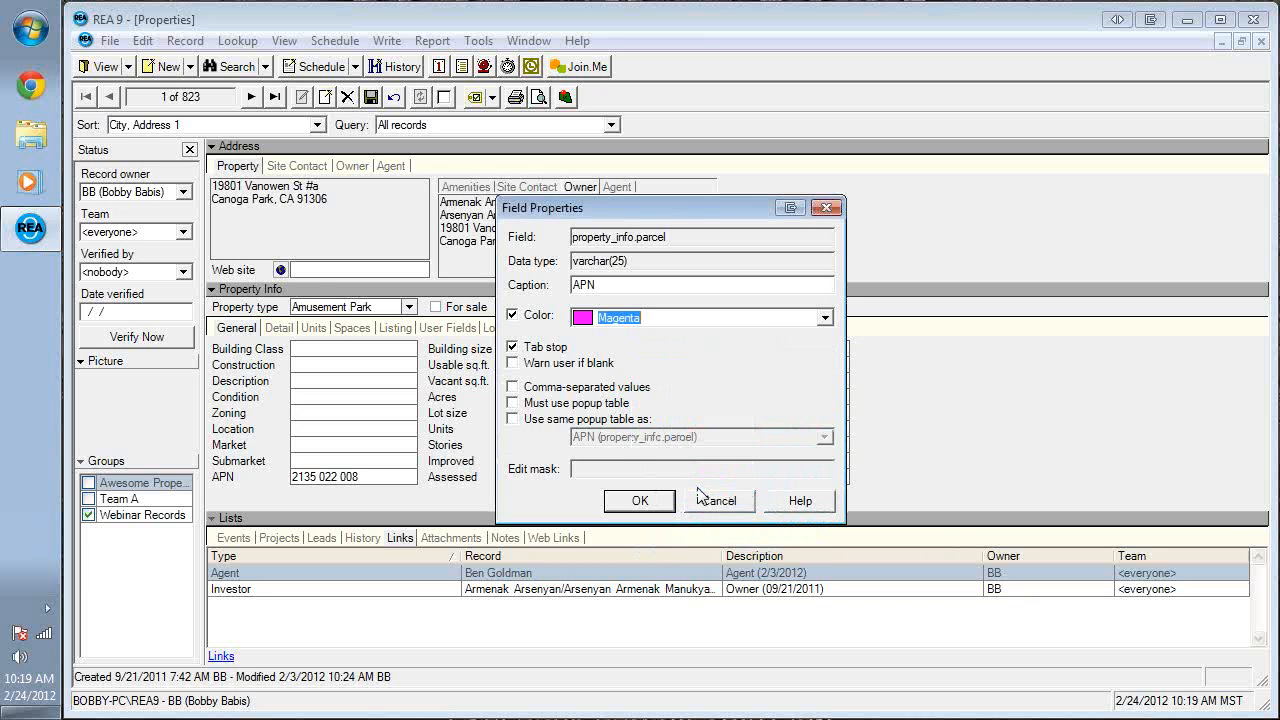
{"action": "left_click", "coordinate": [640, 501]}
Reopen the APN field's properties, examine the tab stop option, and close them without changes.
{"action": "left_click", "coordinate": [319, 457]}
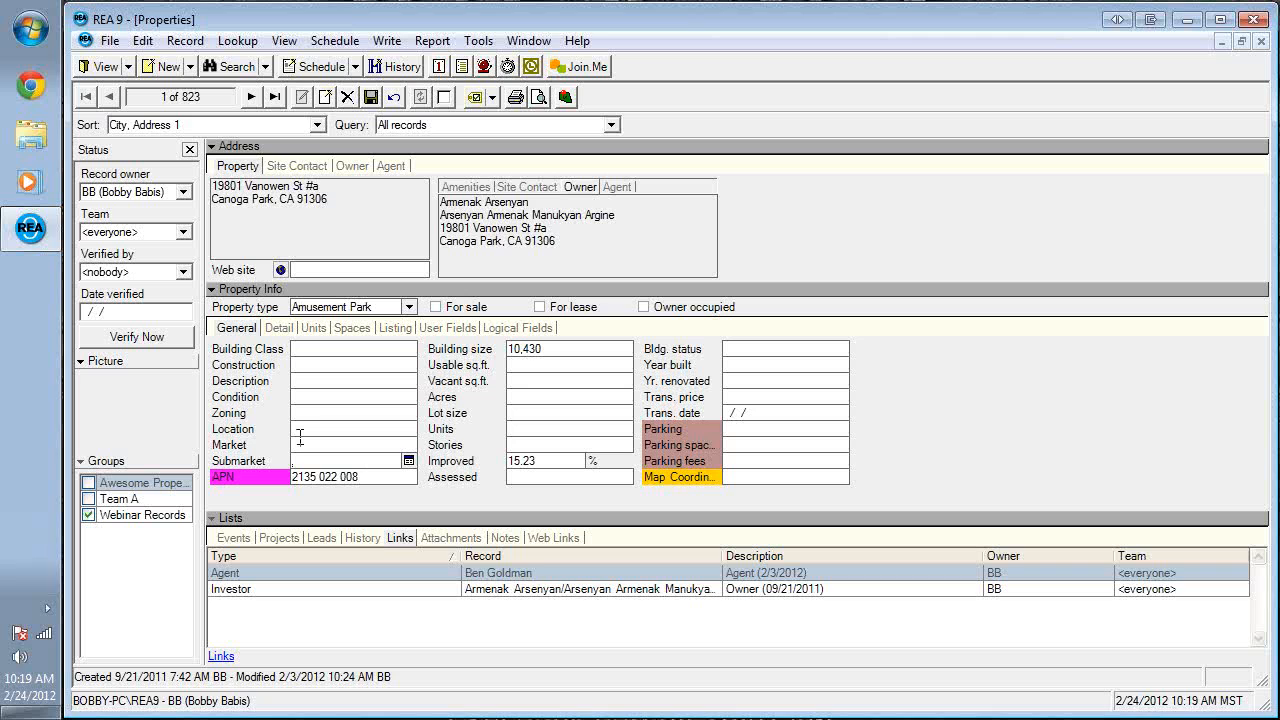
{"action": "right_click", "coordinate": [242, 484]}
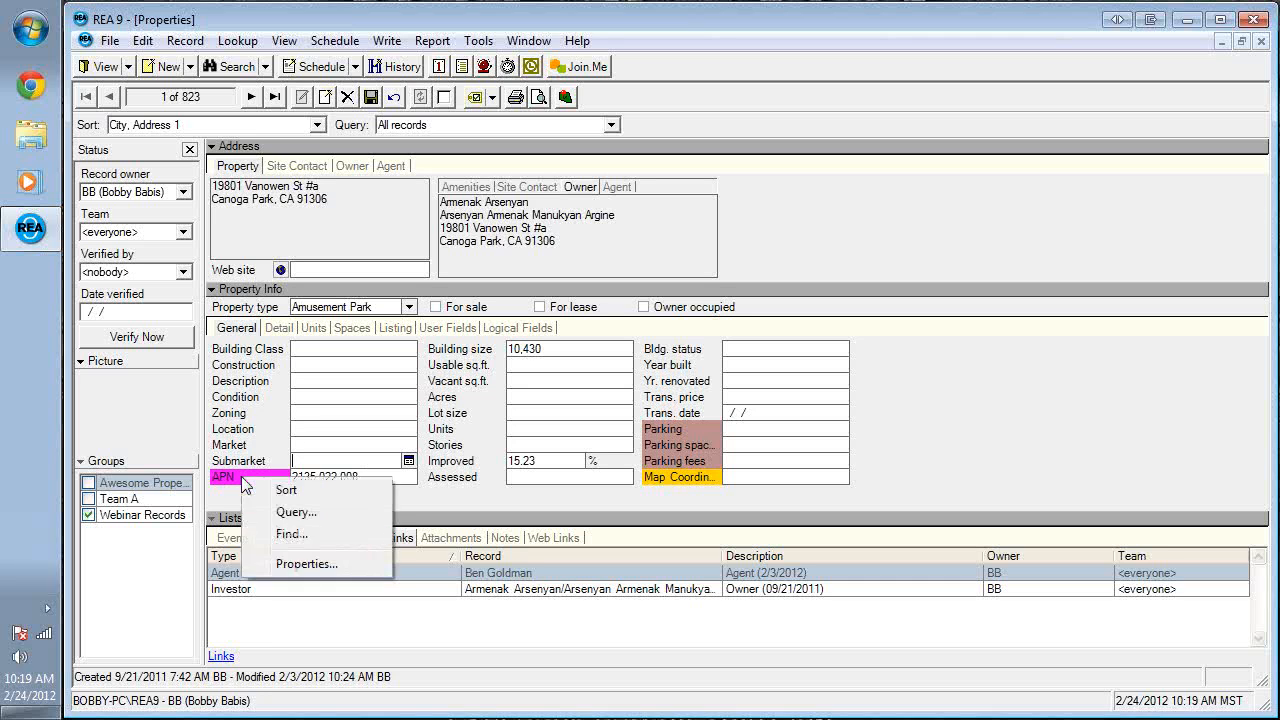
{"action": "left_click", "coordinate": [310, 566]}
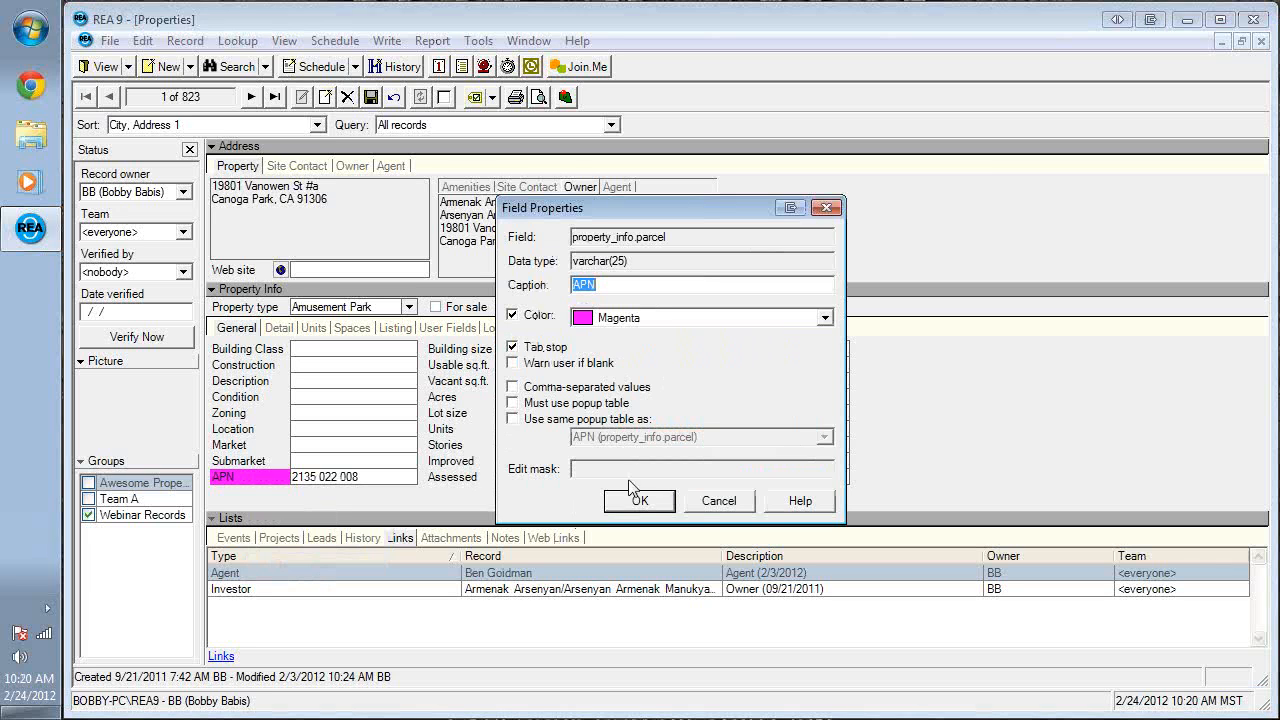
{"action": "left_click", "coordinate": [722, 502]}
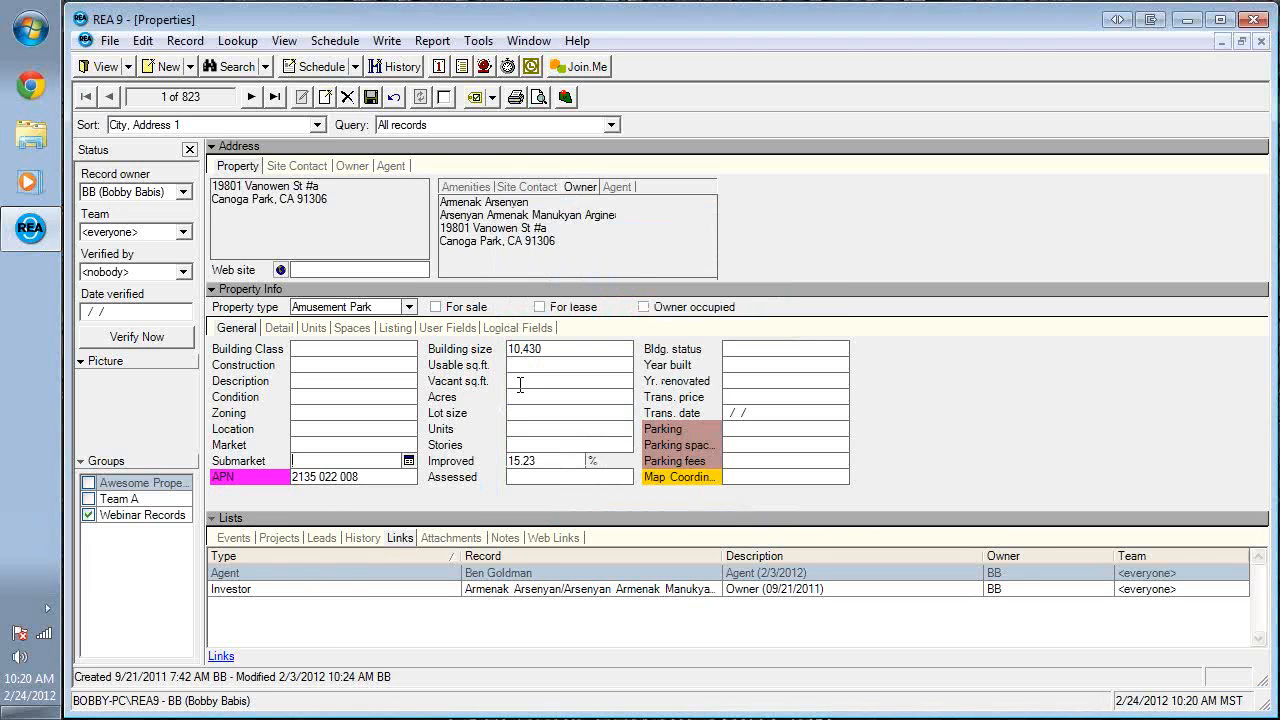
Enter A as the Building Class and step through the following General fields to Zoning.
{"action": "left_click", "coordinate": [362, 349]}
{"action": "type", "text": "A"}
{"action": "key", "text": "Tab"}
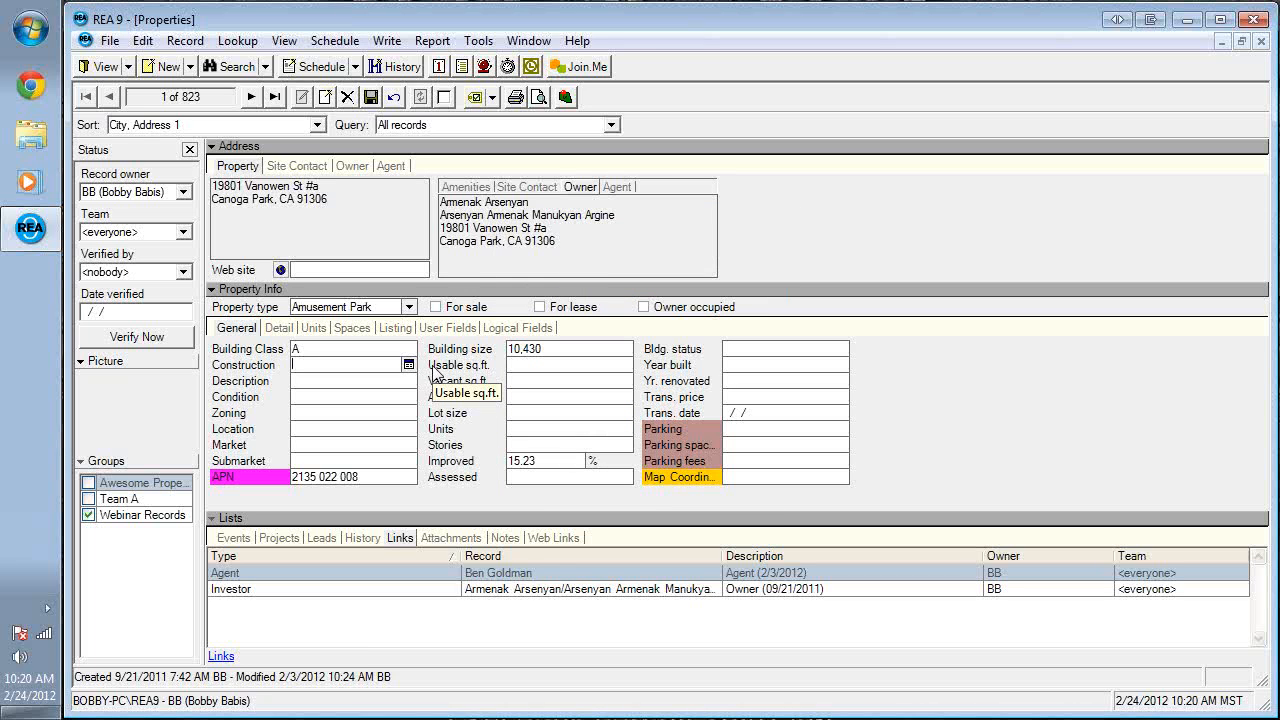
{"action": "key", "text": "Tab"}
{"action": "key", "text": "Tab"}
{"action": "key", "text": "Tab"}
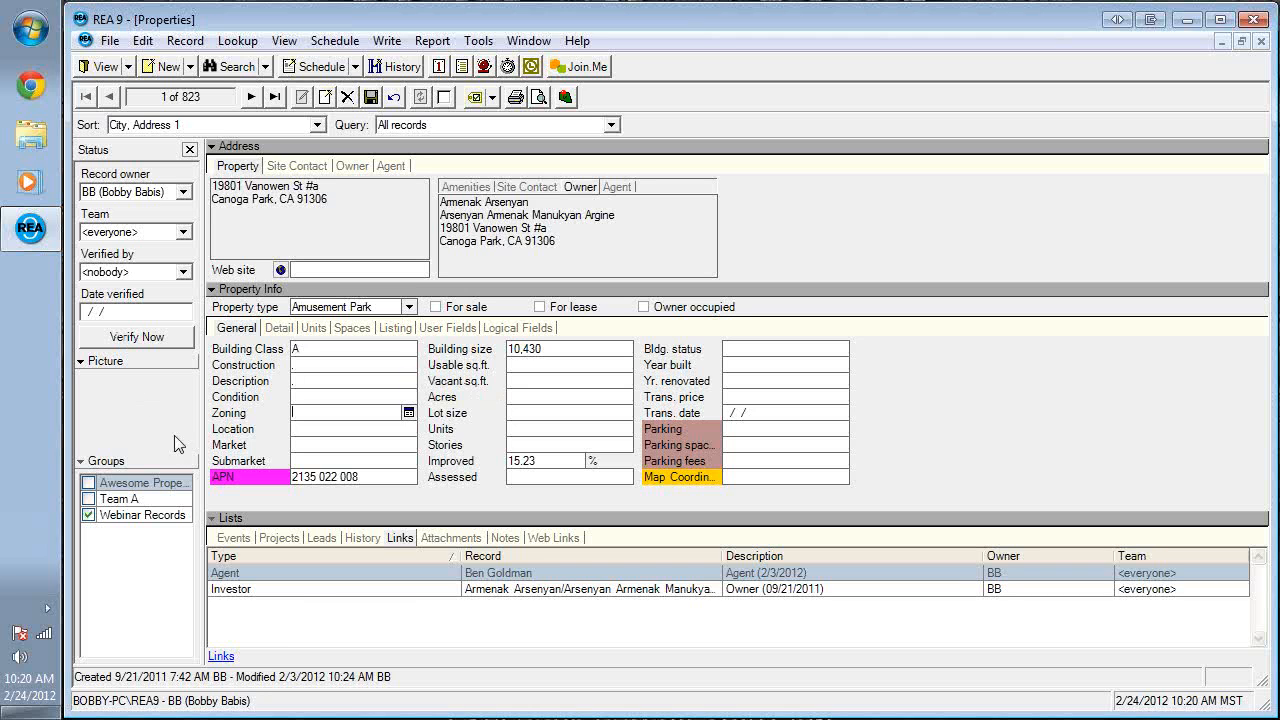
Turn off the tab stop for the Location field in its field properties.
{"action": "right_click", "coordinate": [224, 430]}
{"action": "left_click", "coordinate": [300, 516]}
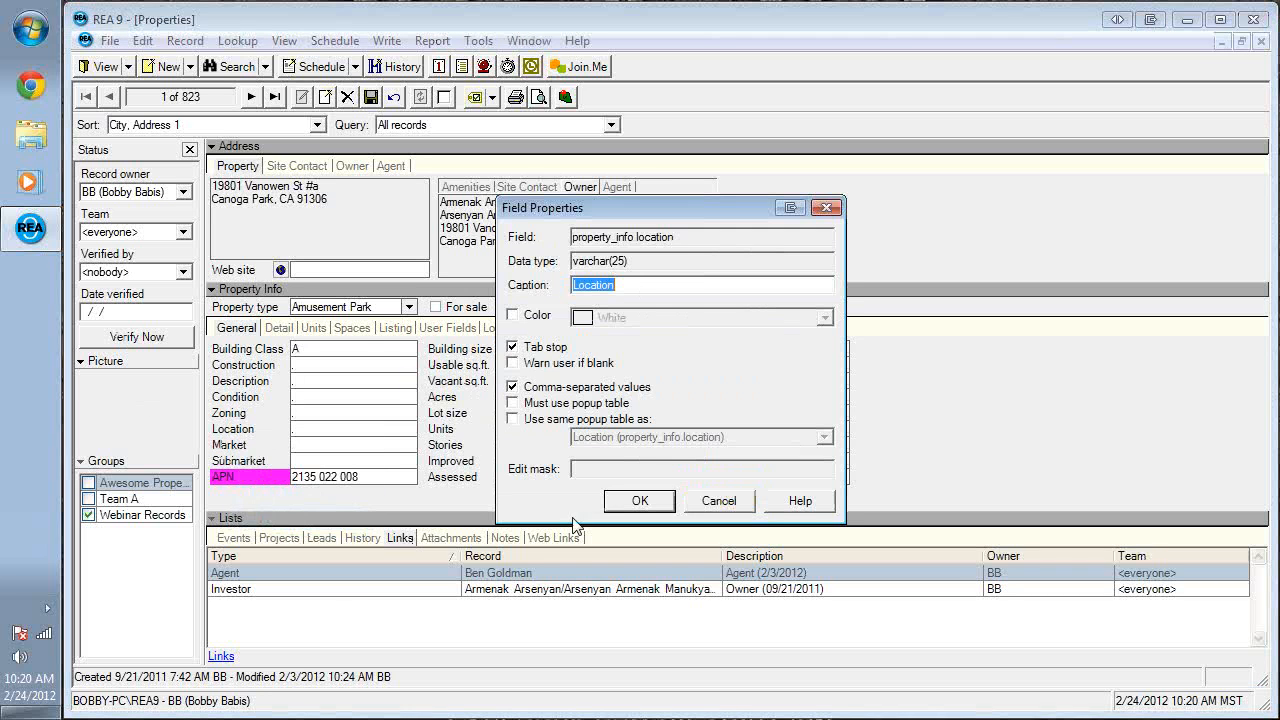
{"action": "left_click", "coordinate": [560, 350]}
{"action": "left_click", "coordinate": [640, 501]}
Enter a in the Construction, Description, Condition, Zoning and Market fields, following the tab order.
{"action": "key", "text": "Tab"}
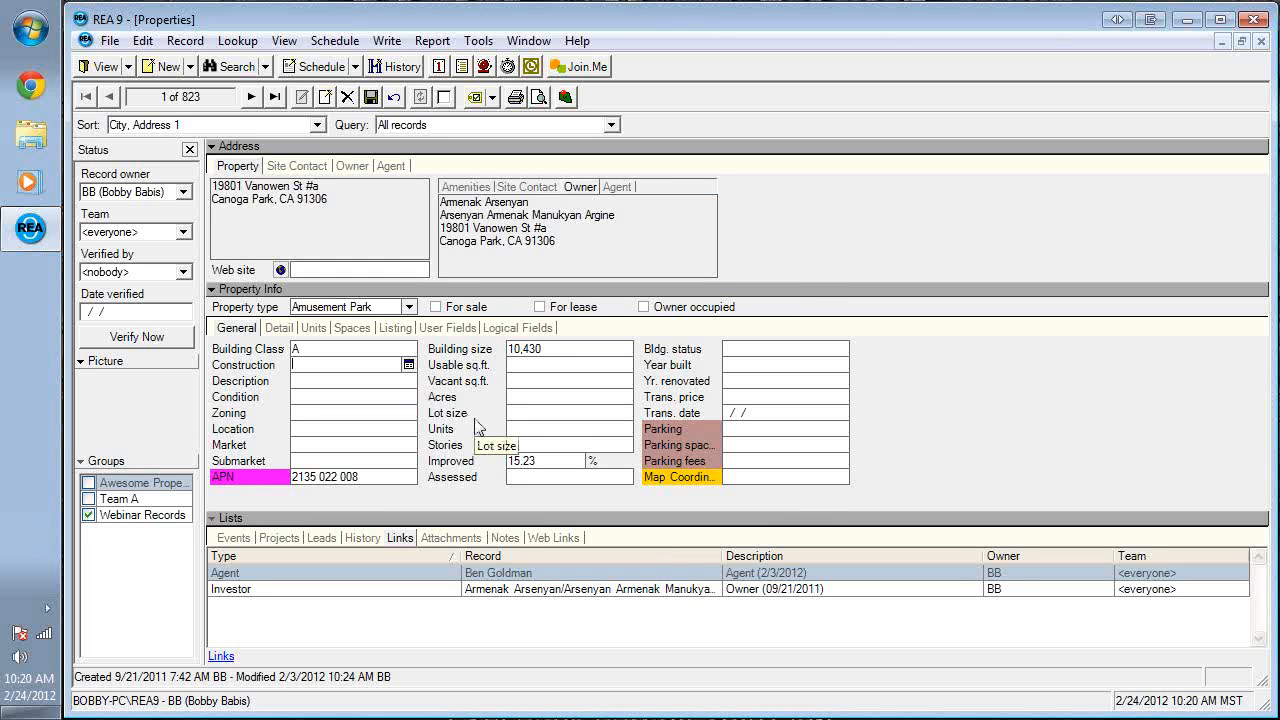
{"action": "type", "text": "a"}
{"action": "key", "text": "Tab"}
{"action": "type", "text": "a"}
{"action": "key", "text": "Tab"}
{"action": "type", "text": "a"}
{"action": "key", "text": "Tab"}
{"action": "type", "text": "a"}
{"action": "key", "text": "Tab"}
{"action": "type", "text": "a"}
Check the tab stop option in the Location field's properties and close them without changes.
{"action": "right_click", "coordinate": [244, 432]}
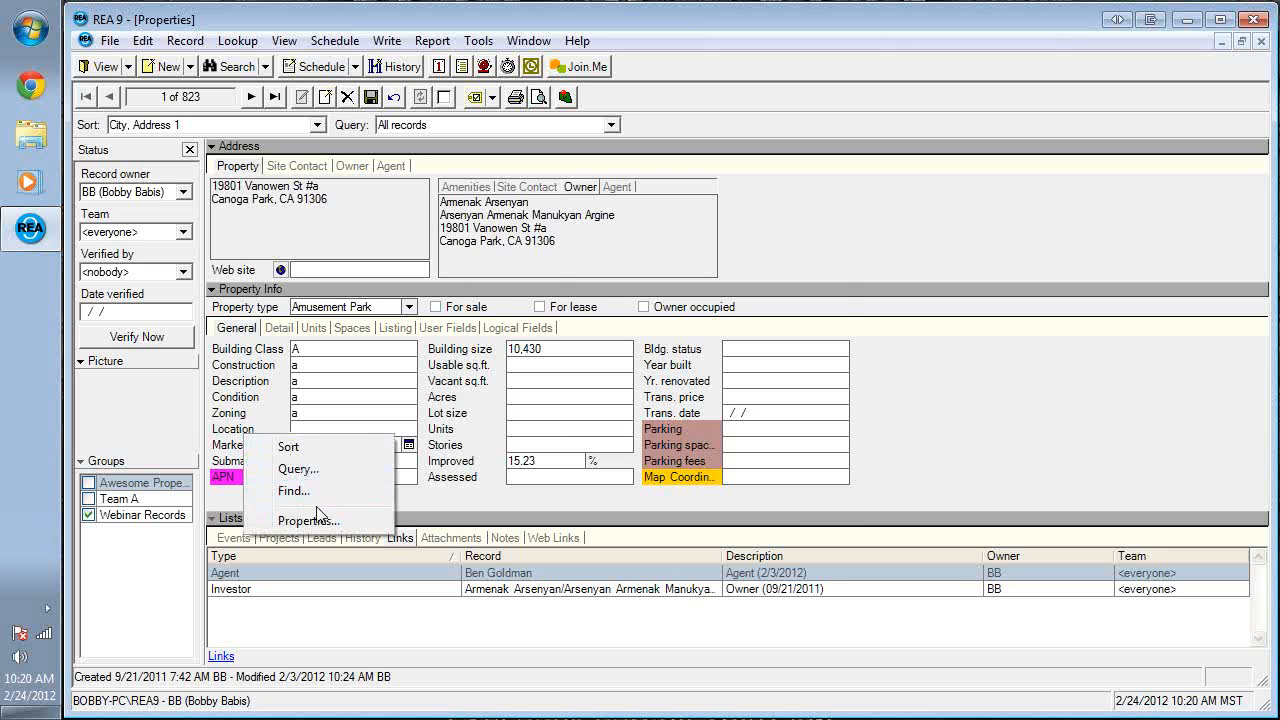
{"action": "left_click", "coordinate": [320, 521]}
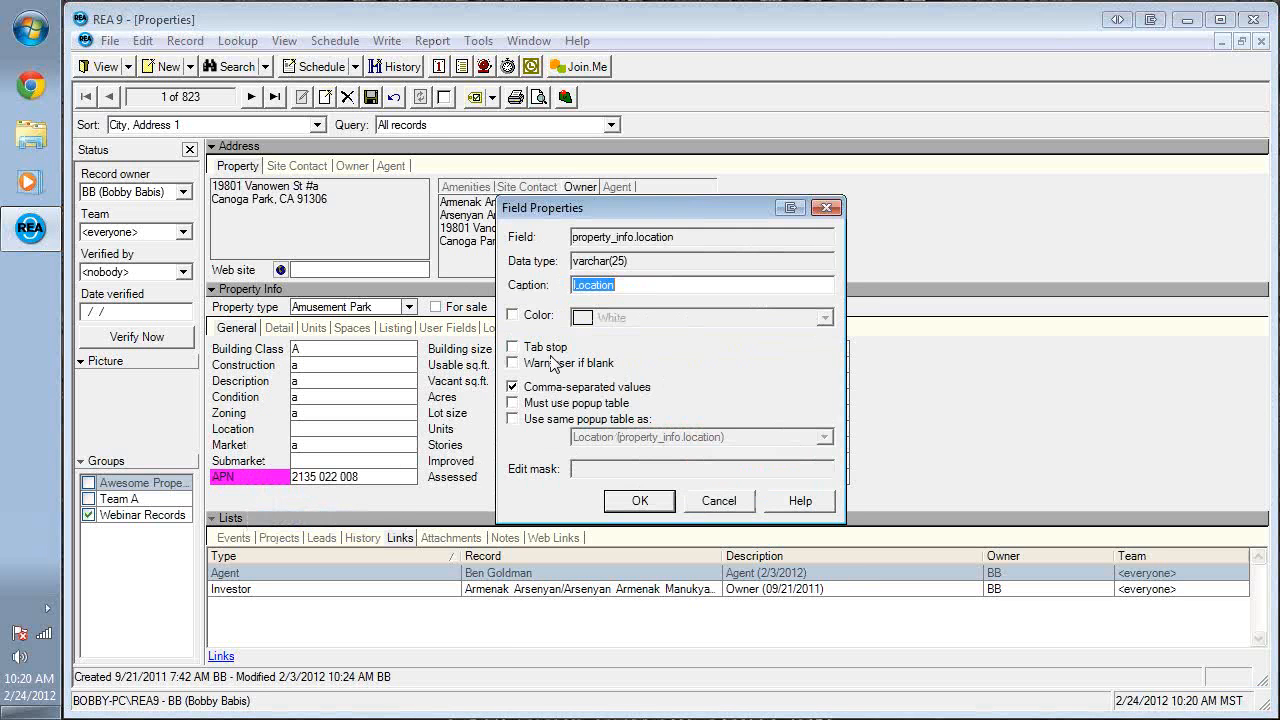
{"action": "left_click", "coordinate": [706, 505]}
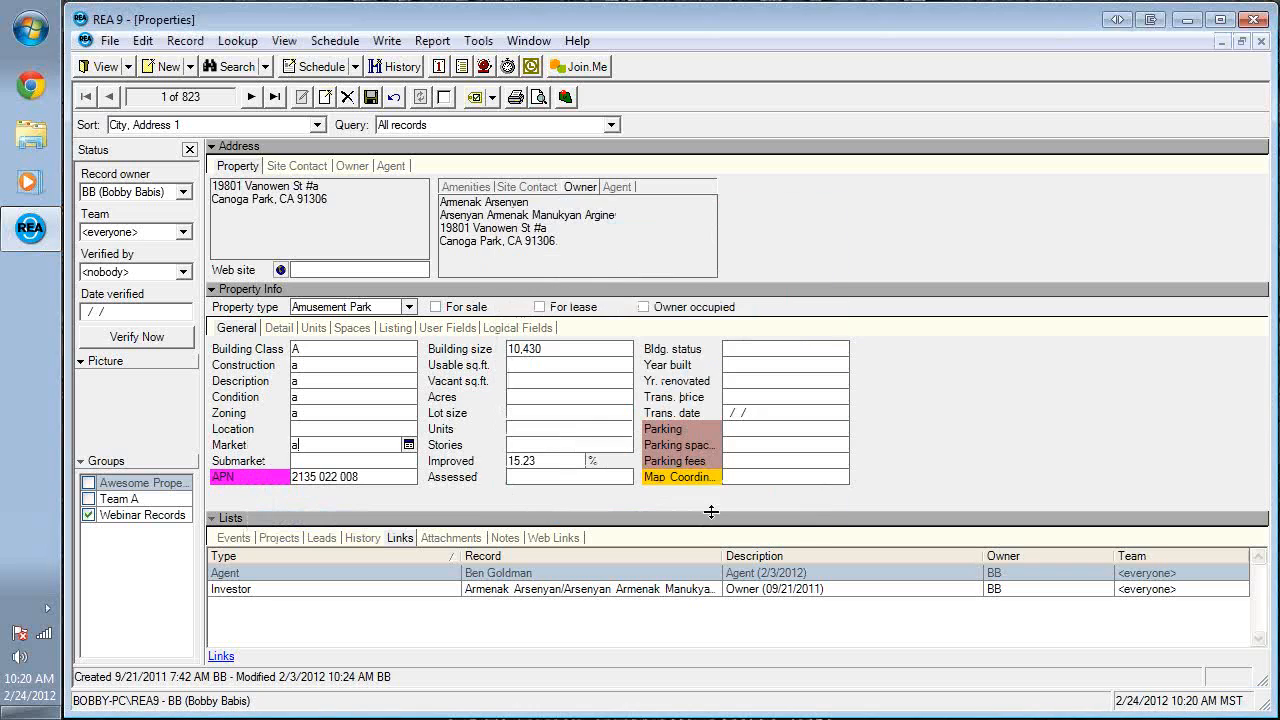
Turn on the Warn user if blank option for the APN field.
{"action": "right_click", "coordinate": [264, 480]}
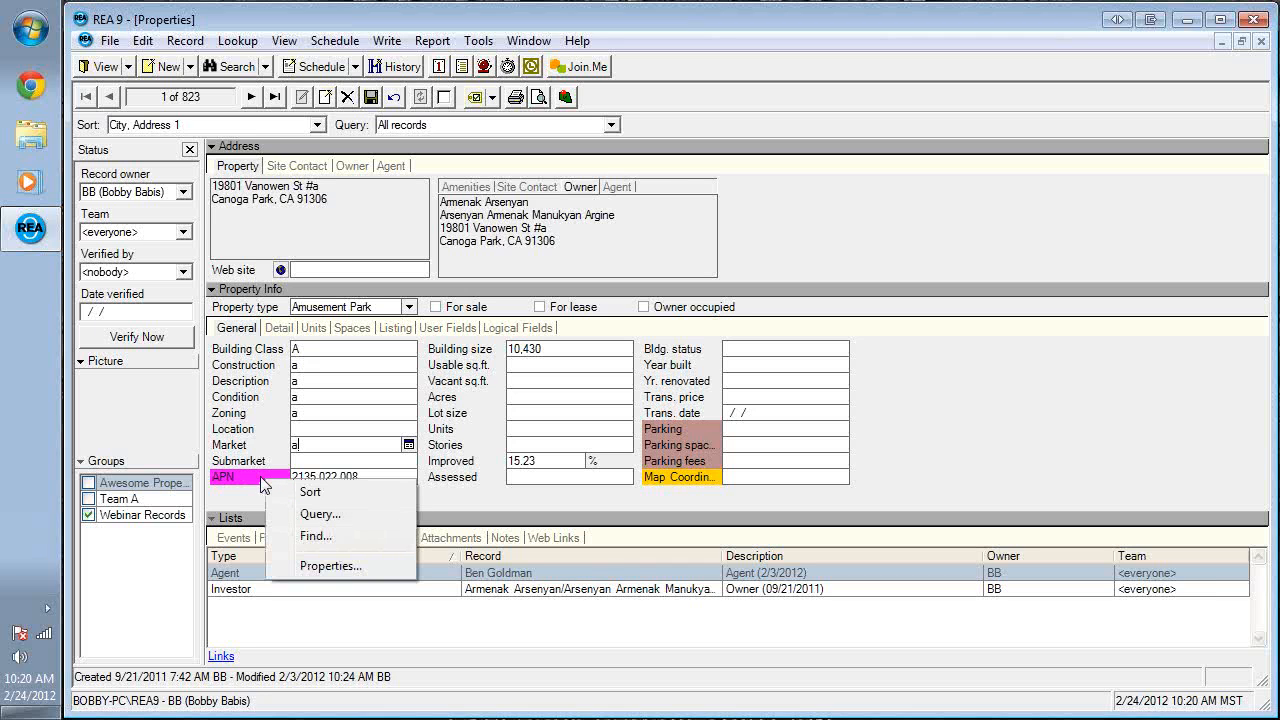
{"action": "left_click", "coordinate": [318, 567]}
{"action": "left_click", "coordinate": [513, 364]}
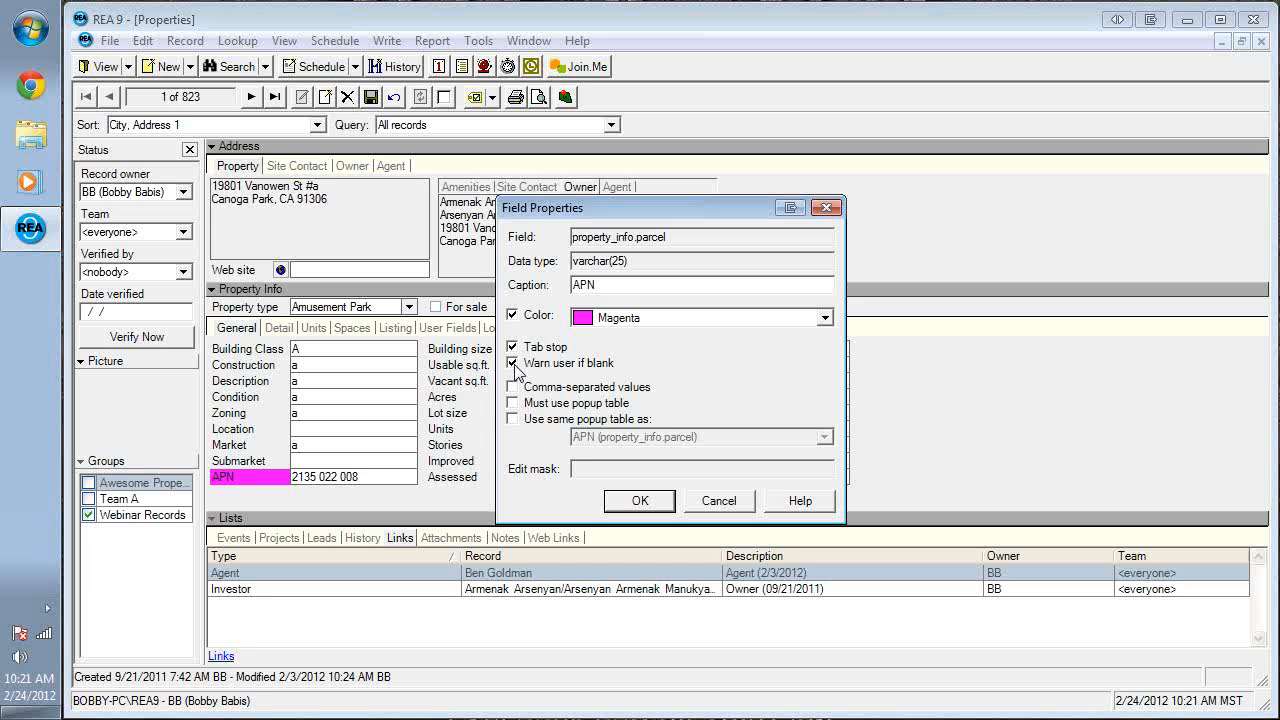
{"action": "left_click", "coordinate": [636, 496]}
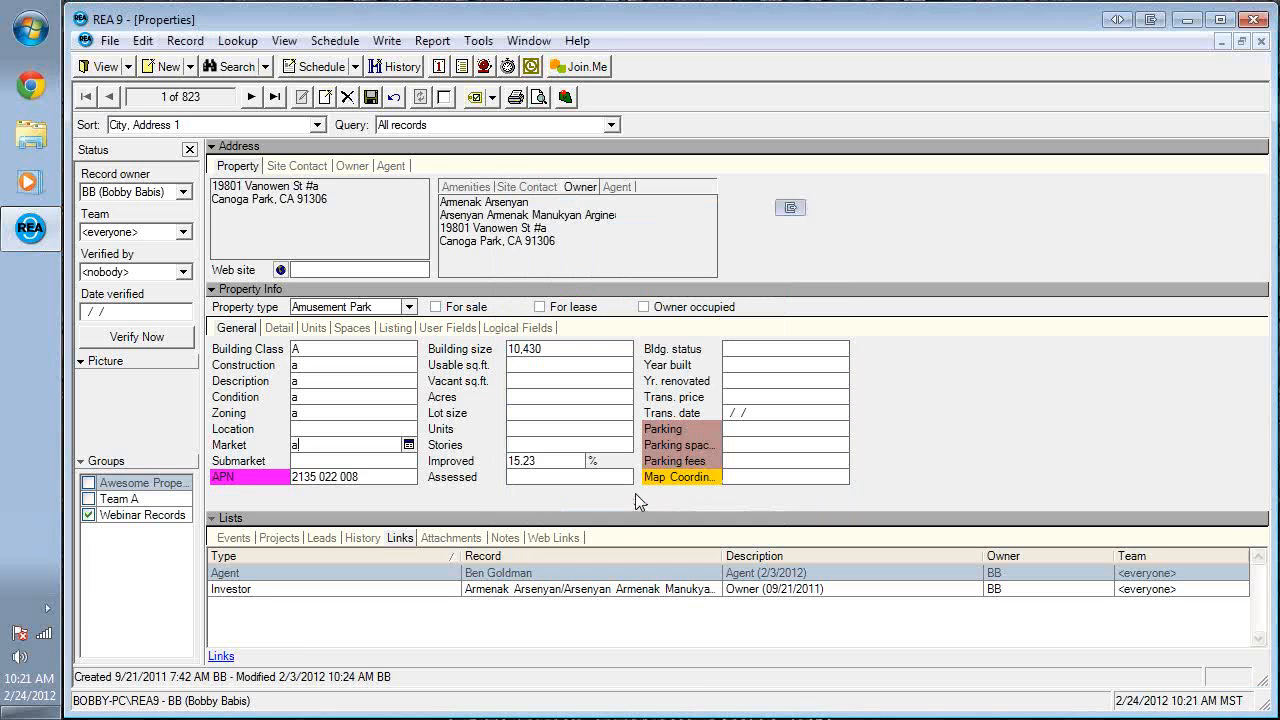
Clear the APN field and save the property record with that field left empty.
{"action": "left_click_drag", "start_coordinate": [366, 480], "coordinate": [3, 522]}
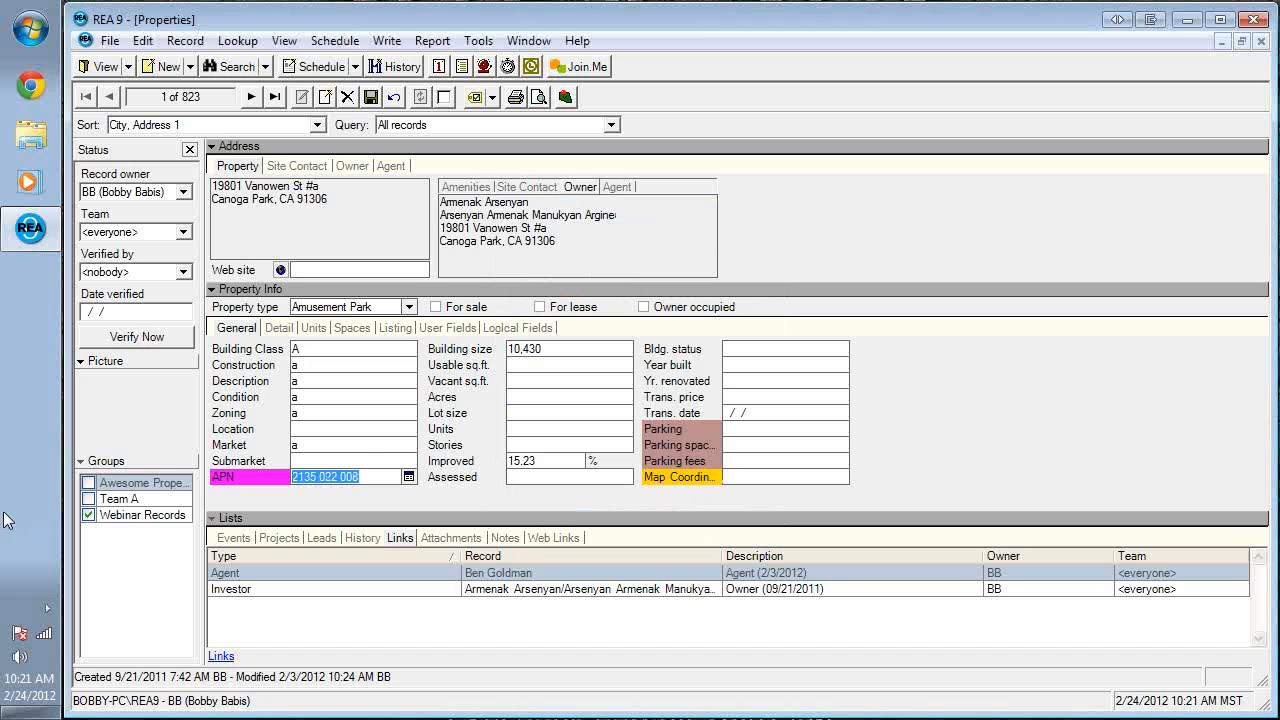
{"action": "key", "text": "Delete"}
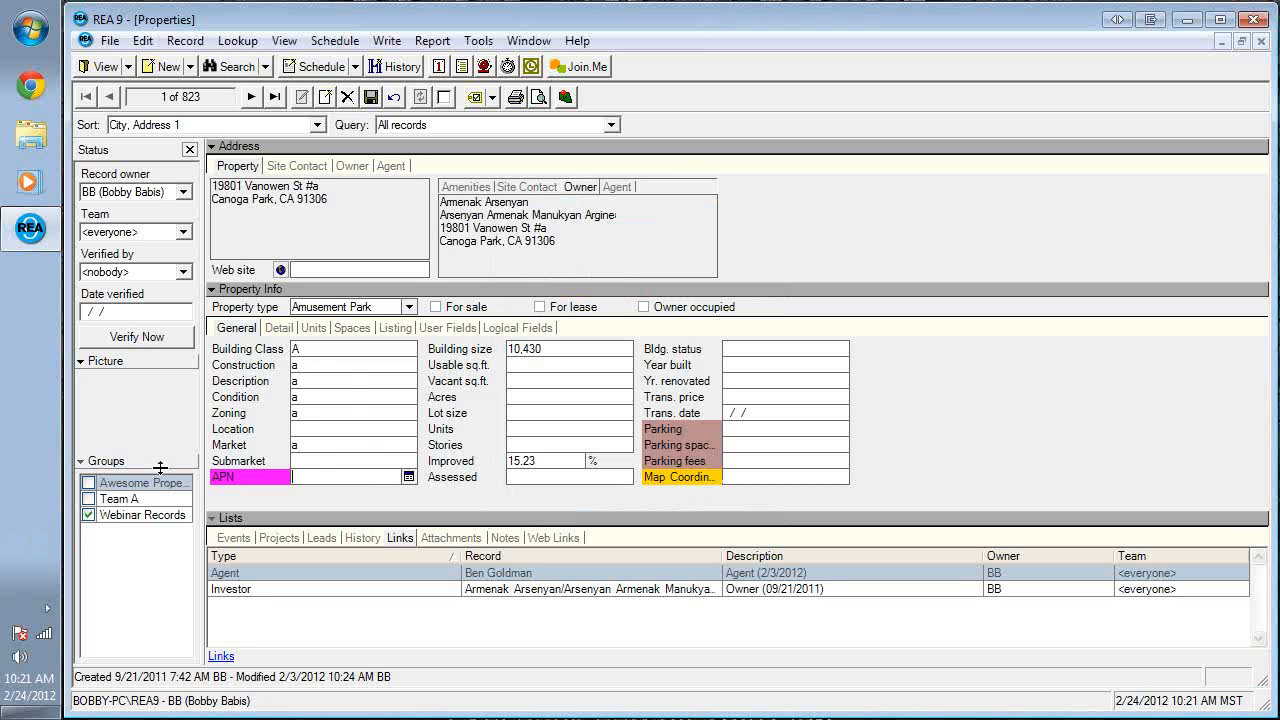
{"action": "left_click", "coordinate": [371, 100]}
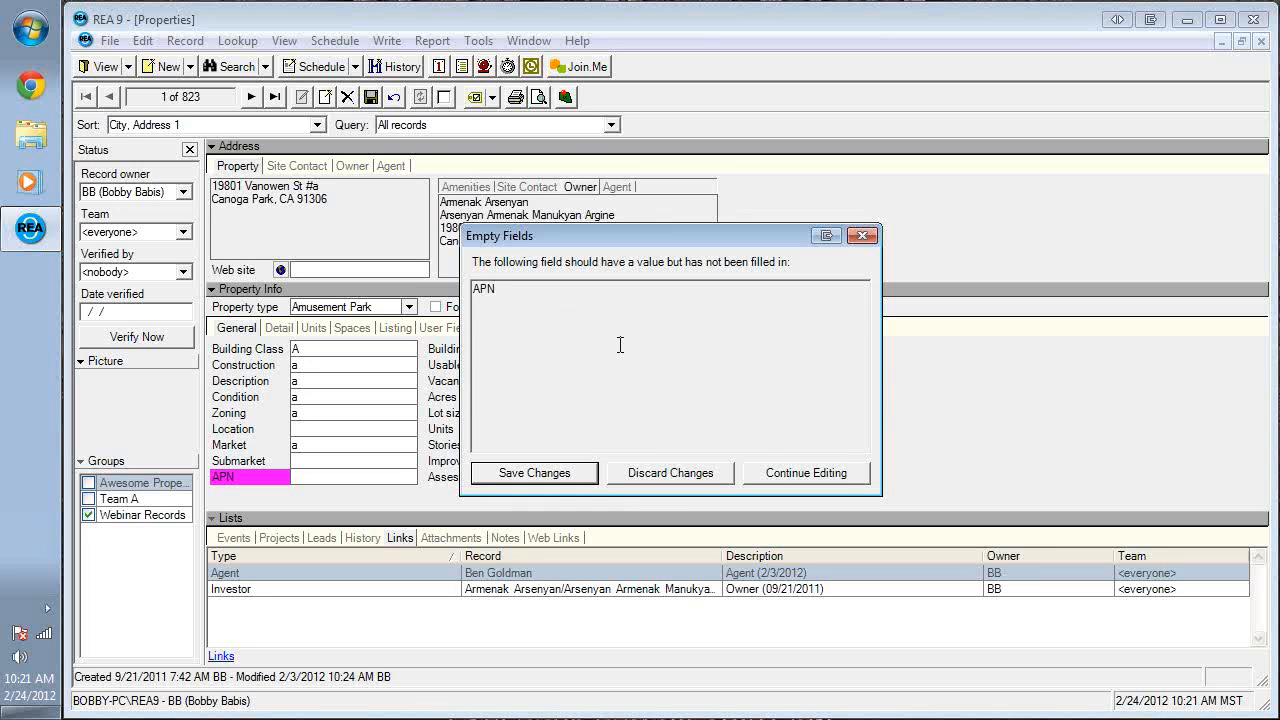
{"action": "left_click", "coordinate": [535, 473]}
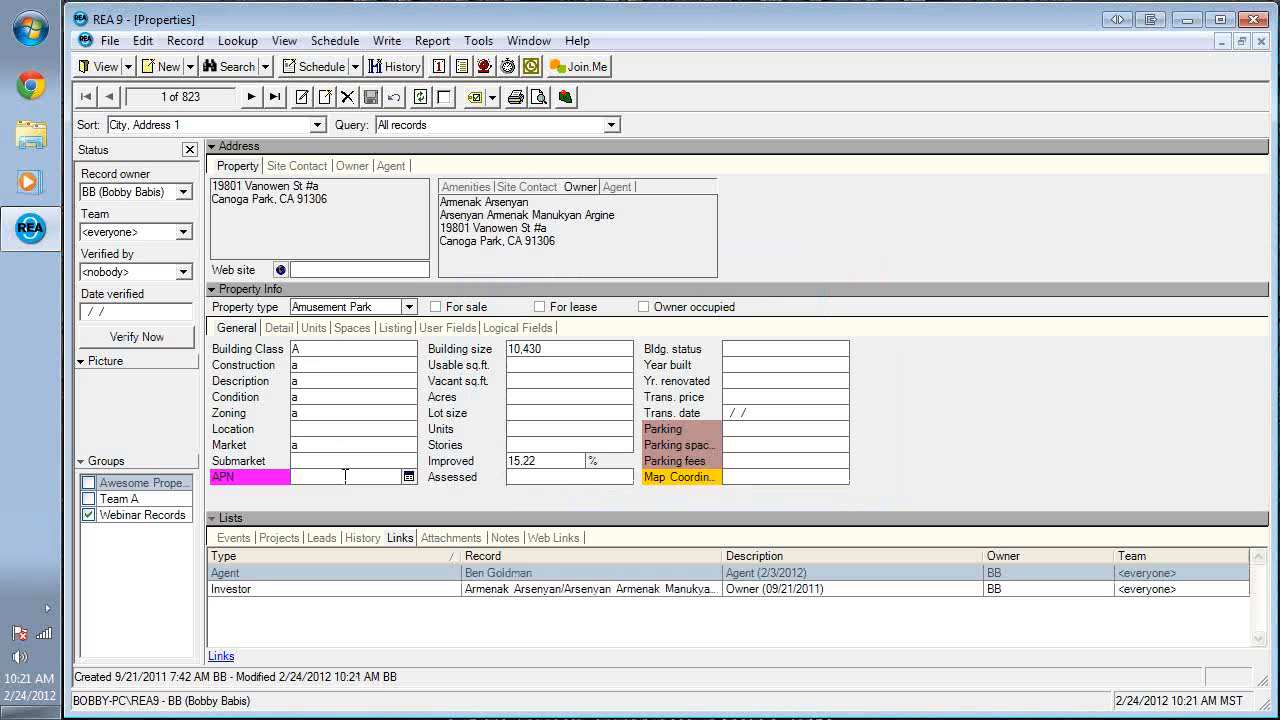
Open the Submarket field's properties, examine the comma-separated and popup table options, and close them without changes.
{"action": "right_click", "coordinate": [246, 463]}
{"action": "left_click", "coordinate": [312, 548]}
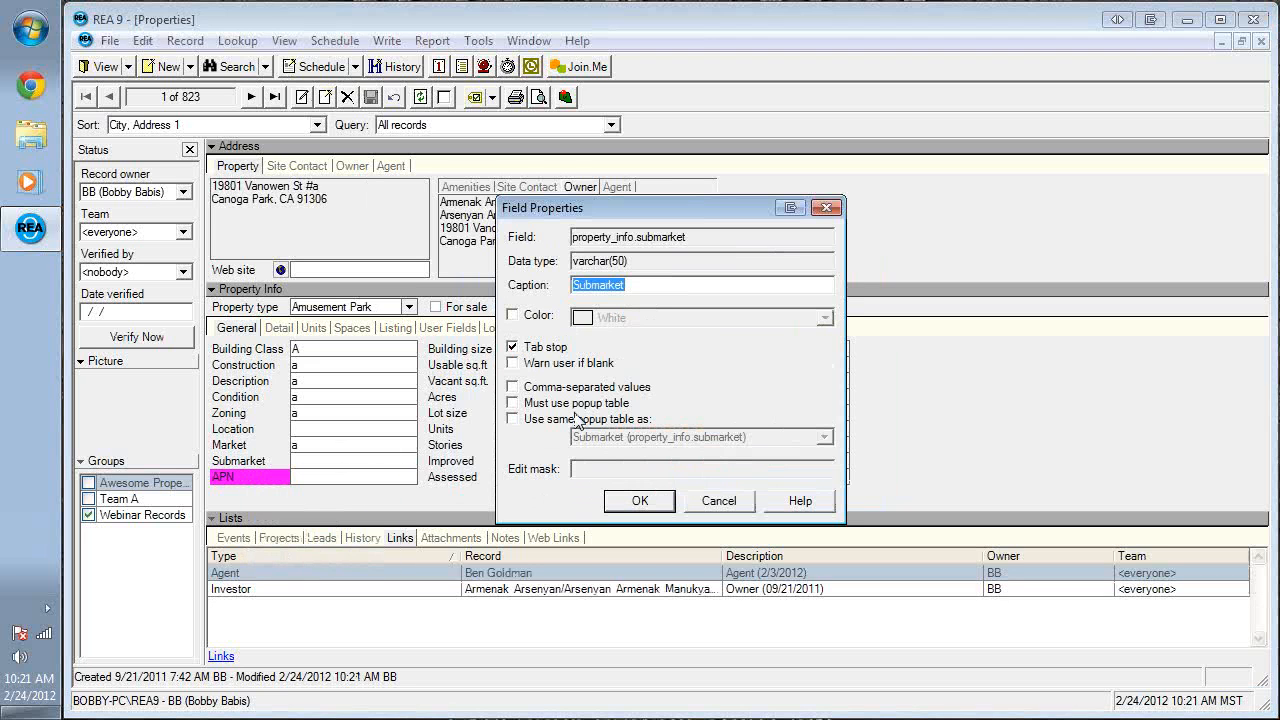
{"action": "left_click", "coordinate": [700, 504]}
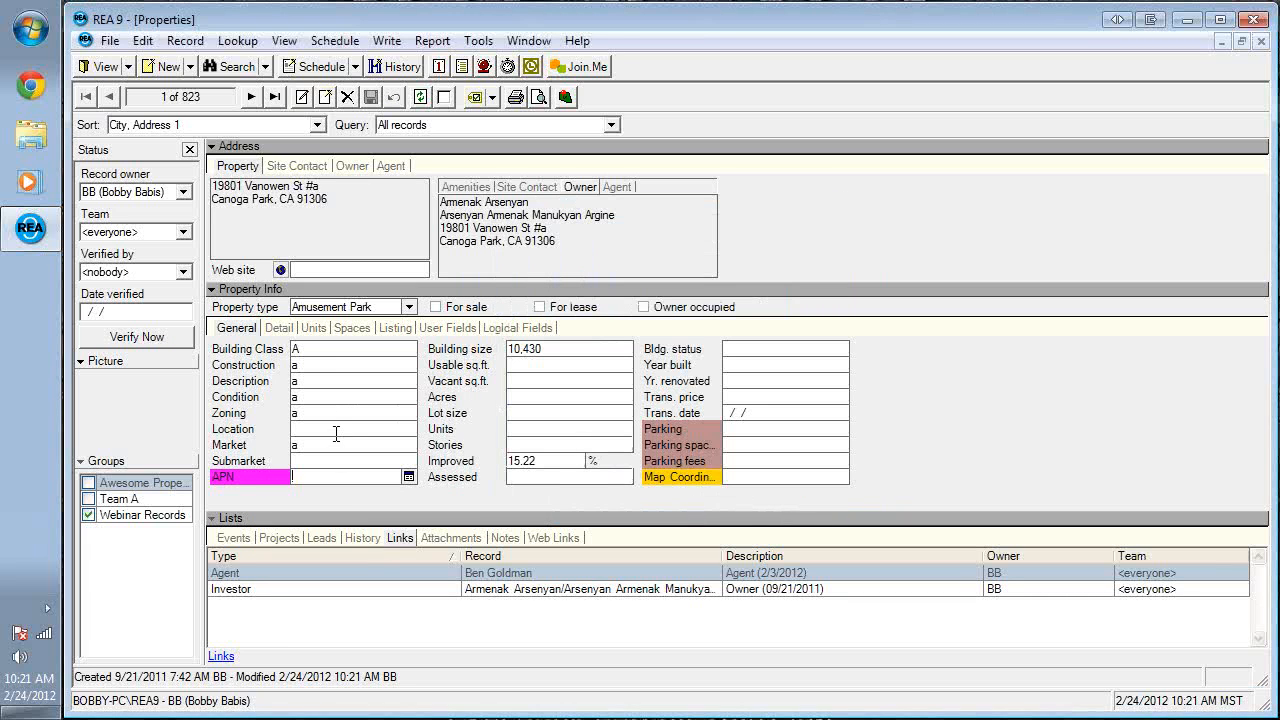
Clear the Description field, then check the comma-separated values option in its field properties.
{"action": "left_click", "coordinate": [318, 364]}
{"action": "left_click", "coordinate": [316, 378]}
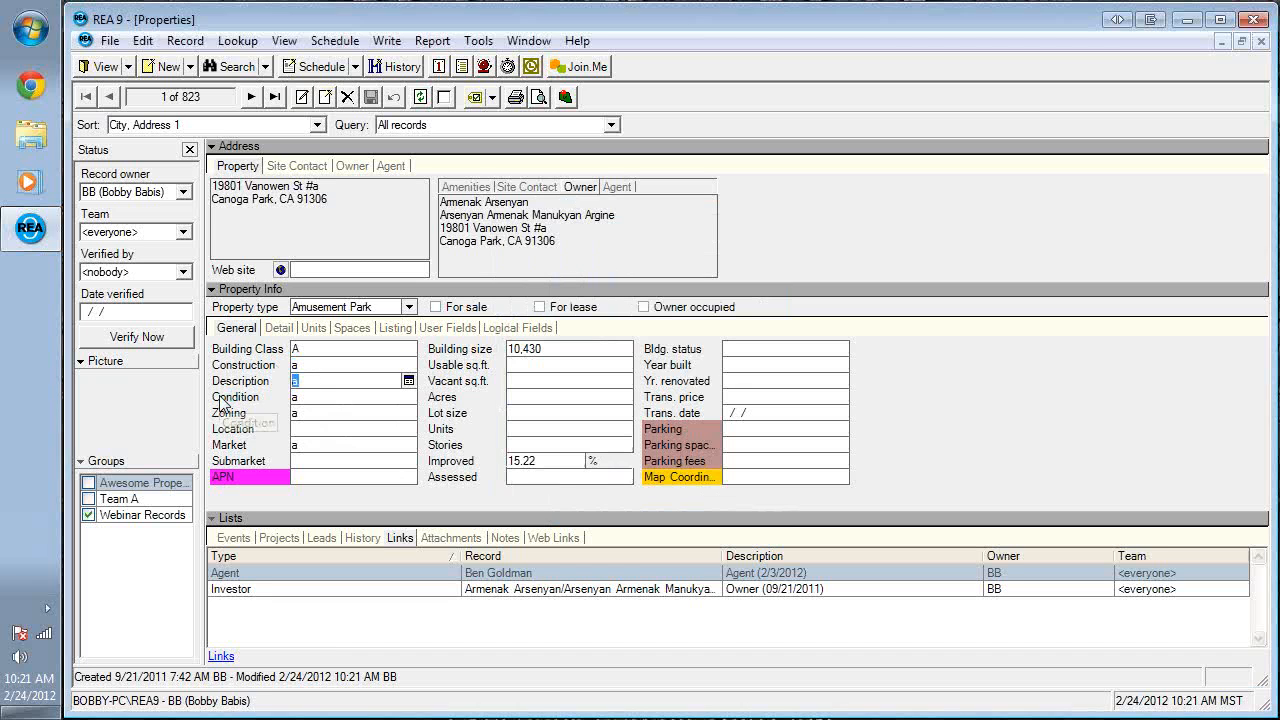
{"action": "right_click", "coordinate": [300, 374]}
{"action": "left_click", "coordinate": [414, 620]}
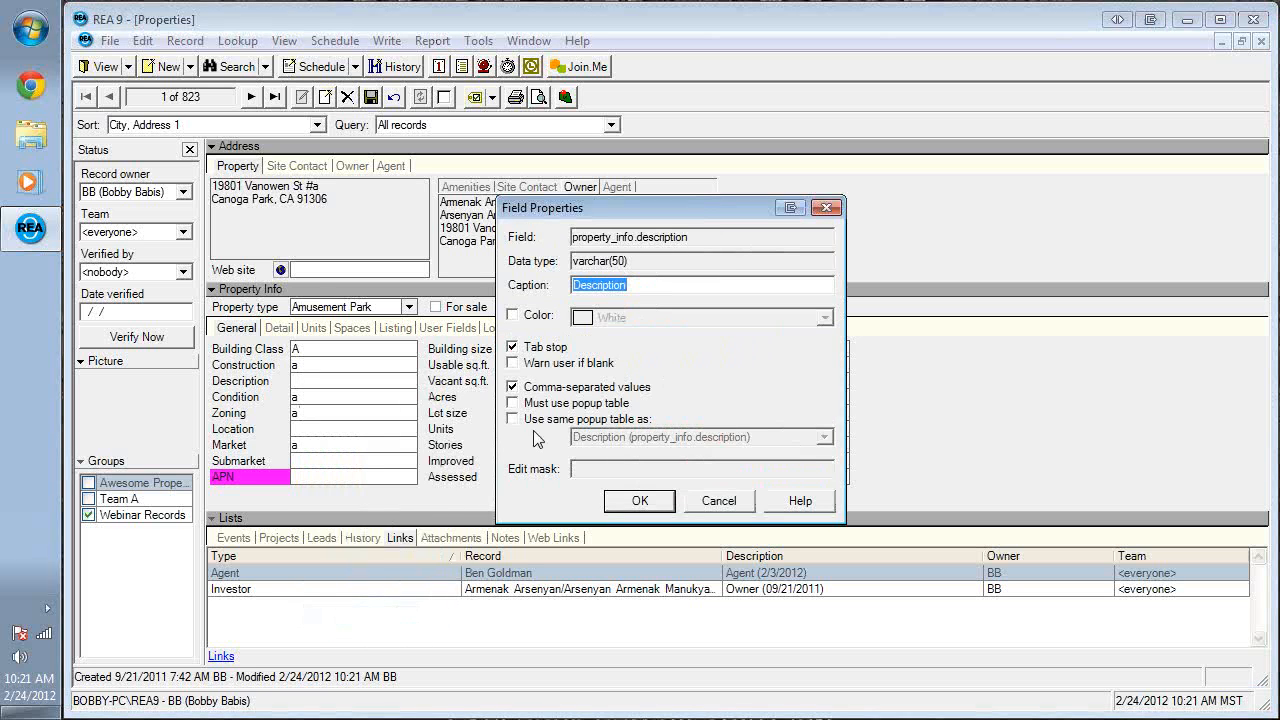
{"action": "left_click", "coordinate": [640, 501]}
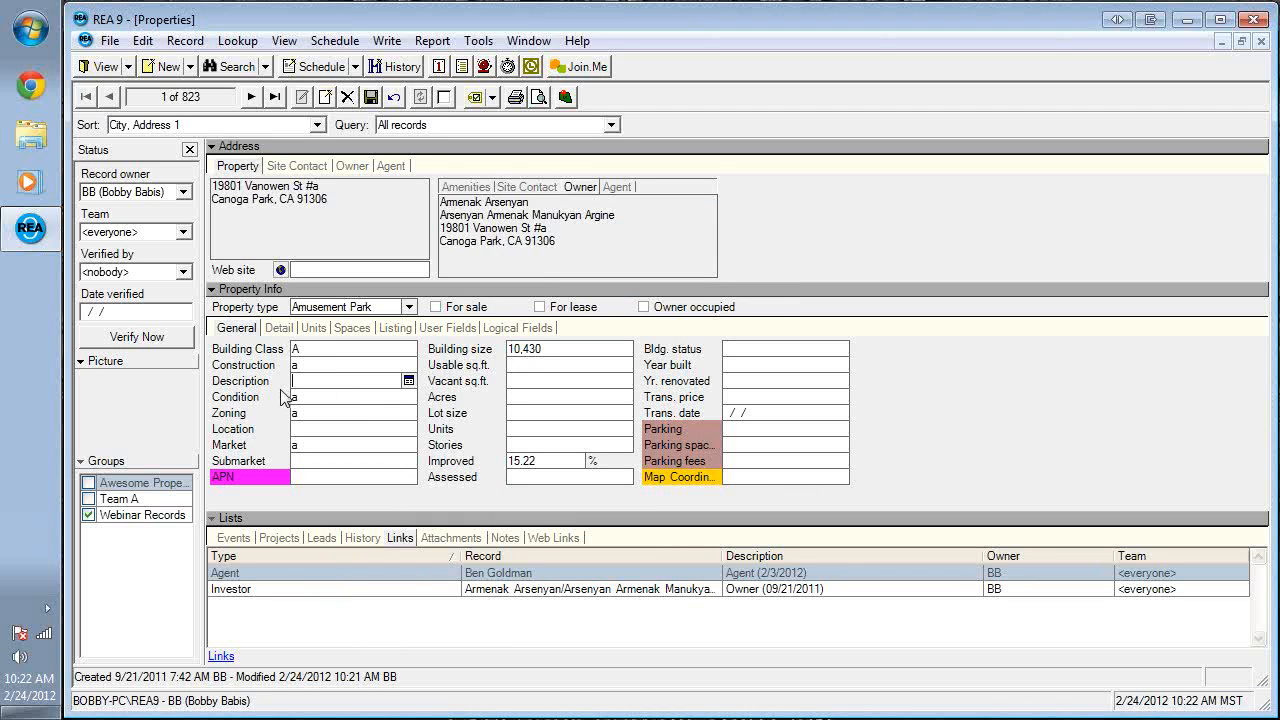
Replace the Construction value with Play Dough from the field's popup table.
{"action": "left_click", "coordinate": [337, 366]}
{"action": "key", "text": "BackSpace"}
{"action": "left_click", "coordinate": [408, 366]}
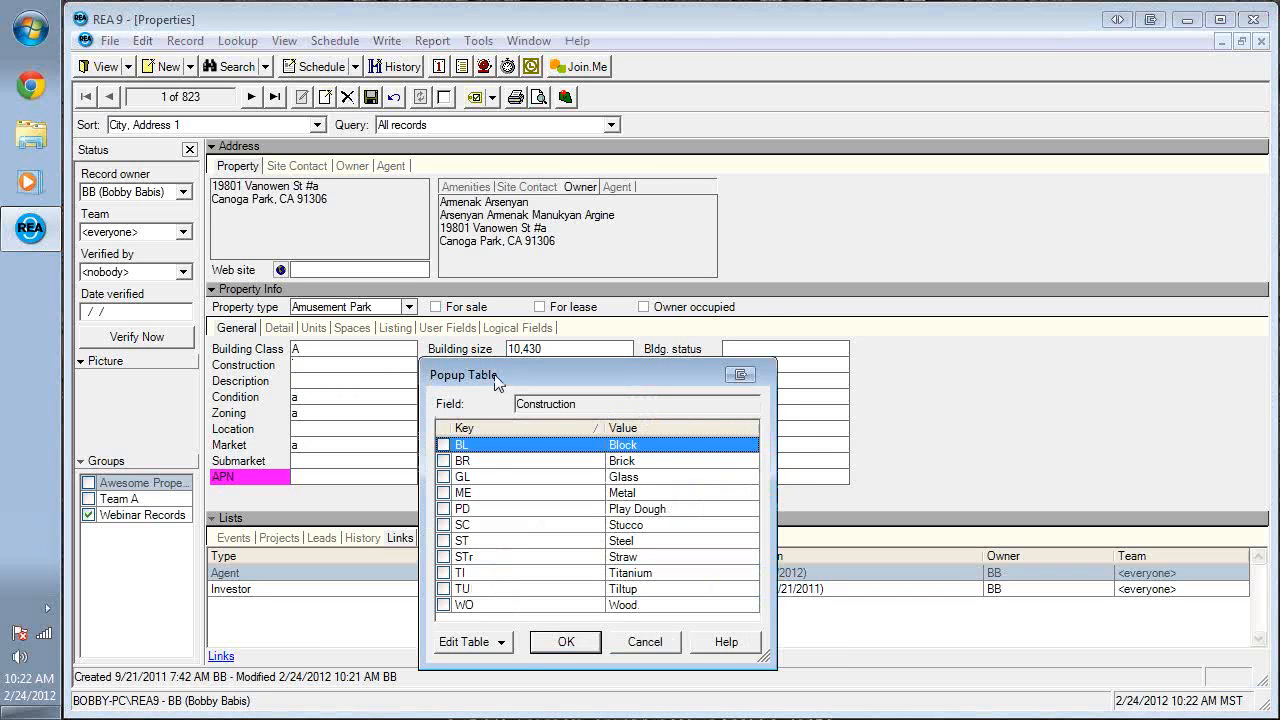
{"action": "left_click_drag", "start_coordinate": [497, 284], "coordinate": [498, 268]}
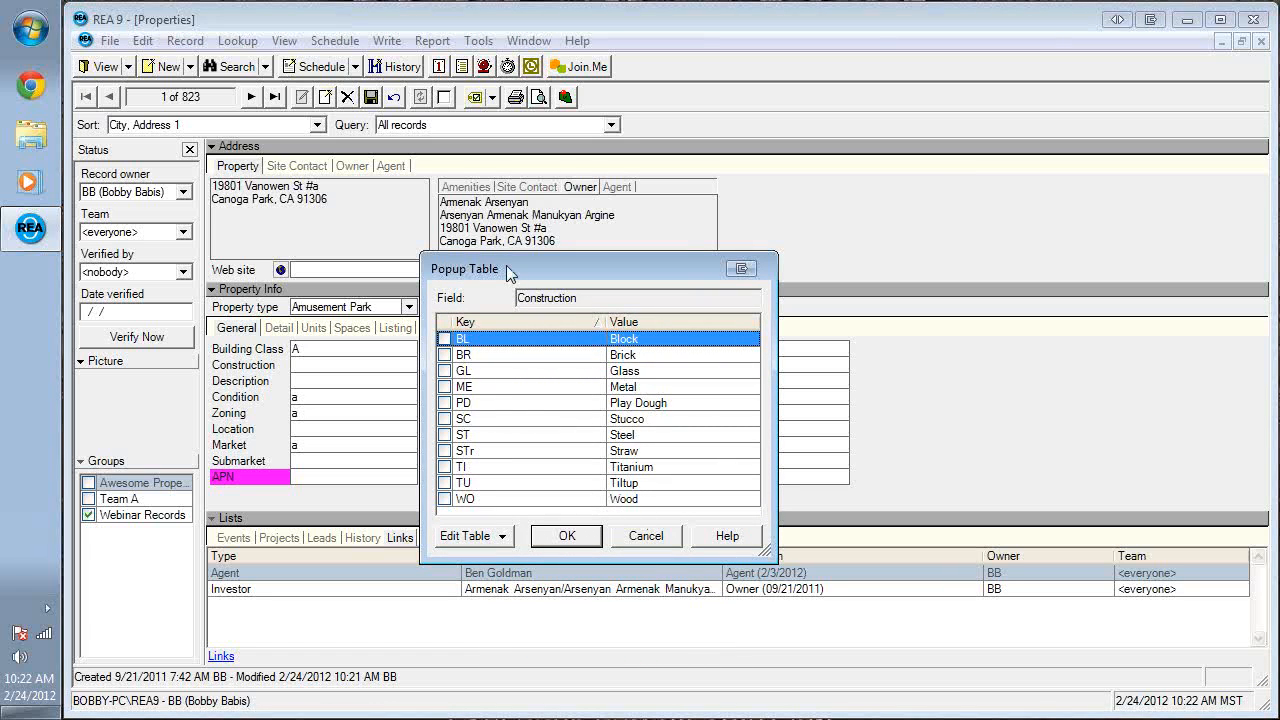
{"action": "left_click", "coordinate": [446, 410]}
{"action": "left_click", "coordinate": [557, 537]}
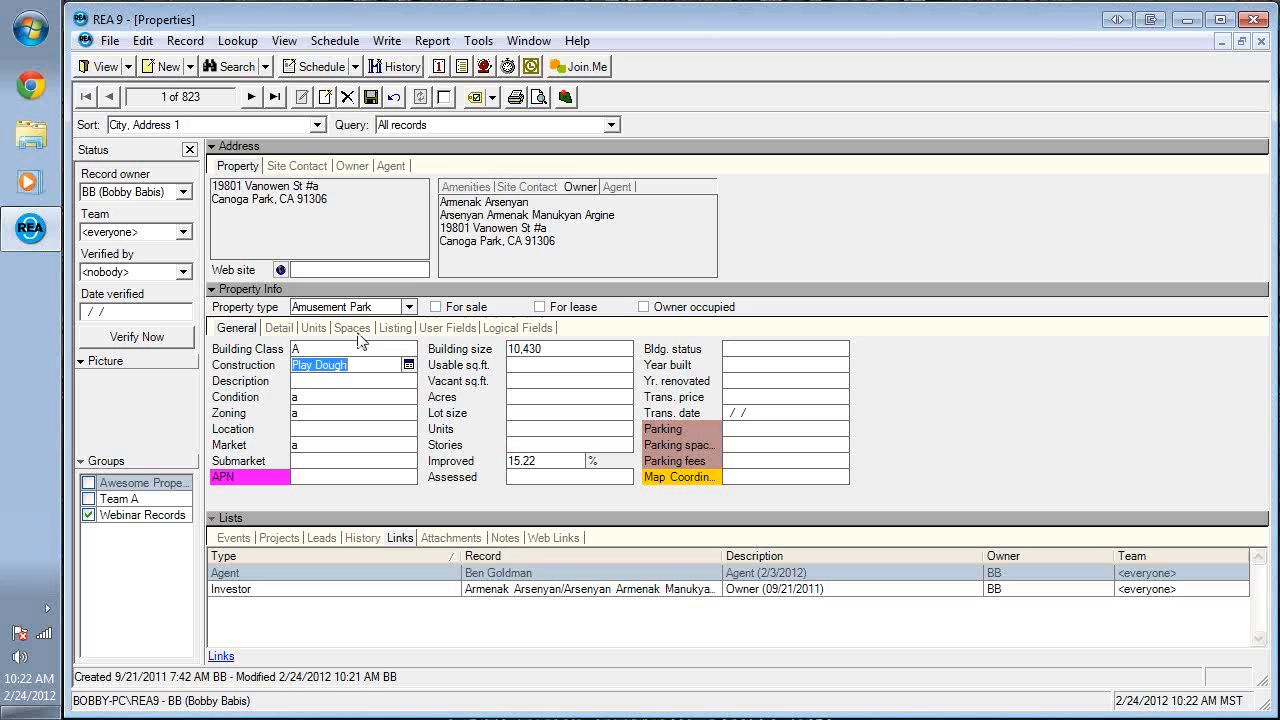
Add Titanium from the popup table as a second Construction value.
{"action": "left_click", "coordinate": [408, 366]}
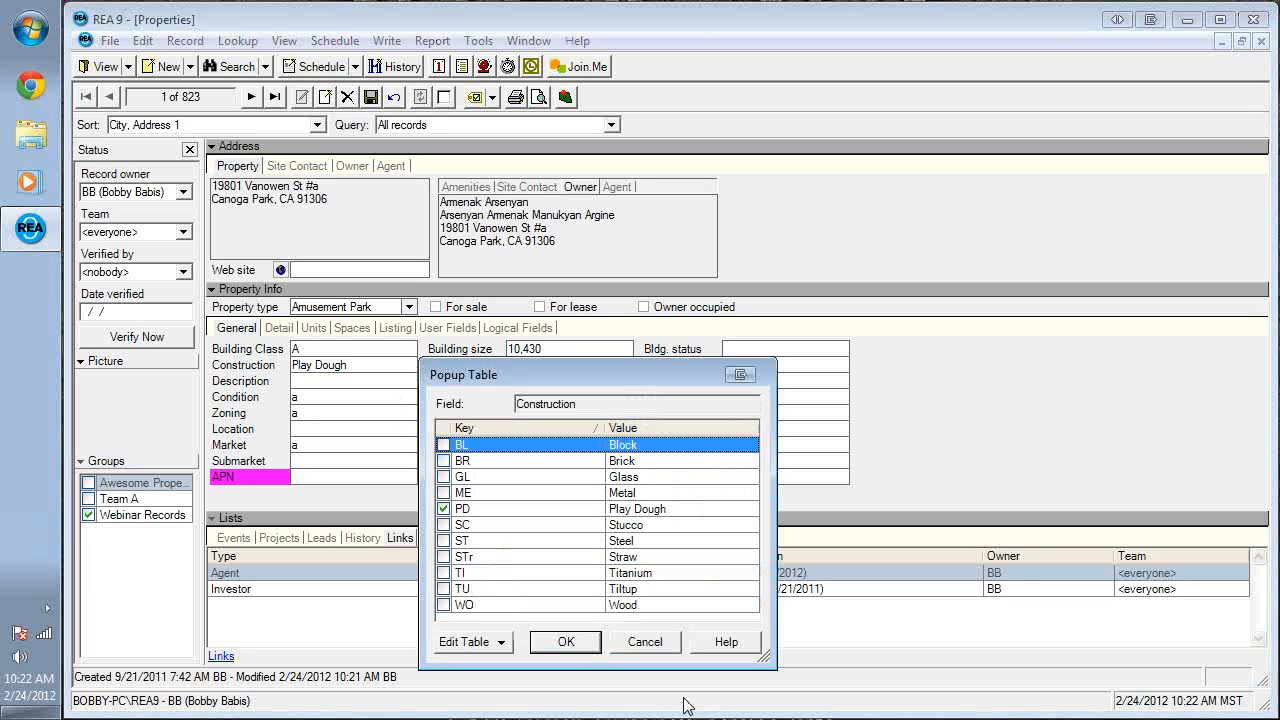
{"action": "left_click", "coordinate": [443, 572]}
{"action": "left_click", "coordinate": [555, 643]}
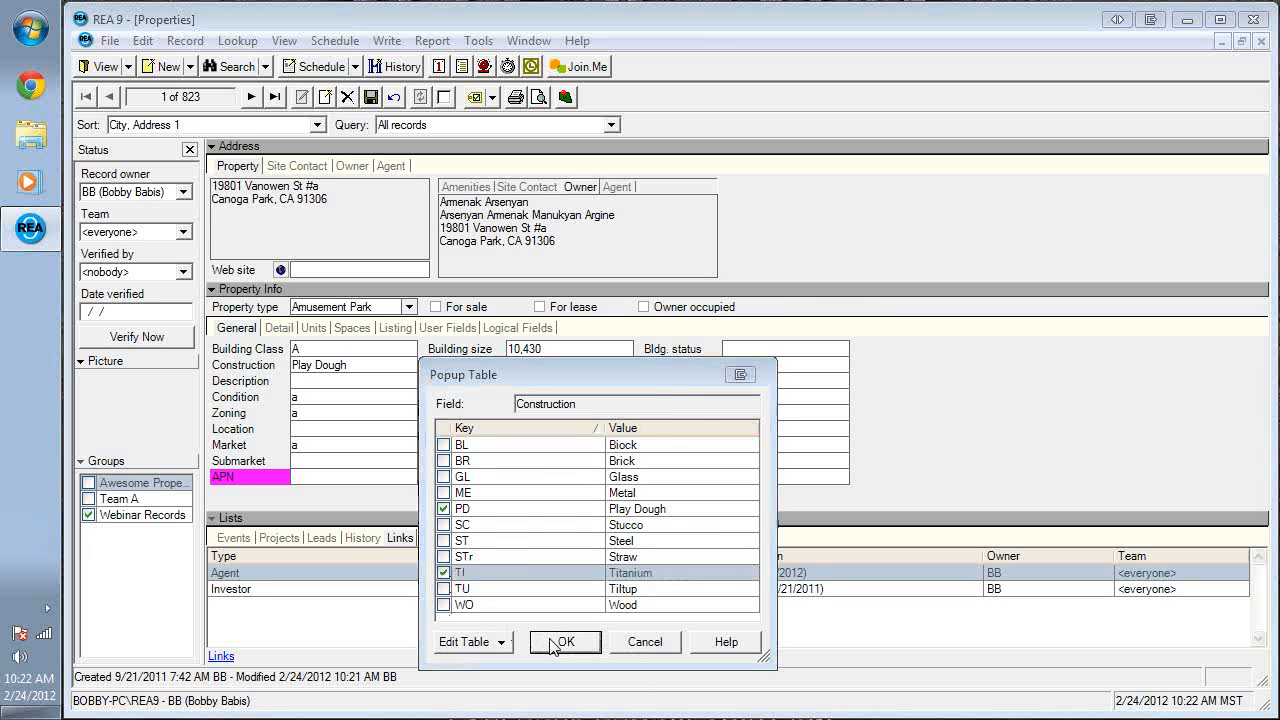
Check the comma-separated values option in the Construction field's properties and close the dialog.
{"action": "right_click", "coordinate": [305, 373]}
{"action": "left_click", "coordinate": [395, 616]}
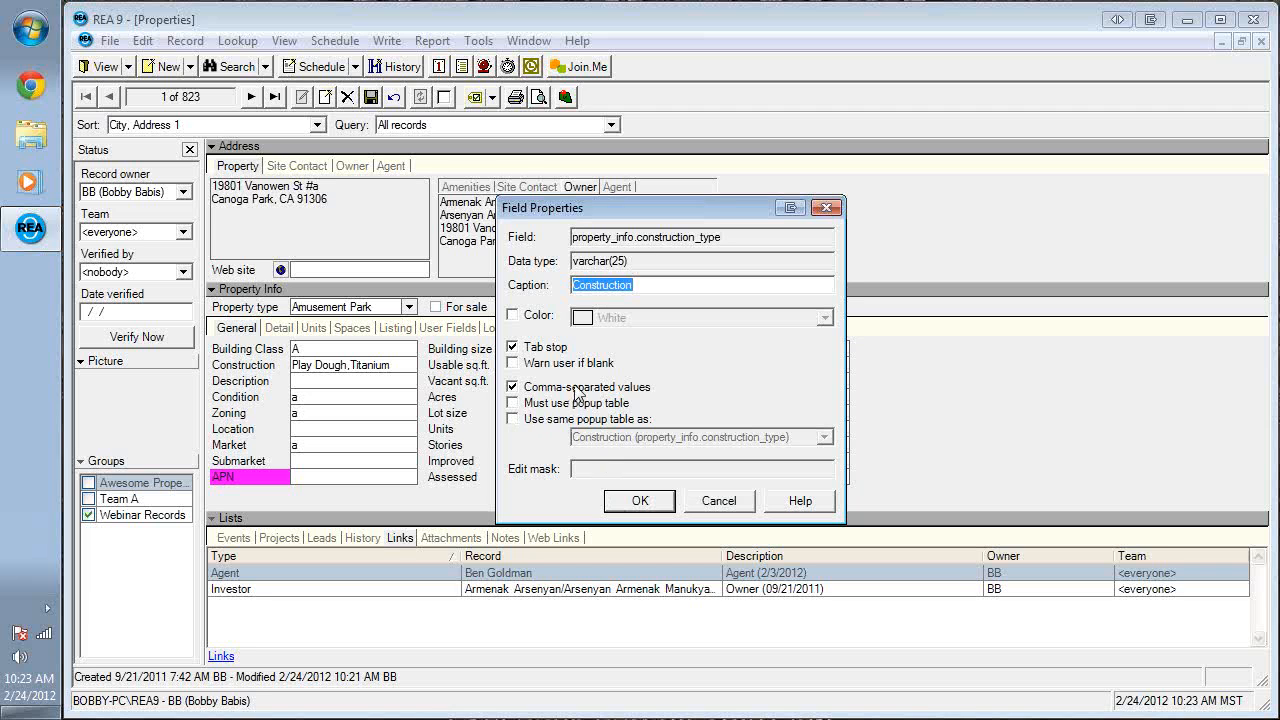
{"action": "left_click", "coordinate": [640, 500]}
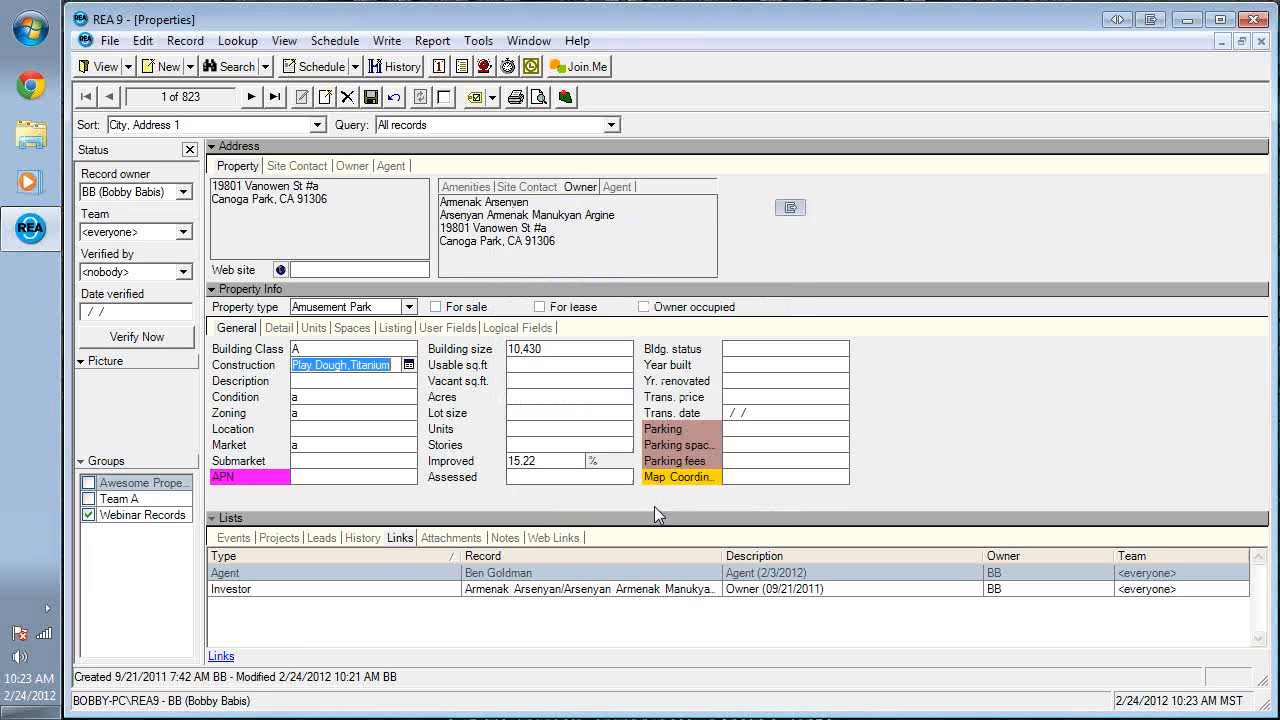
{"action": "left_click", "coordinate": [330, 445]}
{"action": "left_click", "coordinate": [331, 428]}
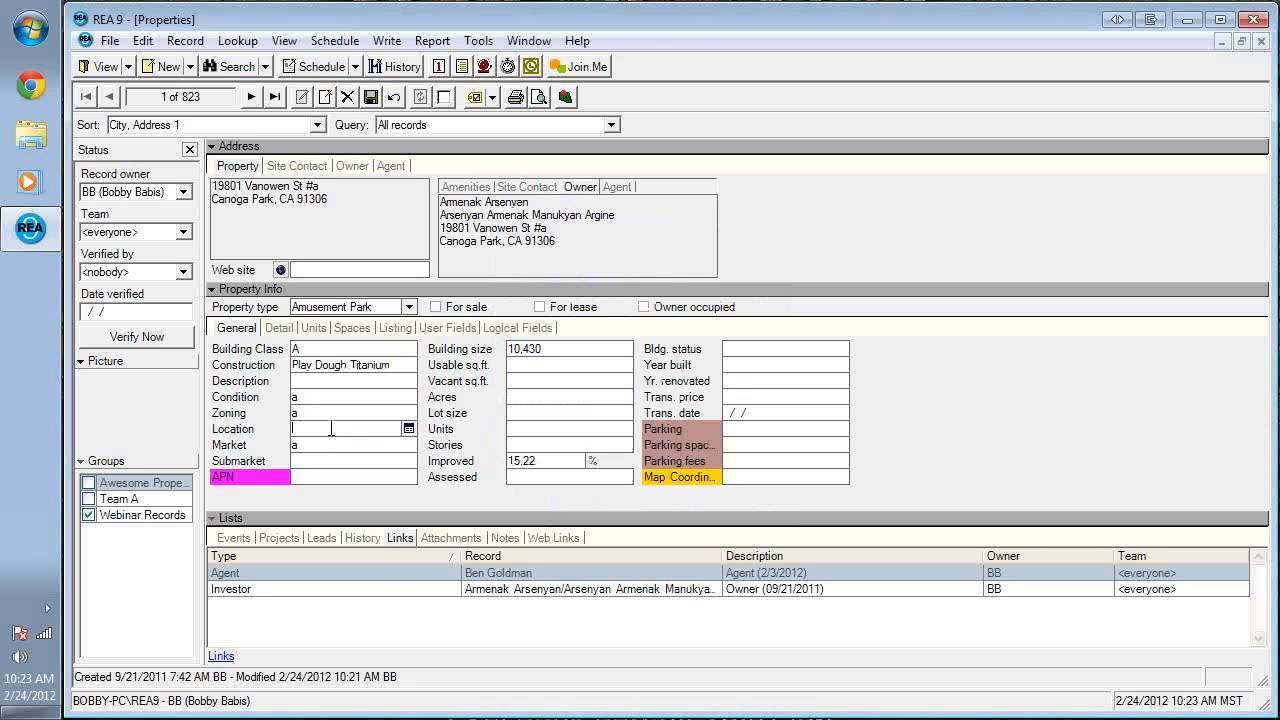
{"action": "left_click", "coordinate": [408, 428]}
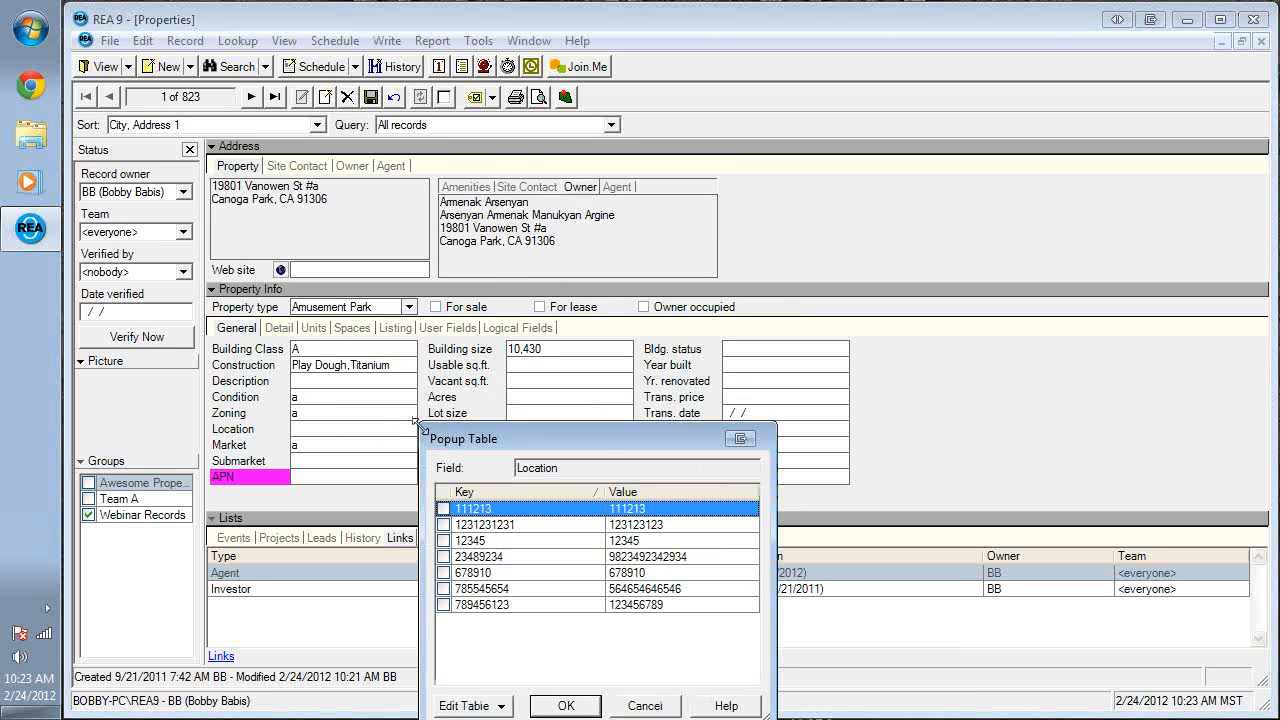
{"action": "left_click_drag", "start_coordinate": [507, 443], "coordinate": [573, 224]}
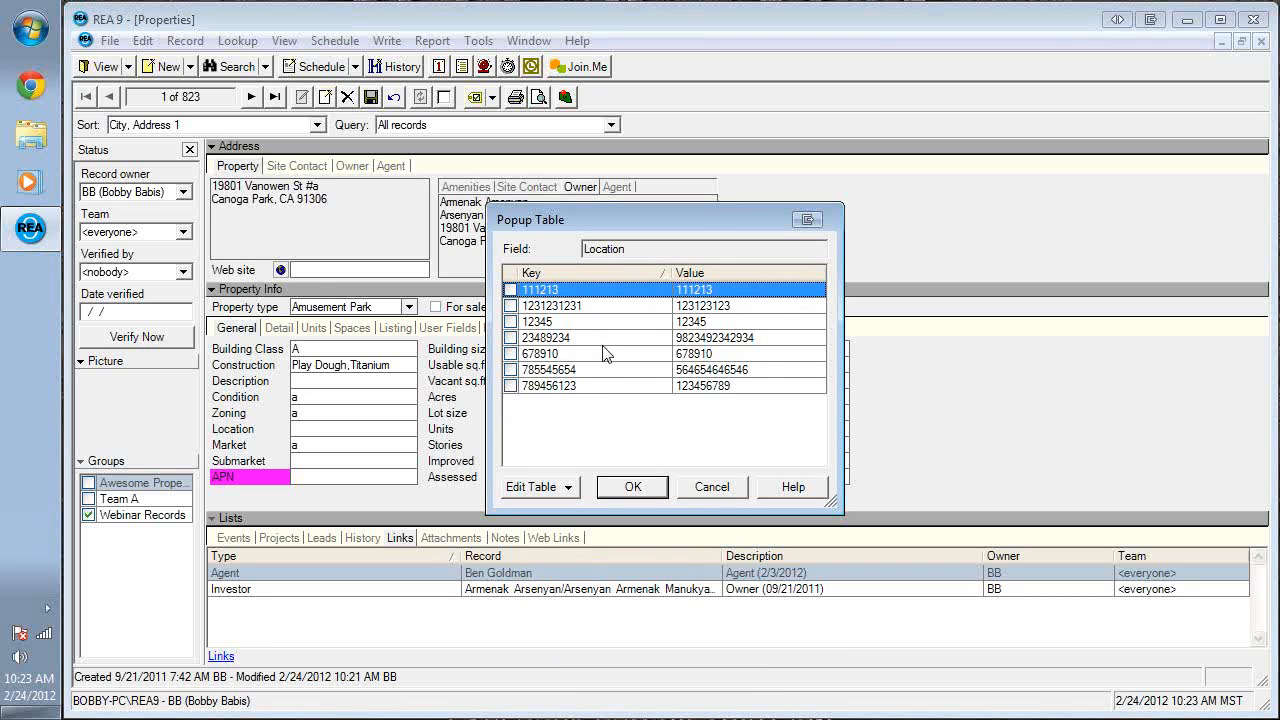
{"action": "left_click", "coordinate": [510, 337]}
{"action": "left_click", "coordinate": [510, 353]}
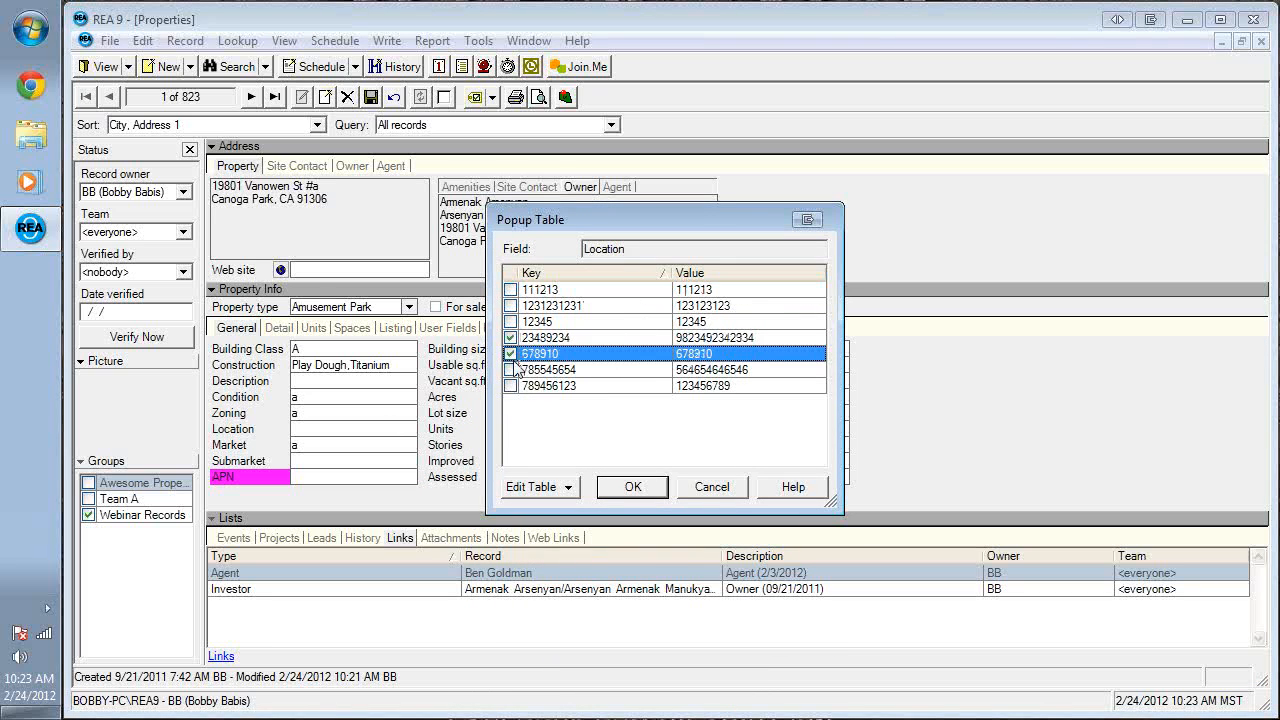
{"action": "left_click", "coordinate": [514, 372]}
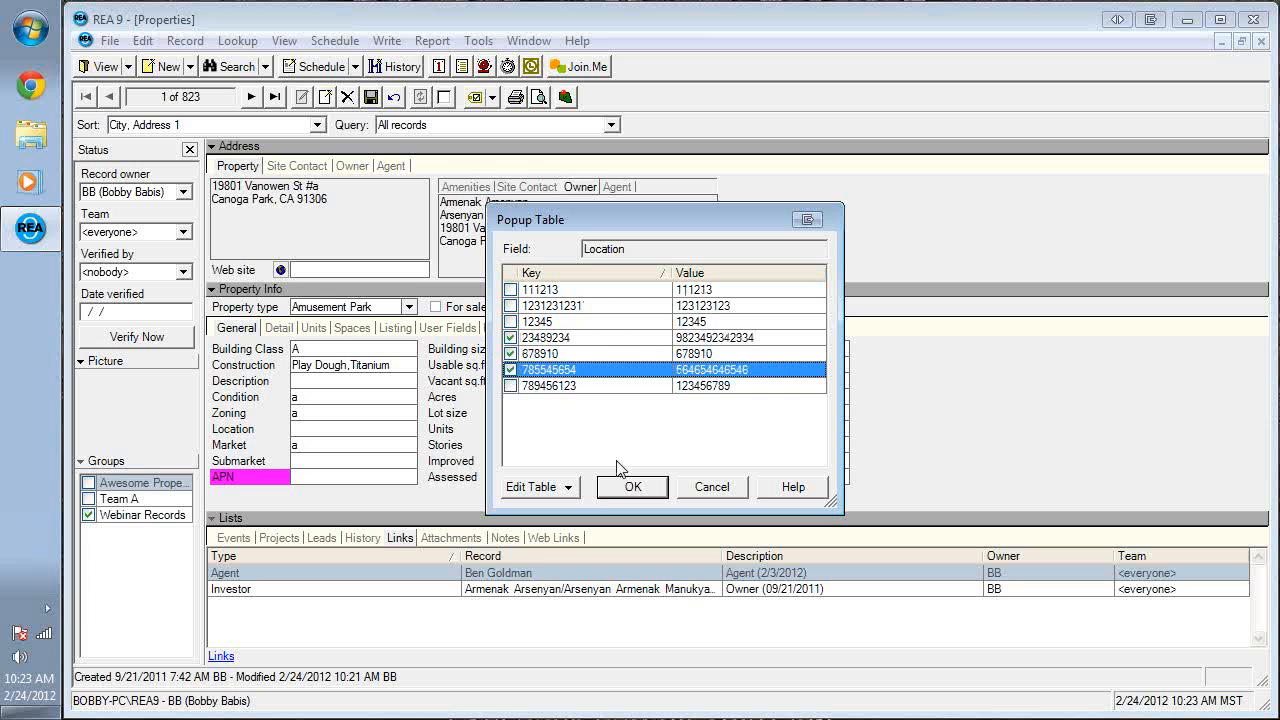
{"action": "left_click", "coordinate": [620, 487]}
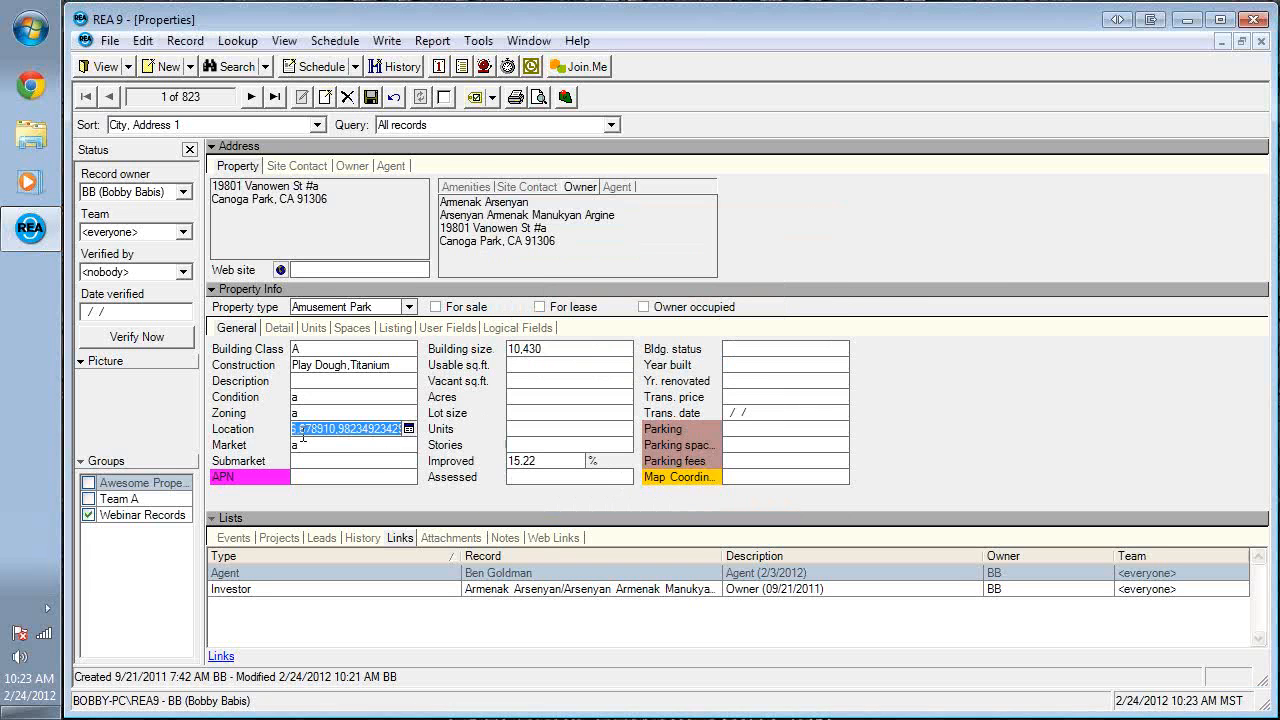
Turn off comma-separated values in the Location field's properties.
{"action": "right_click", "coordinate": [244, 431]}
{"action": "left_click", "coordinate": [303, 517]}
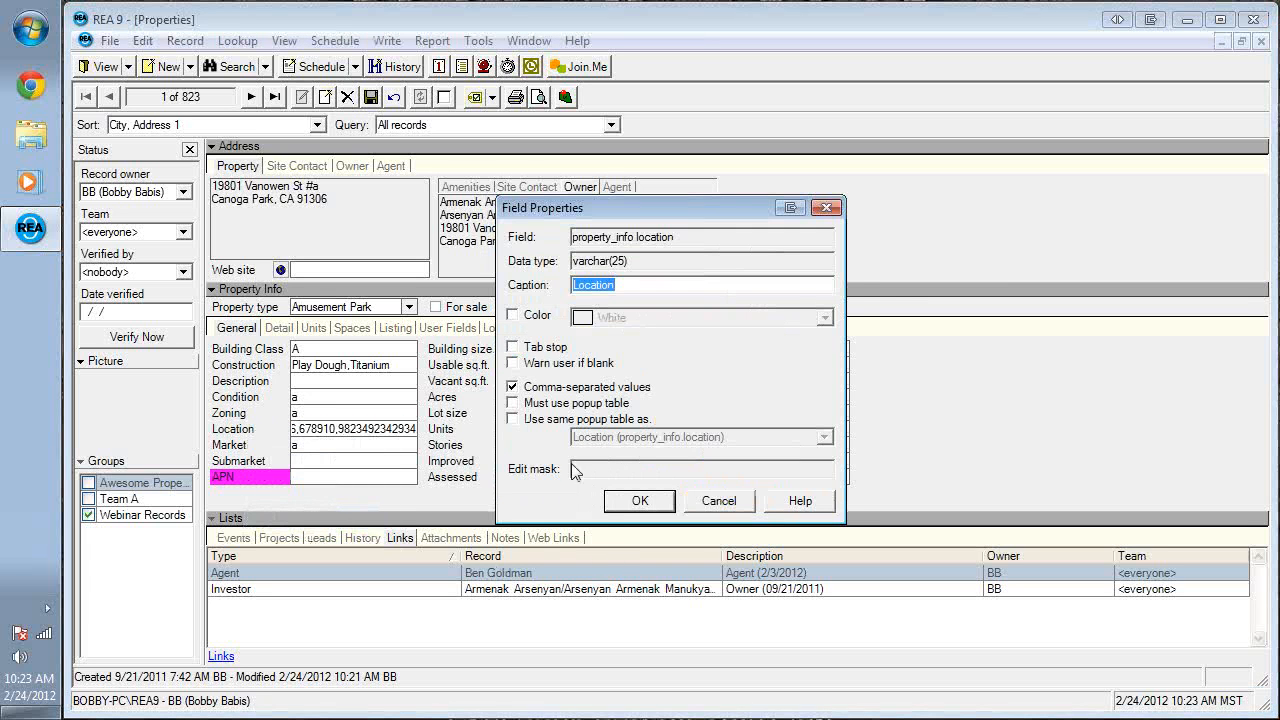
{"action": "left_click", "coordinate": [640, 500]}
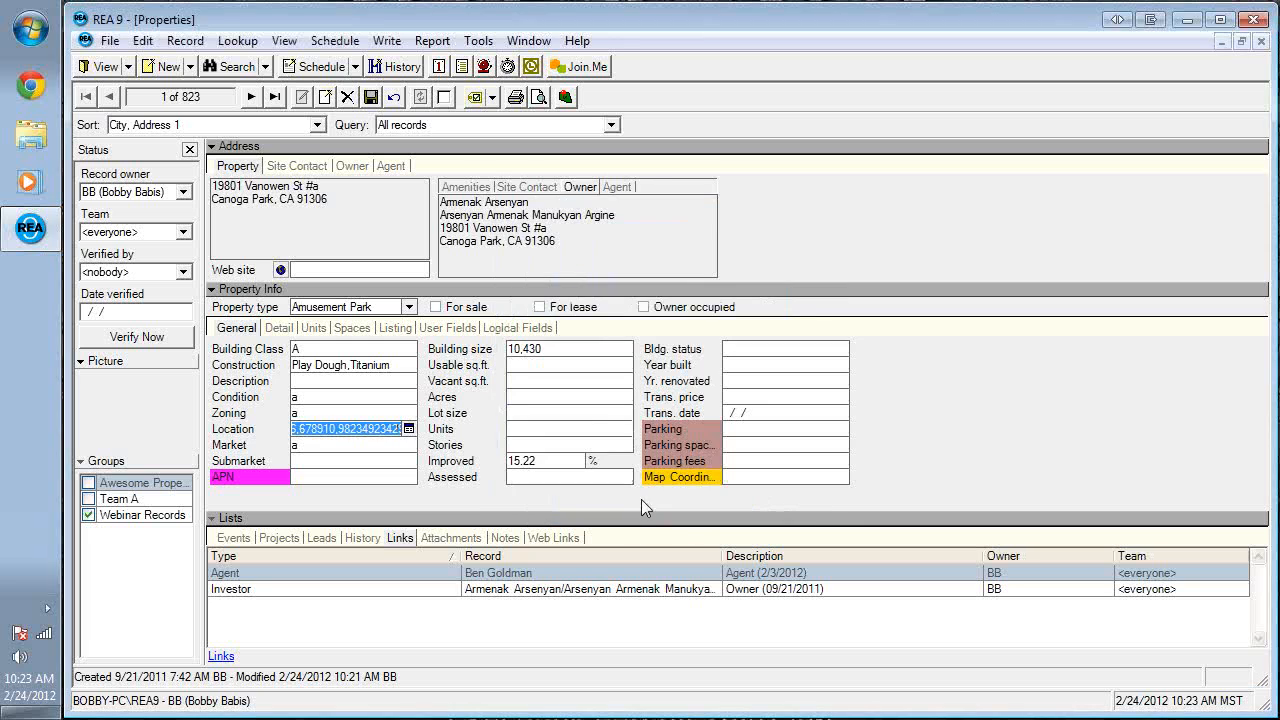
Replace the Location value with the single popup table entry 123123123.
{"action": "left_click", "coordinate": [408, 428]}
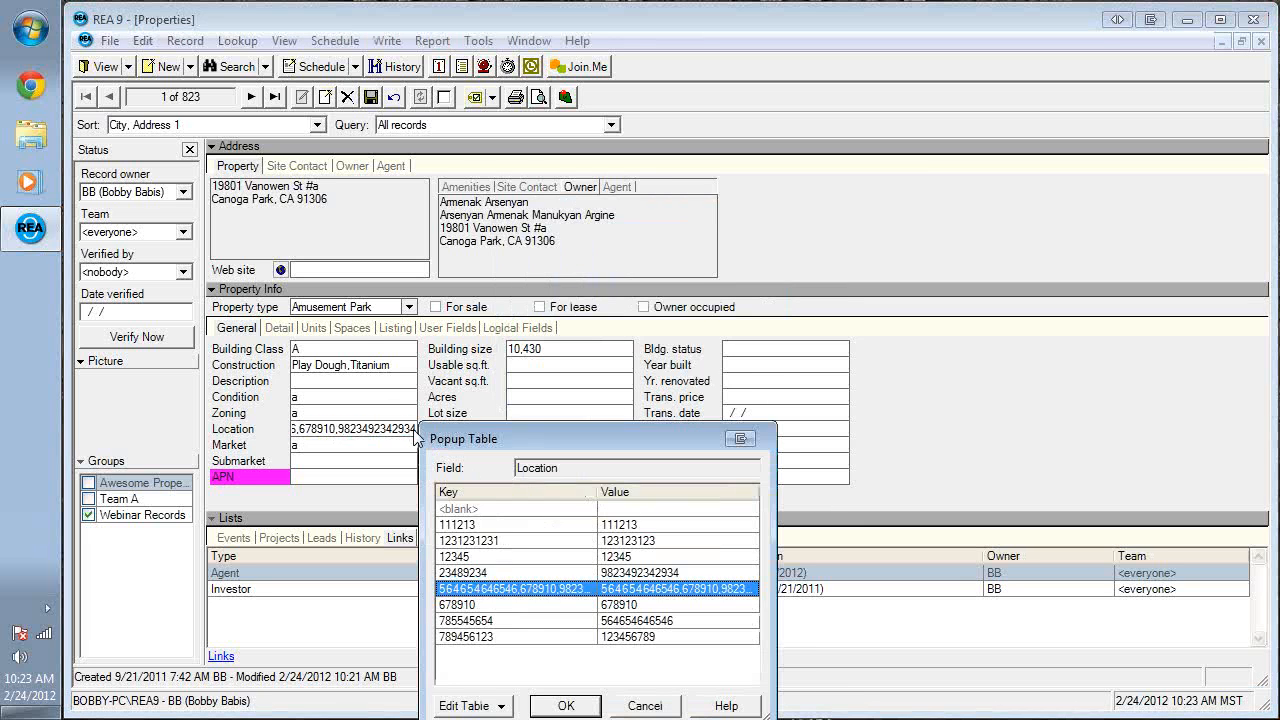
{"action": "left_click_drag", "start_coordinate": [498, 443], "coordinate": [570, 205]}
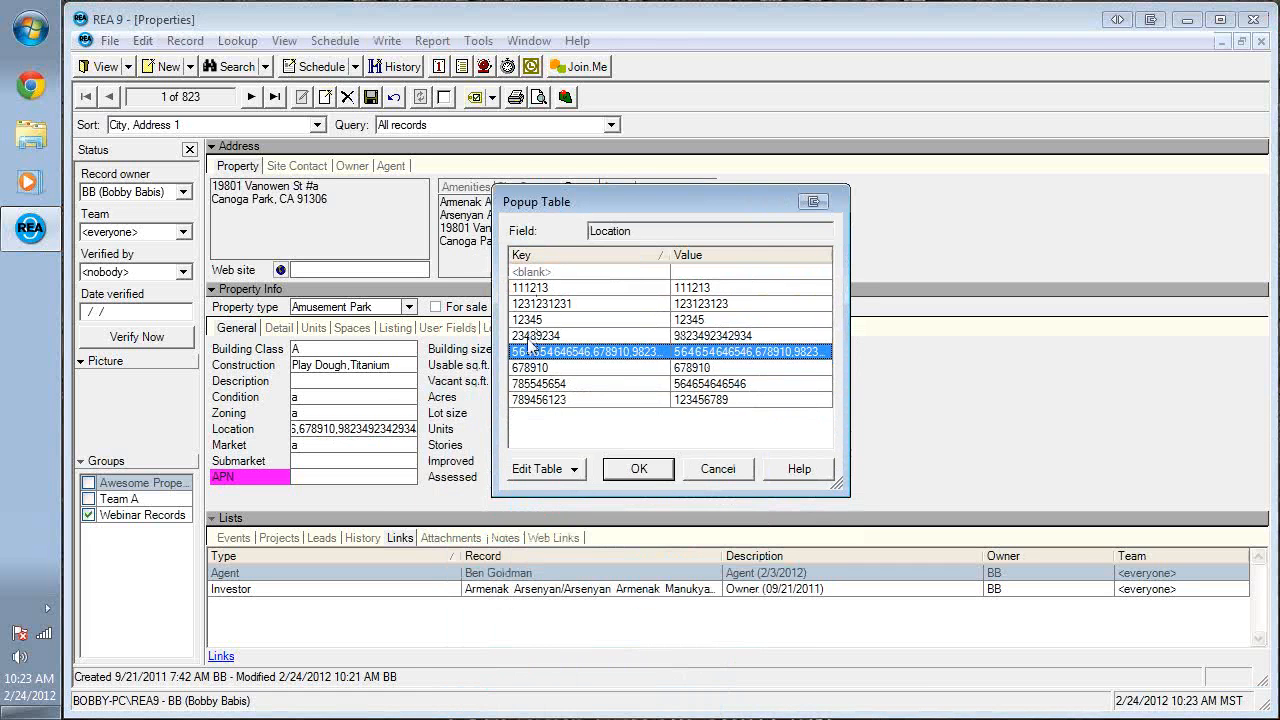
{"action": "left_click", "coordinate": [605, 304]}
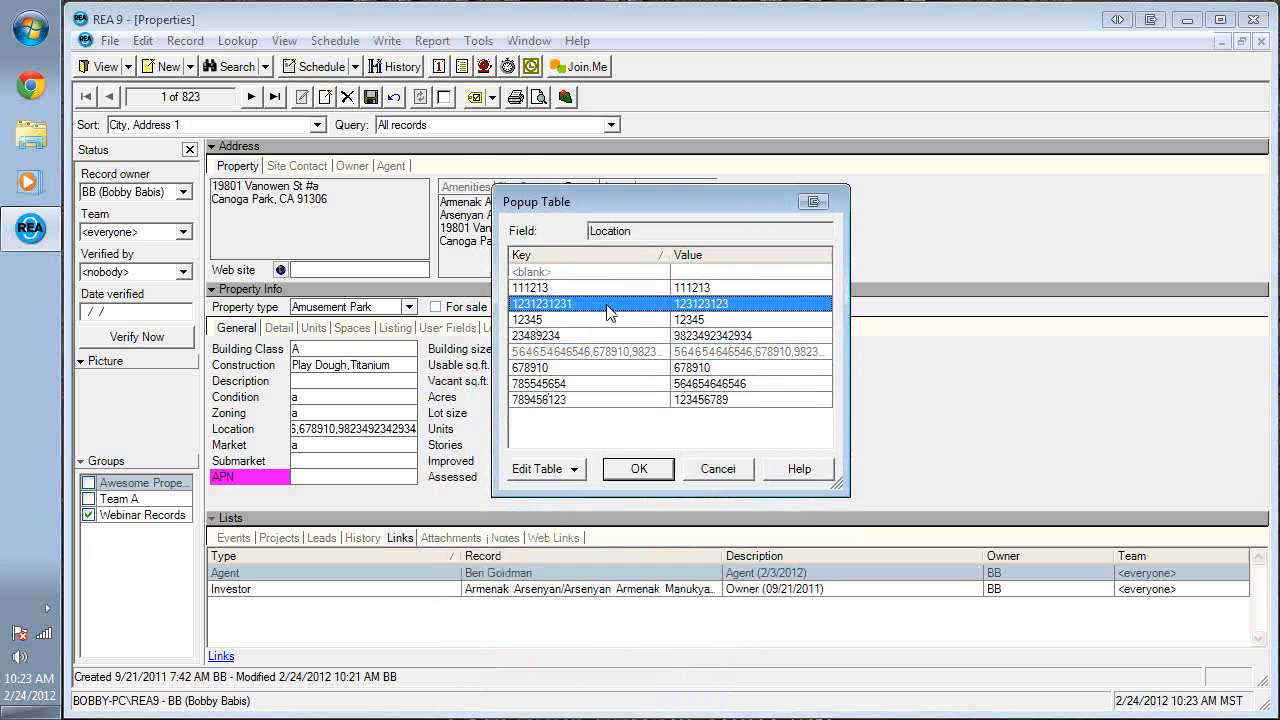
{"action": "left_click", "coordinate": [640, 470]}
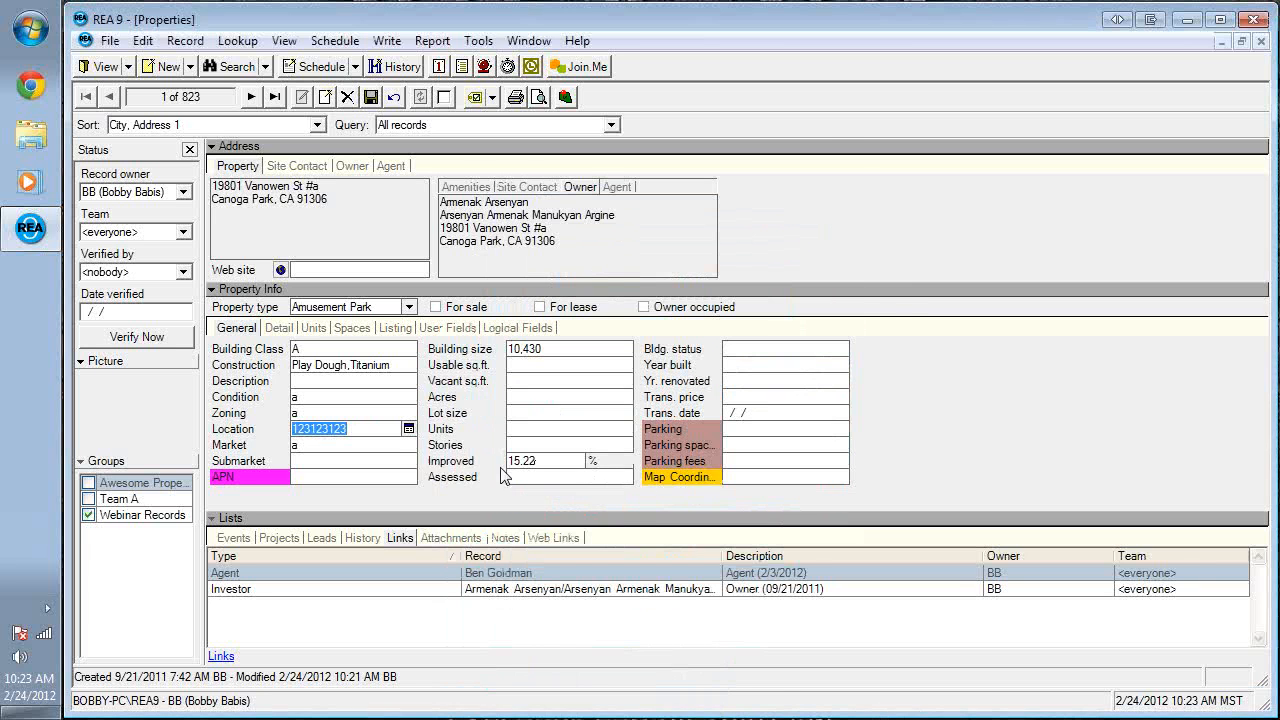
Check the comma-separated values option in the Location field's properties and cancel the dialog.
{"action": "right_click", "coordinate": [385, 430]}
{"action": "left_click", "coordinate": [447, 671]}
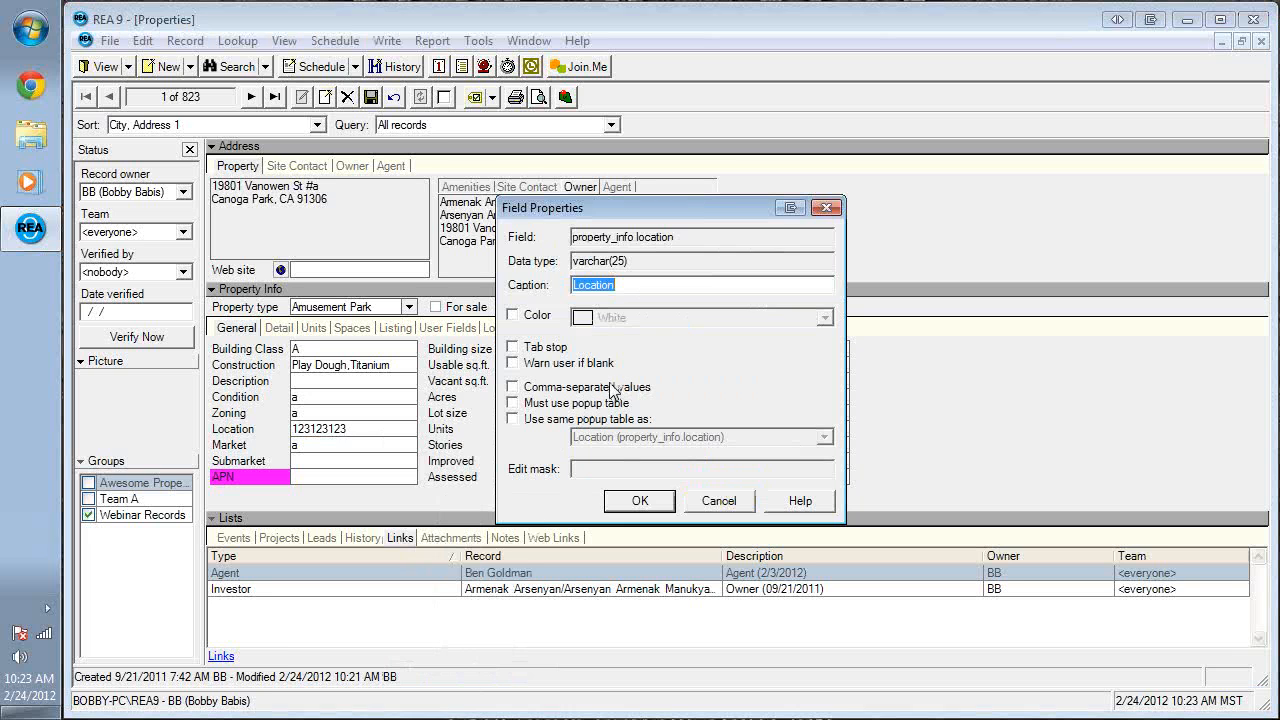
{"action": "left_click", "coordinate": [720, 501]}
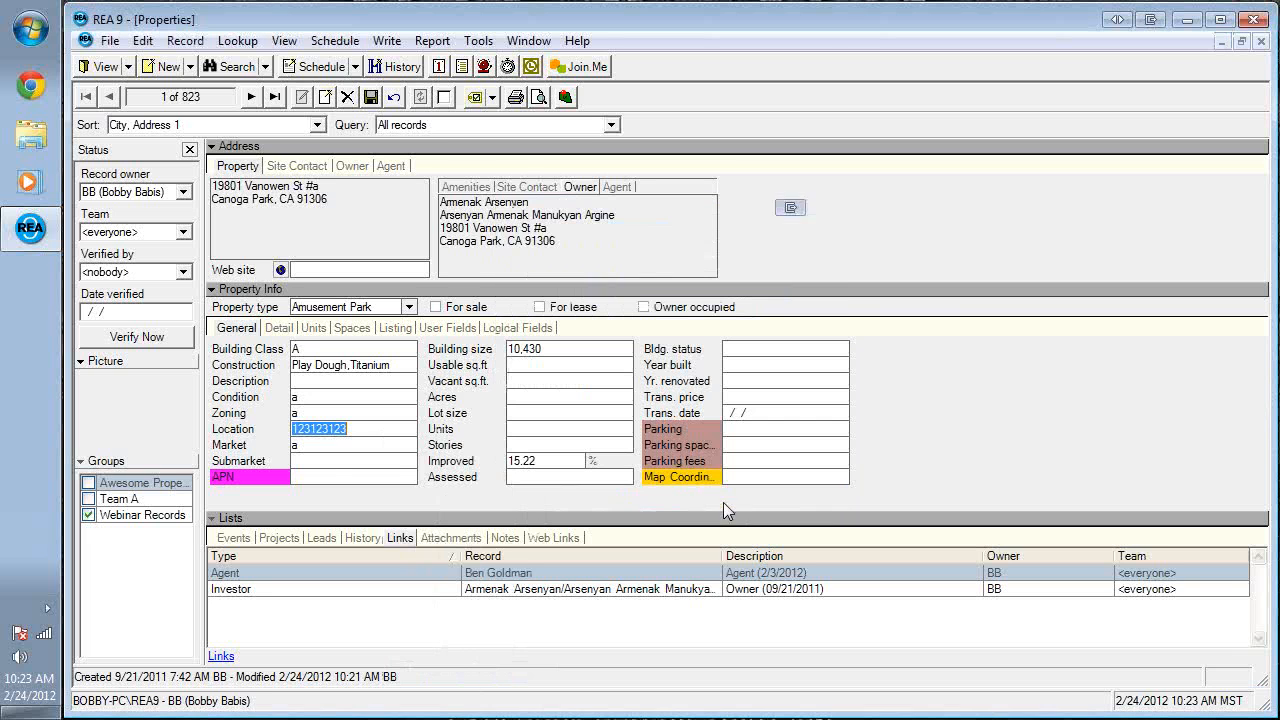
Require popup table values for the Construction field by enabling Must use popup table in its properties.
{"action": "right_click", "coordinate": [339, 377]}
{"action": "right_click", "coordinate": [340, 370]}
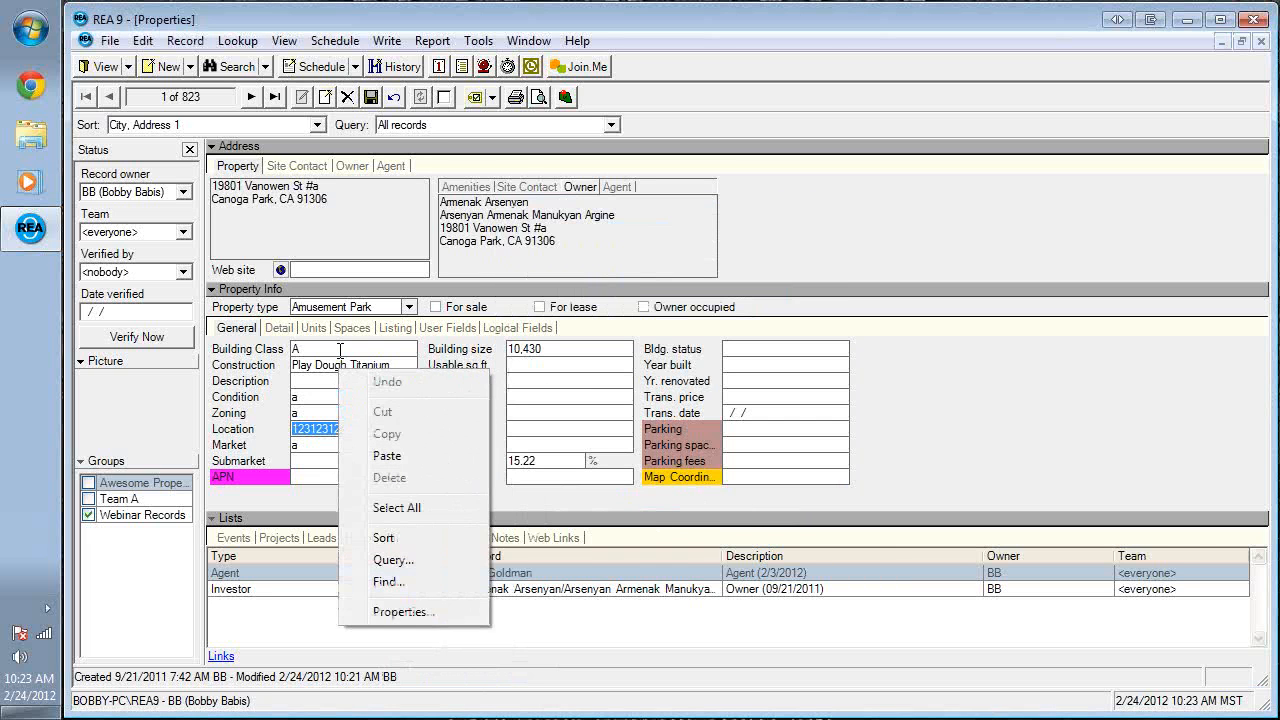
{"action": "left_click", "coordinate": [442, 611]}
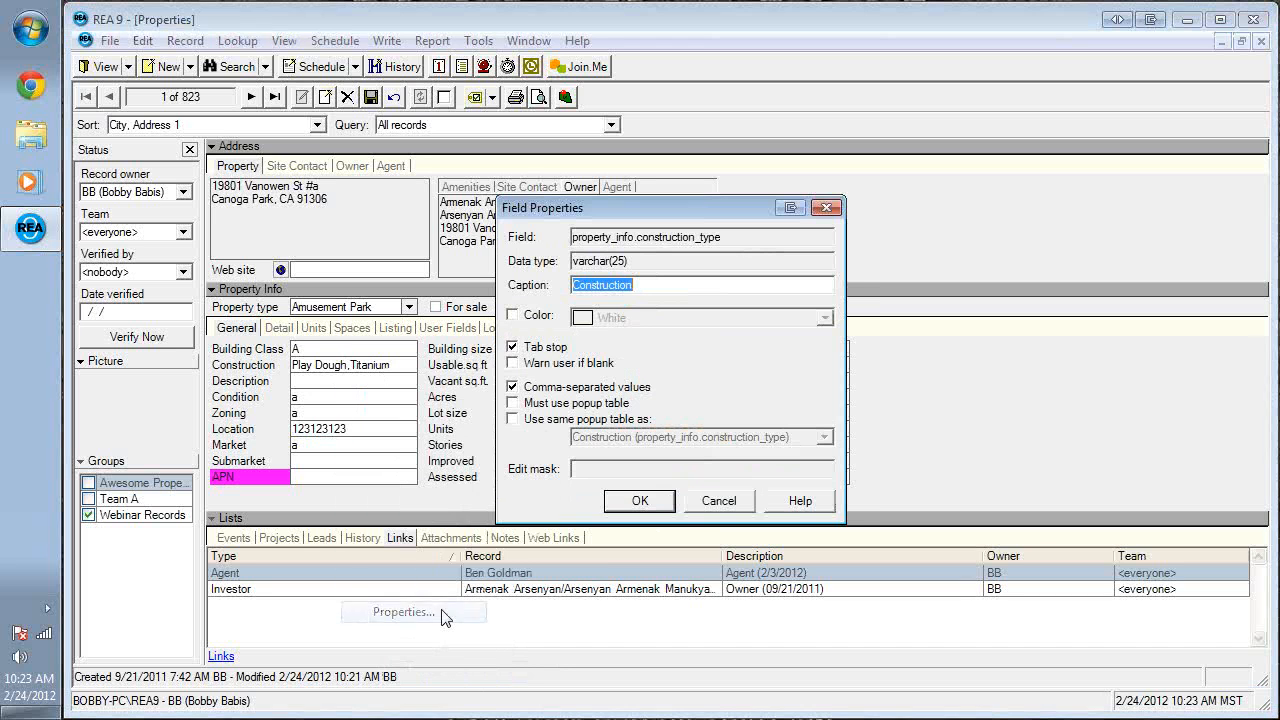
{"action": "left_click", "coordinate": [582, 405]}
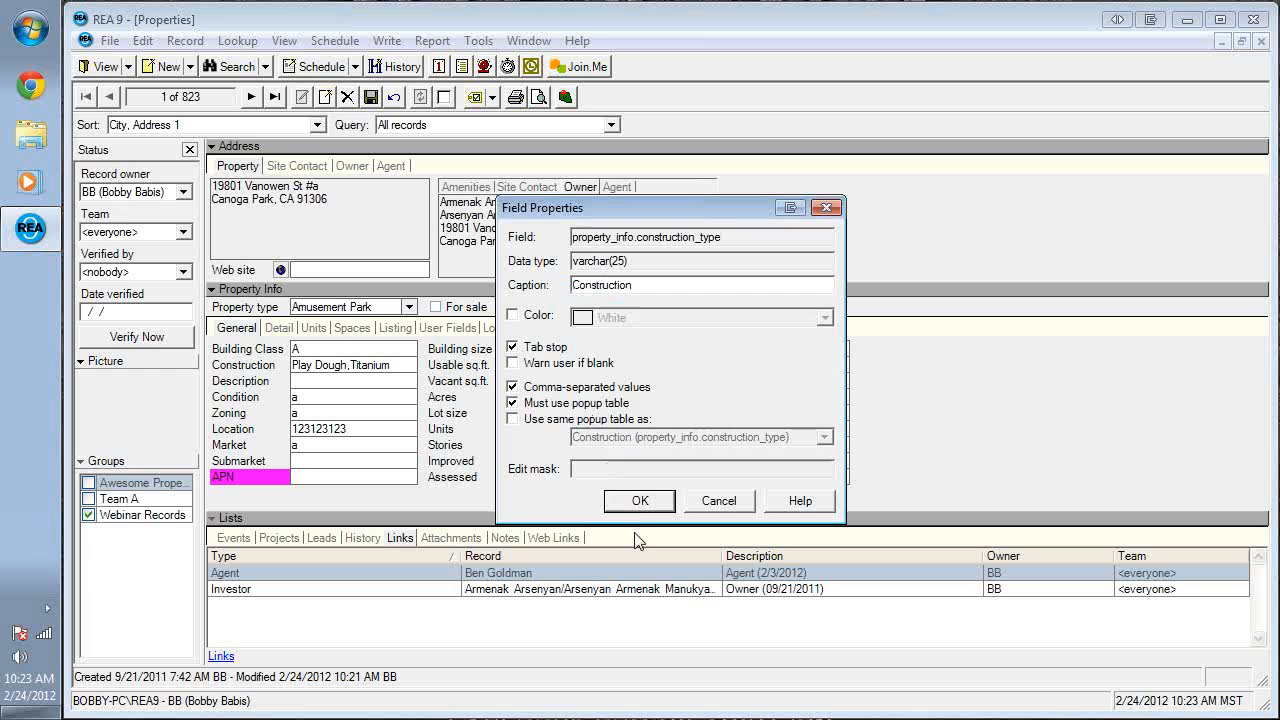
{"action": "left_click", "coordinate": [640, 501]}
Review the entries in the Construction field's popup table and cancel it.
{"action": "left_click", "coordinate": [385, 362]}
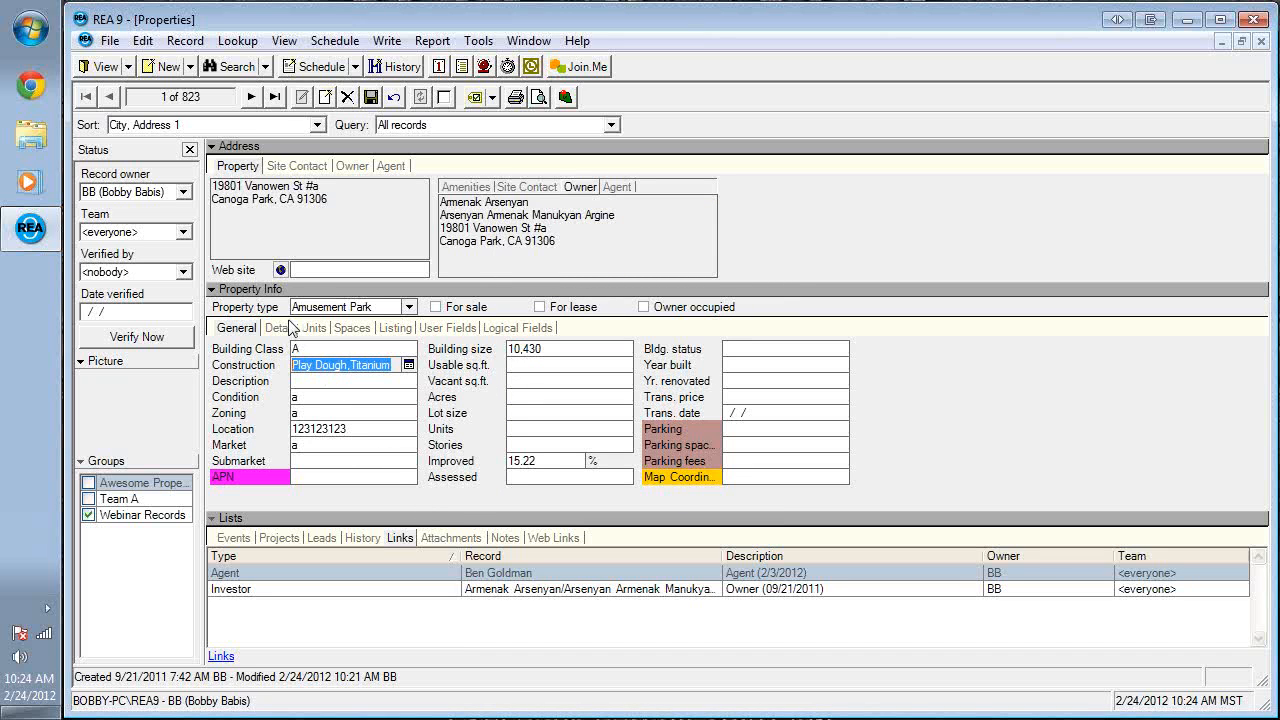
{"action": "left_click", "coordinate": [409, 366]}
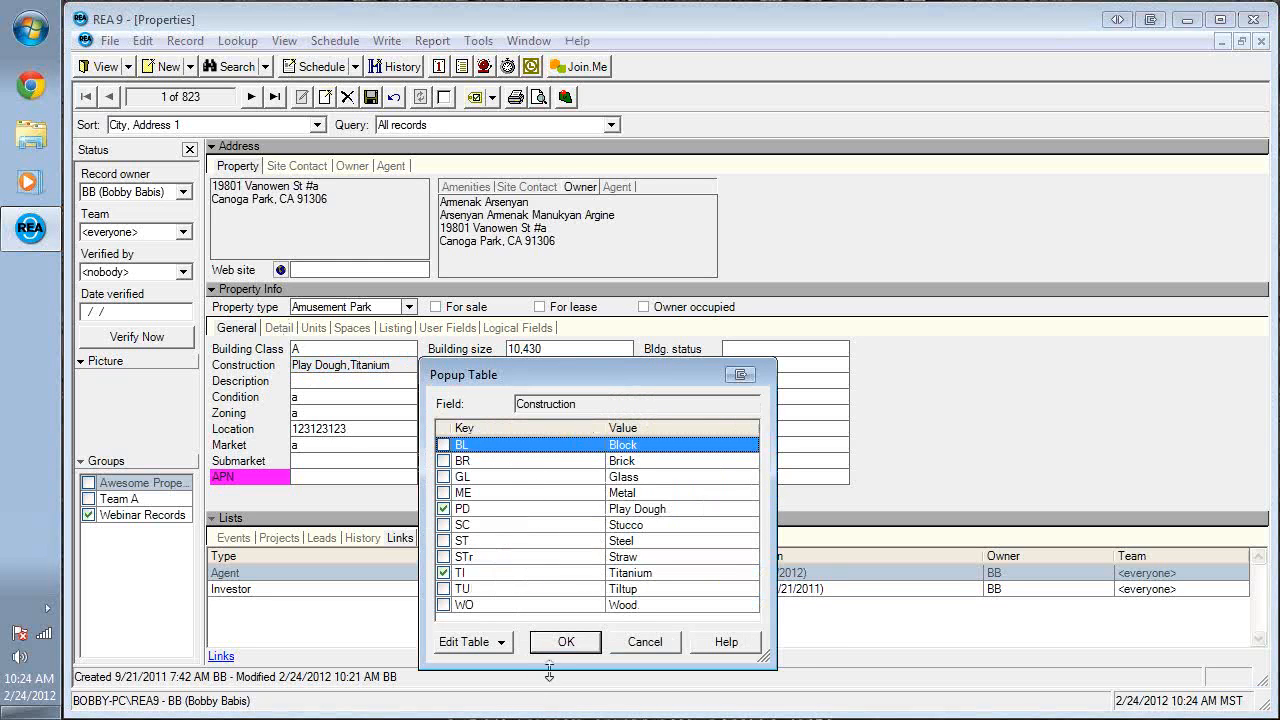
{"action": "left_click", "coordinate": [645, 642]}
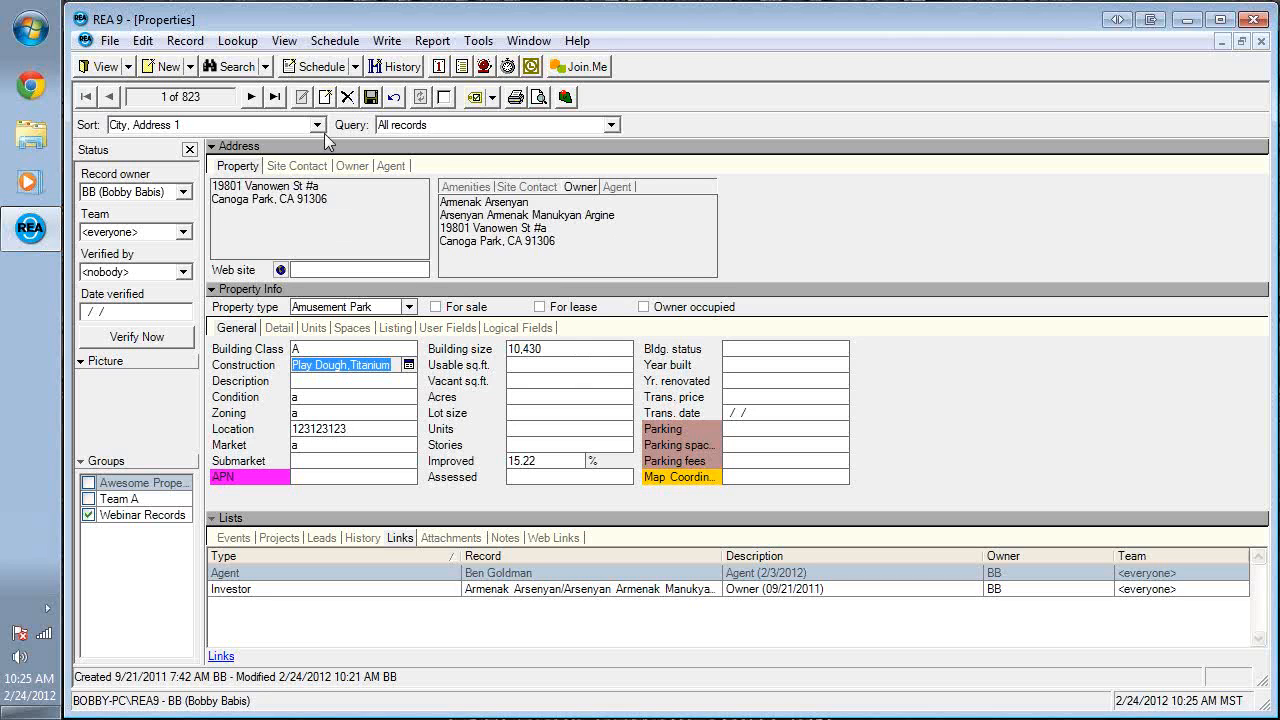
Open the Property List and add Address 2 and APN to its displayed fields.
{"action": "left_click", "coordinate": [284, 41]}
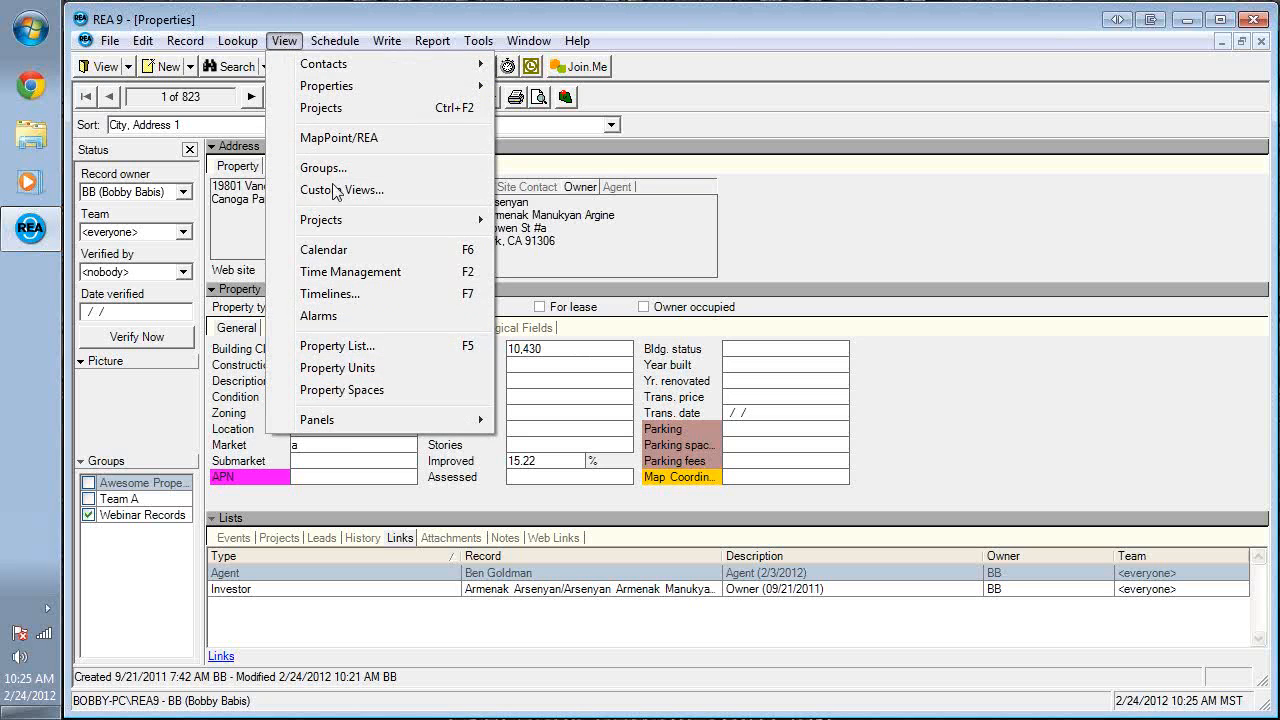
{"action": "left_click", "coordinate": [461, 349]}
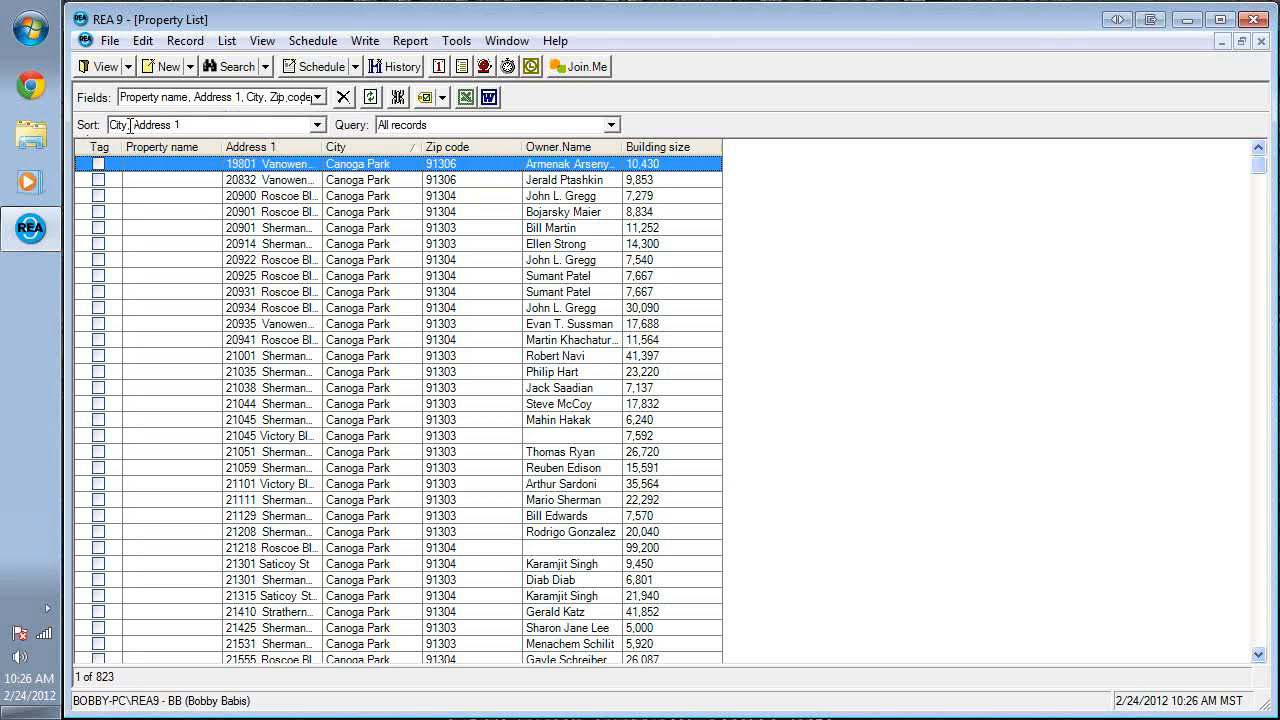
{"action": "left_click", "coordinate": [320, 98]}
{"action": "left_click", "coordinate": [302, 123]}
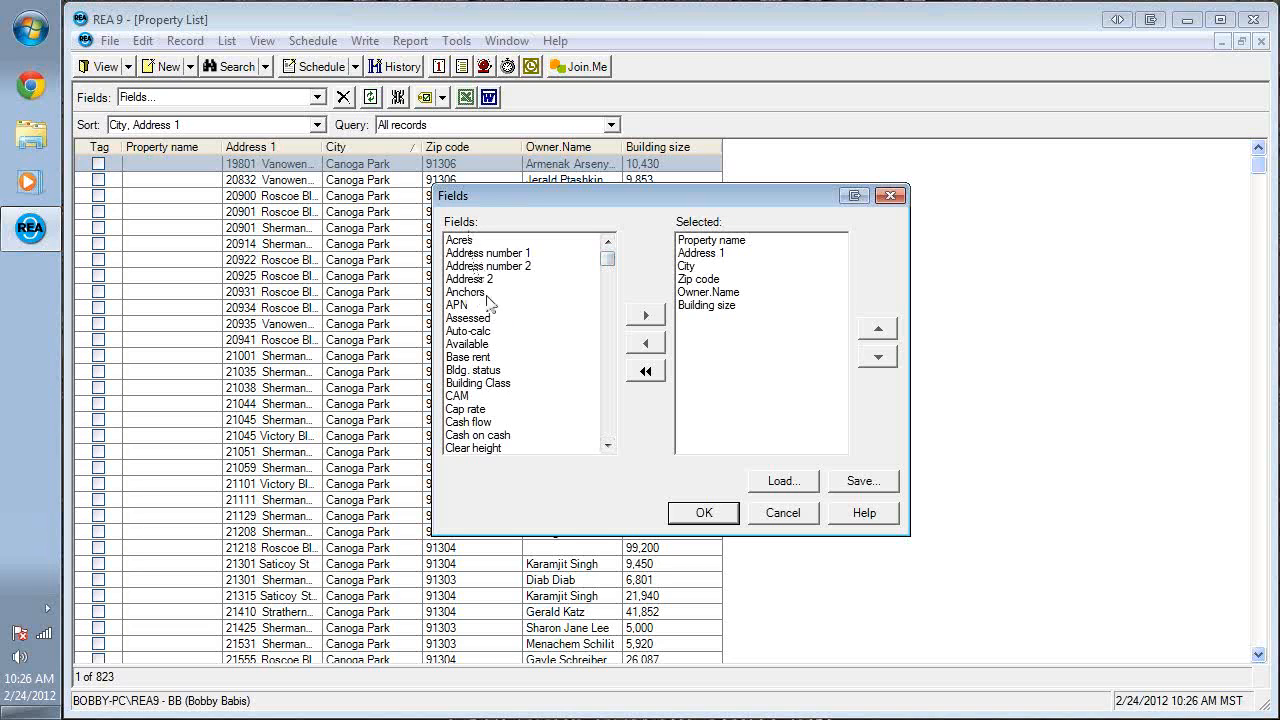
{"action": "left_click", "coordinate": [549, 357]}
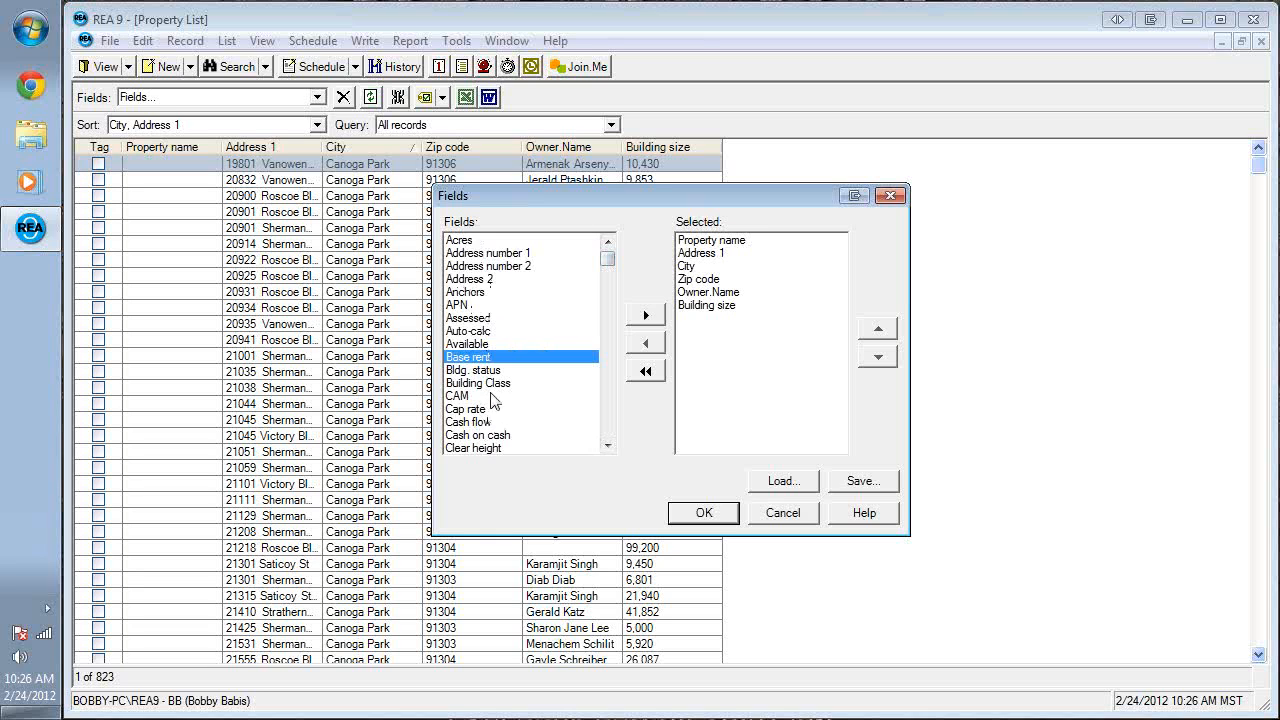
{"action": "double_click", "coordinate": [489, 280]}
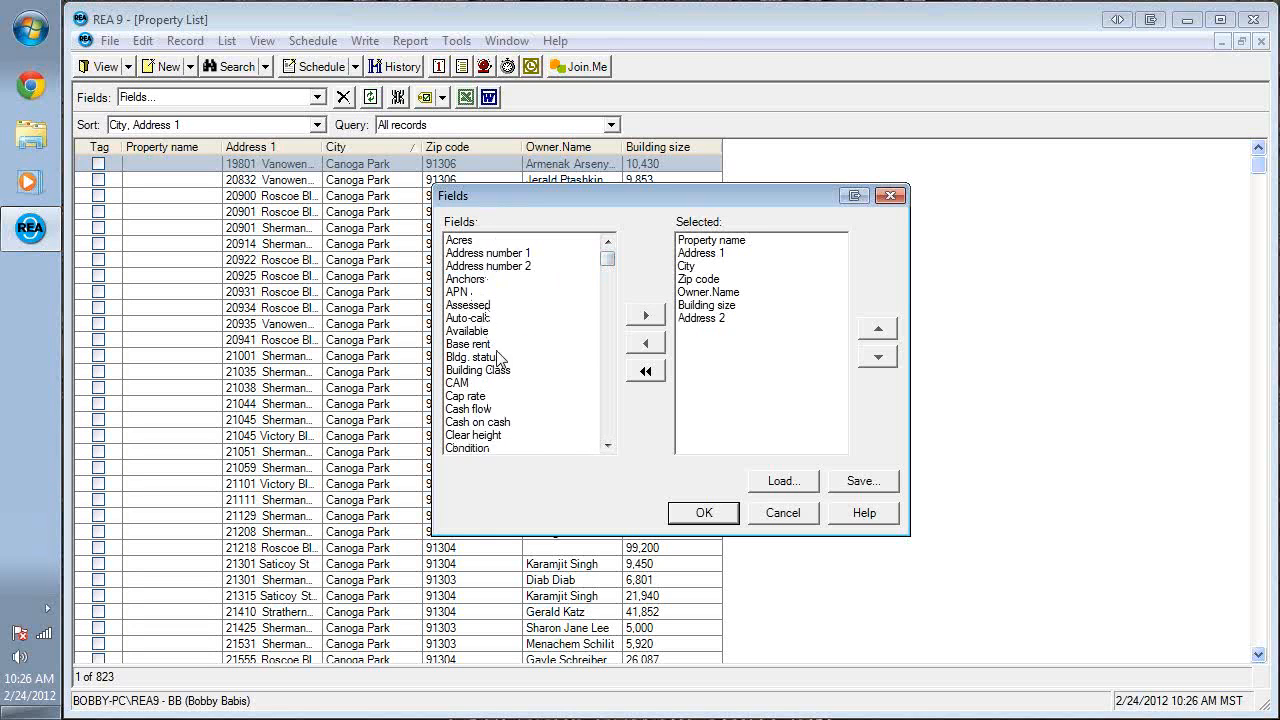
{"action": "double_click", "coordinate": [462, 293]}
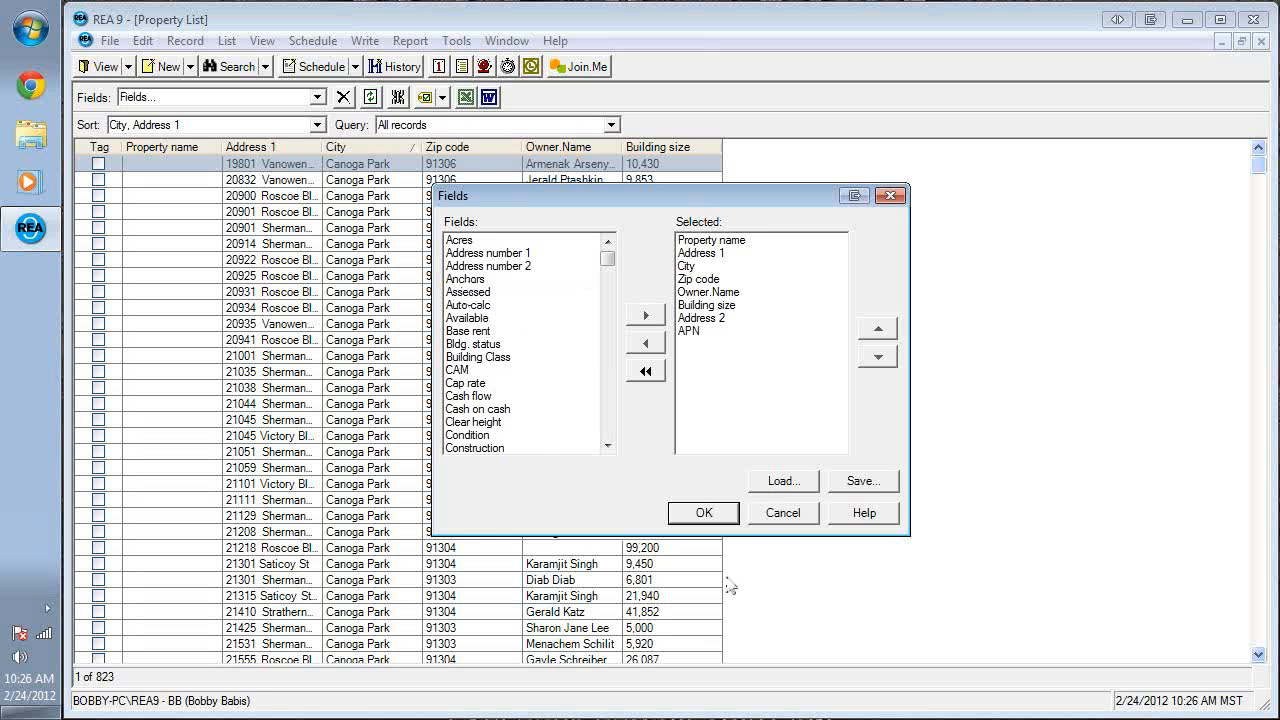
{"action": "left_click", "coordinate": [704, 512]}
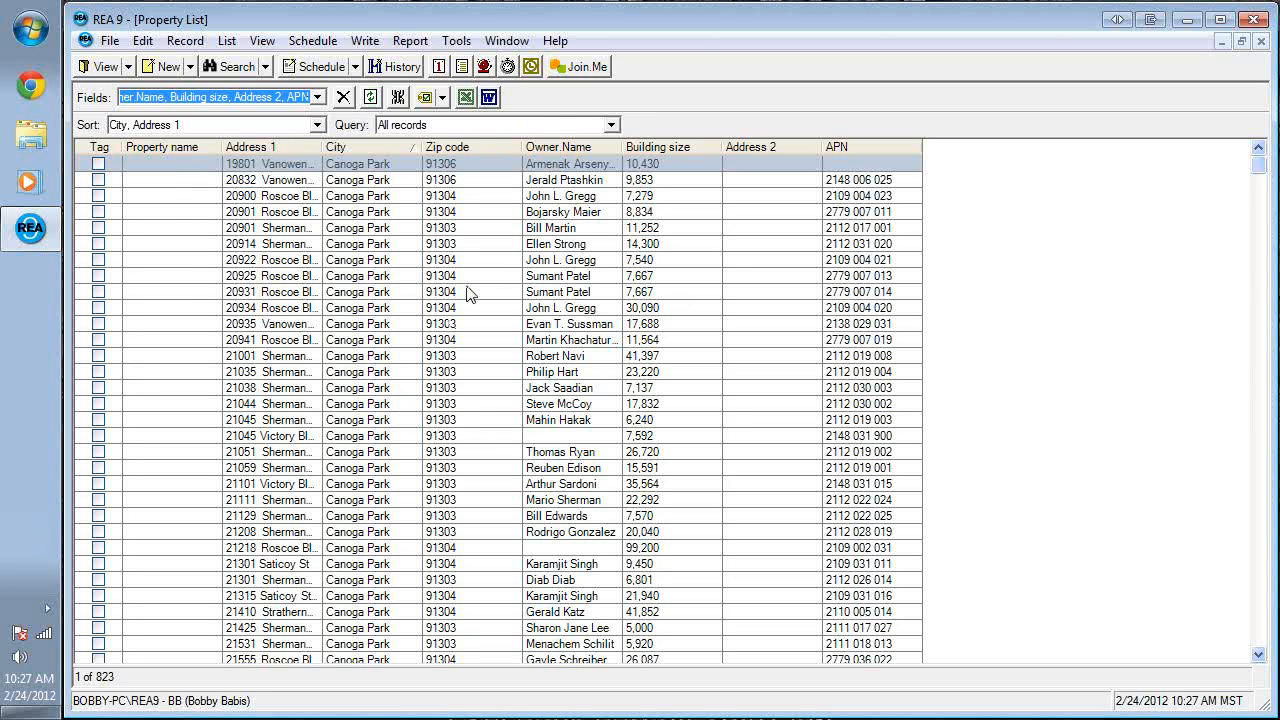
Sort the property list by Owner.Name, by Building size, and finally by APN.
{"action": "left_click", "coordinate": [570, 150]}
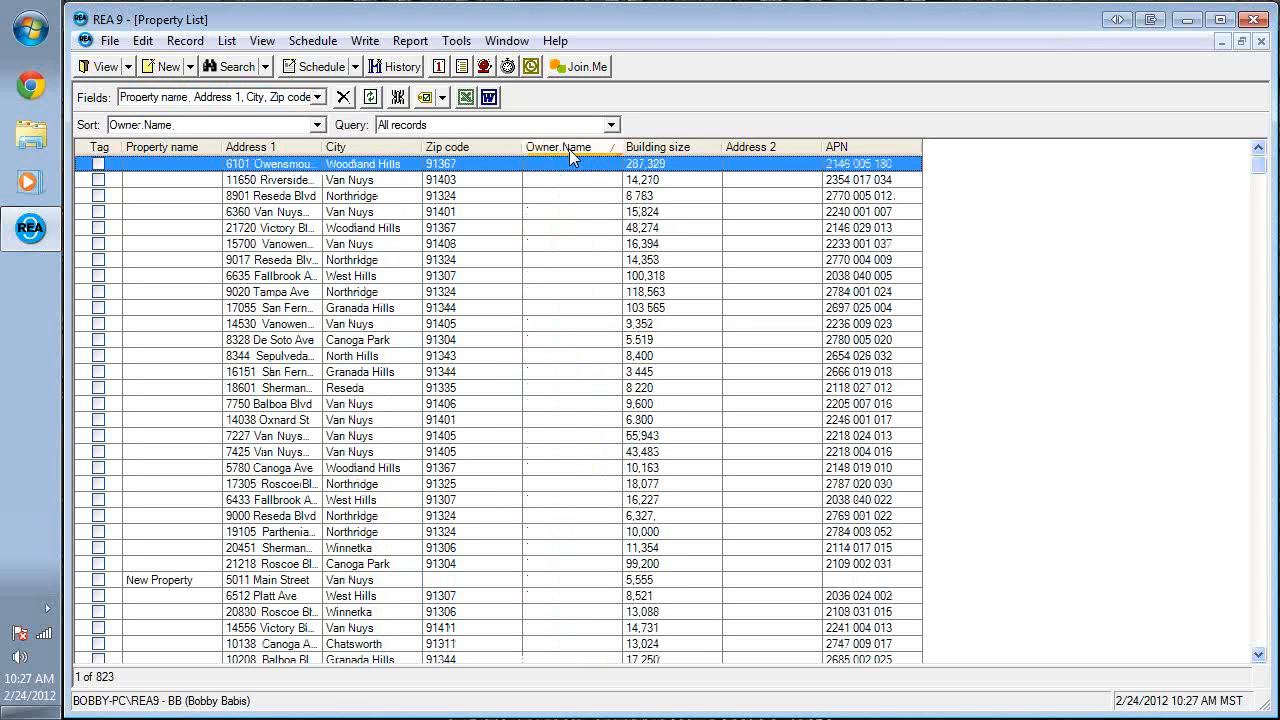
{"action": "left_click", "coordinate": [640, 147]}
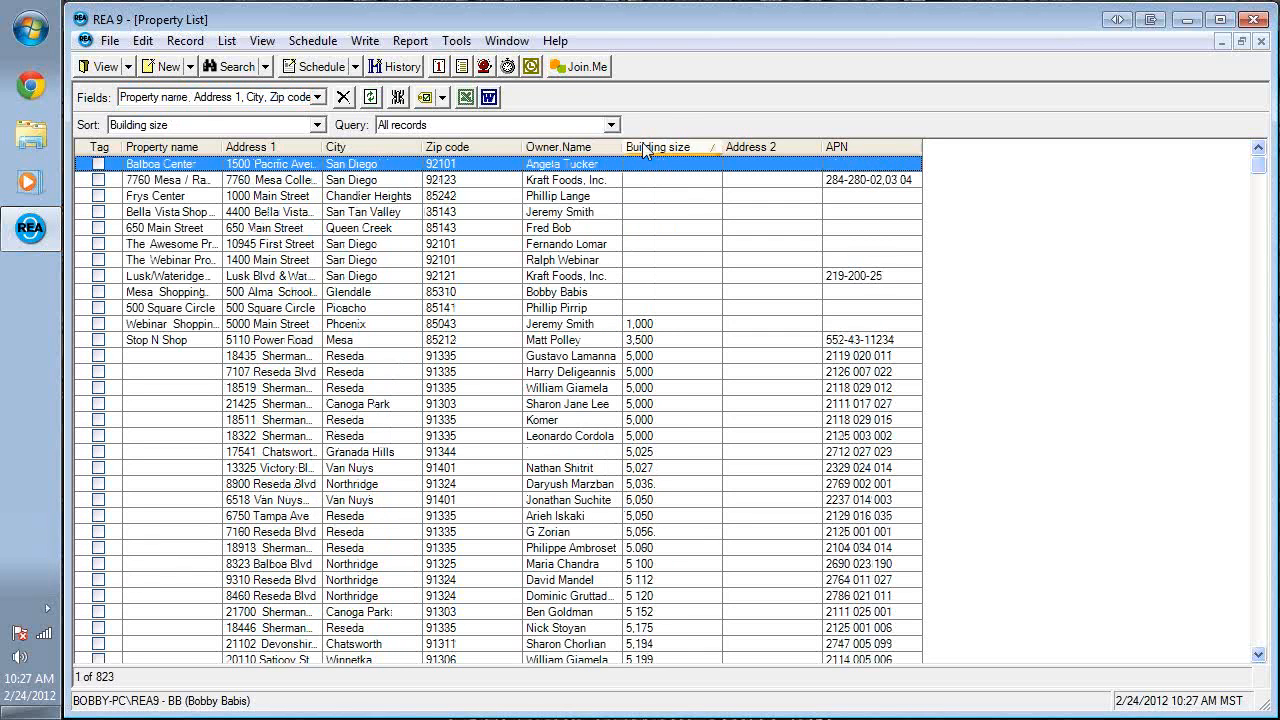
{"action": "left_click", "coordinate": [890, 147]}
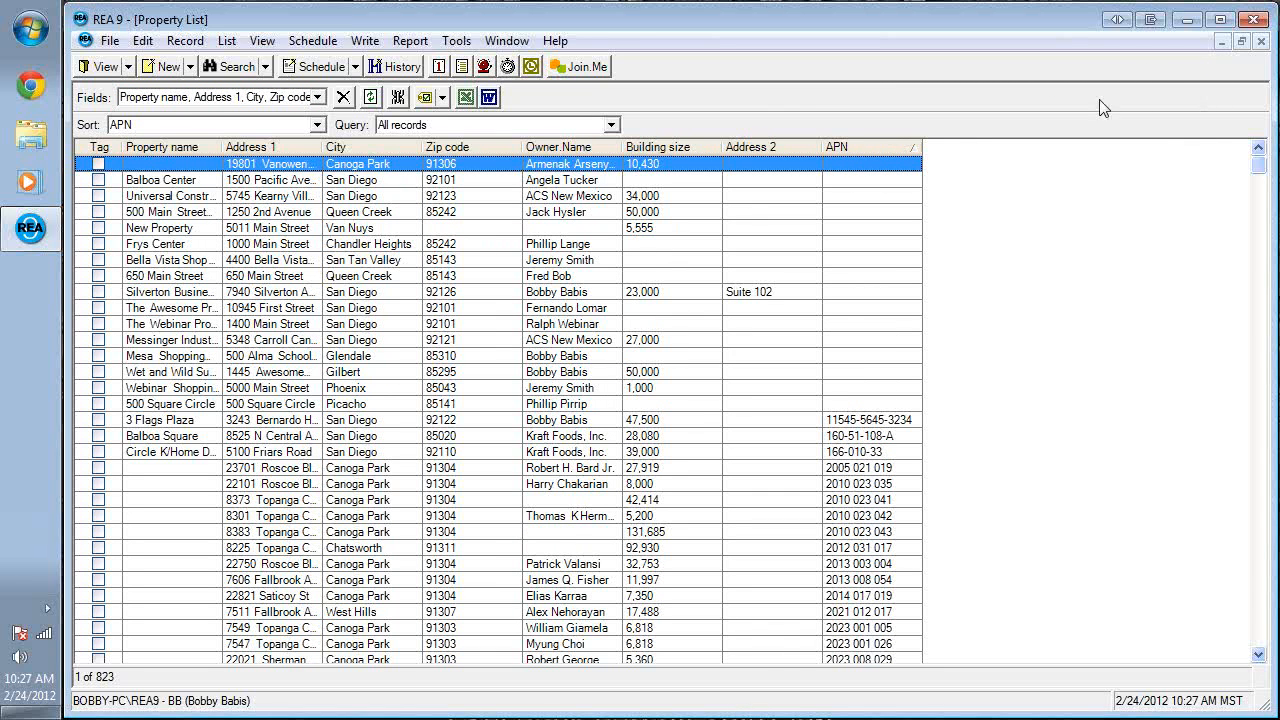
Close the property list and Properties windows, and set both the Past and Future ranges of the Time Management events to All.
{"action": "left_click", "coordinate": [1262, 41]}
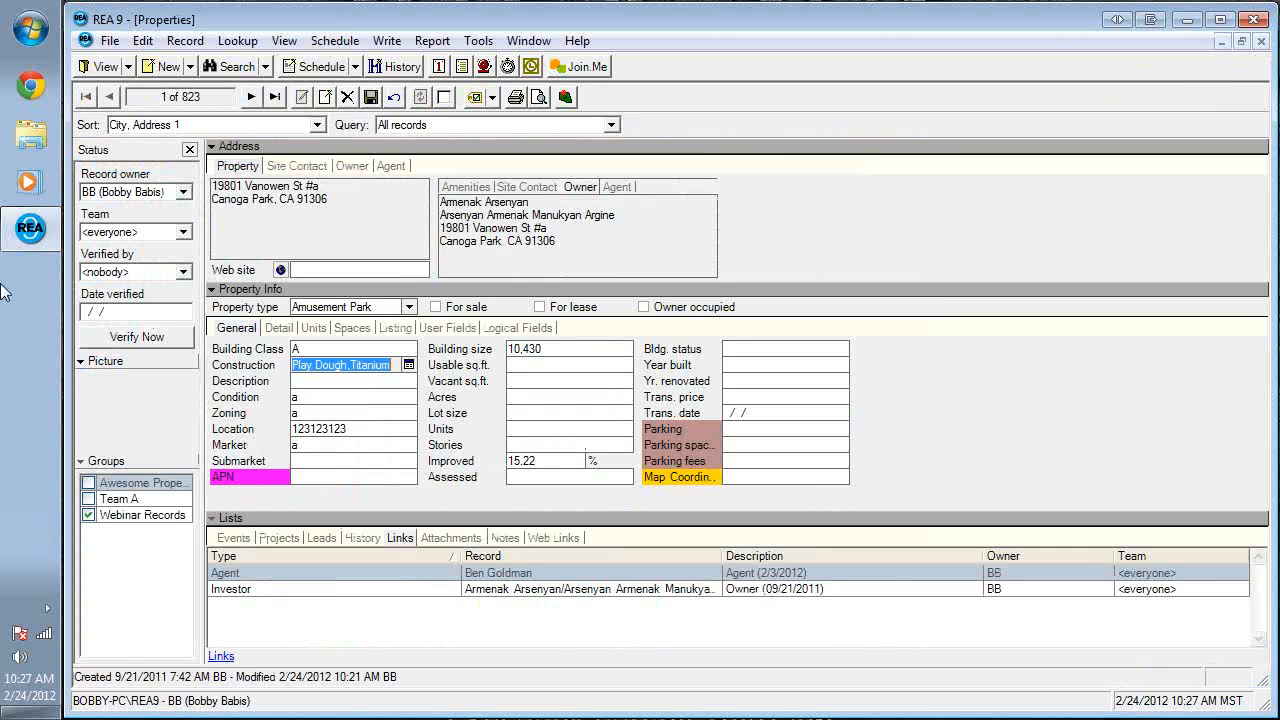
{"action": "left_click", "coordinate": [1262, 41]}
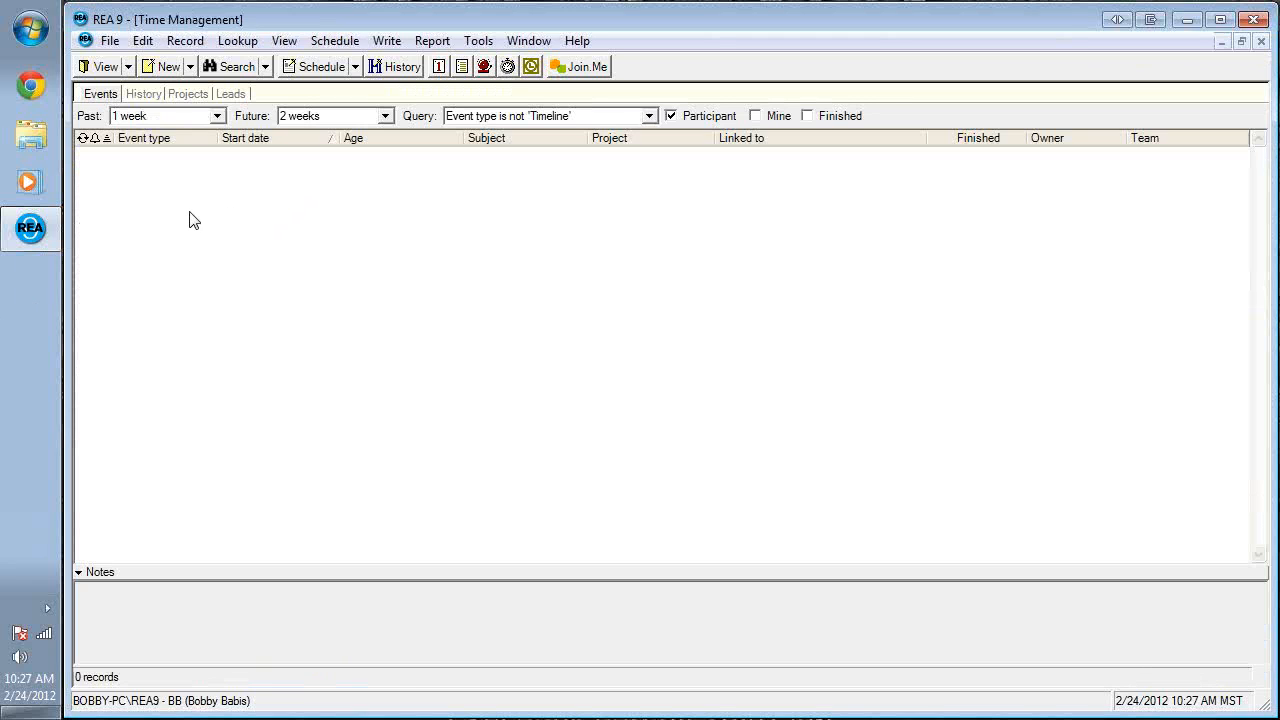
{"action": "left_click", "coordinate": [217, 117]}
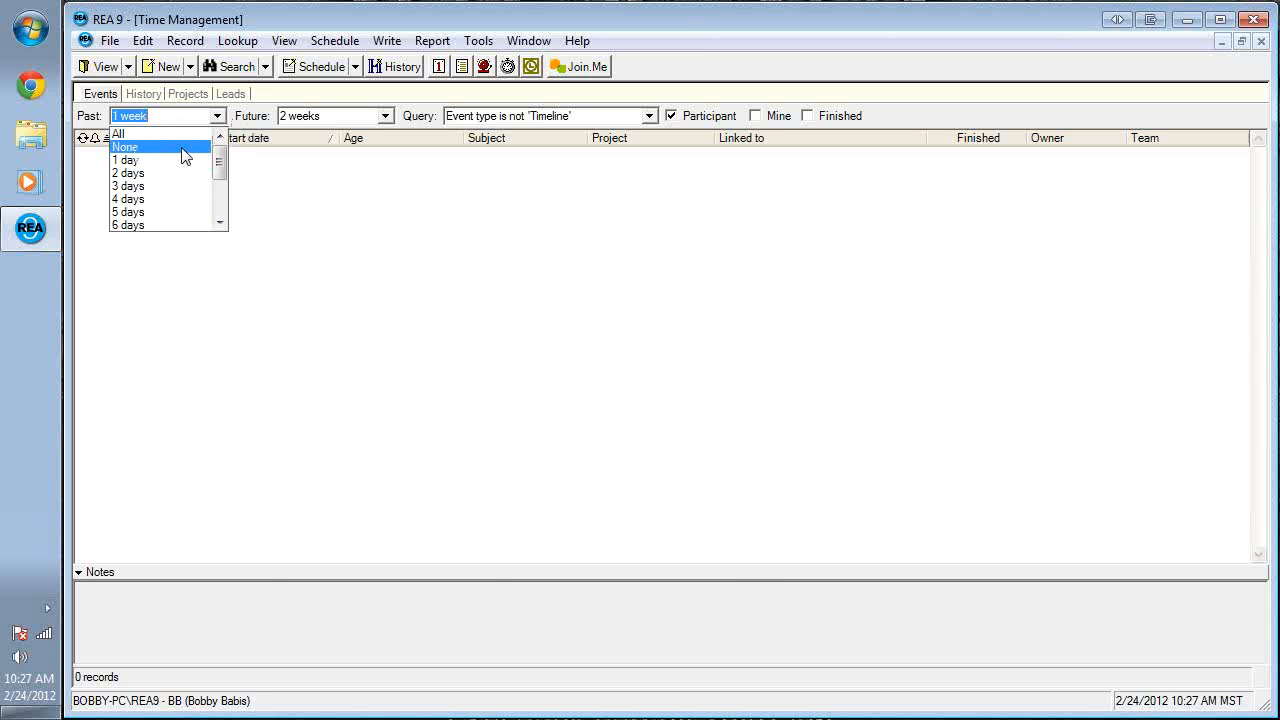
{"action": "left_click", "coordinate": [120, 133]}
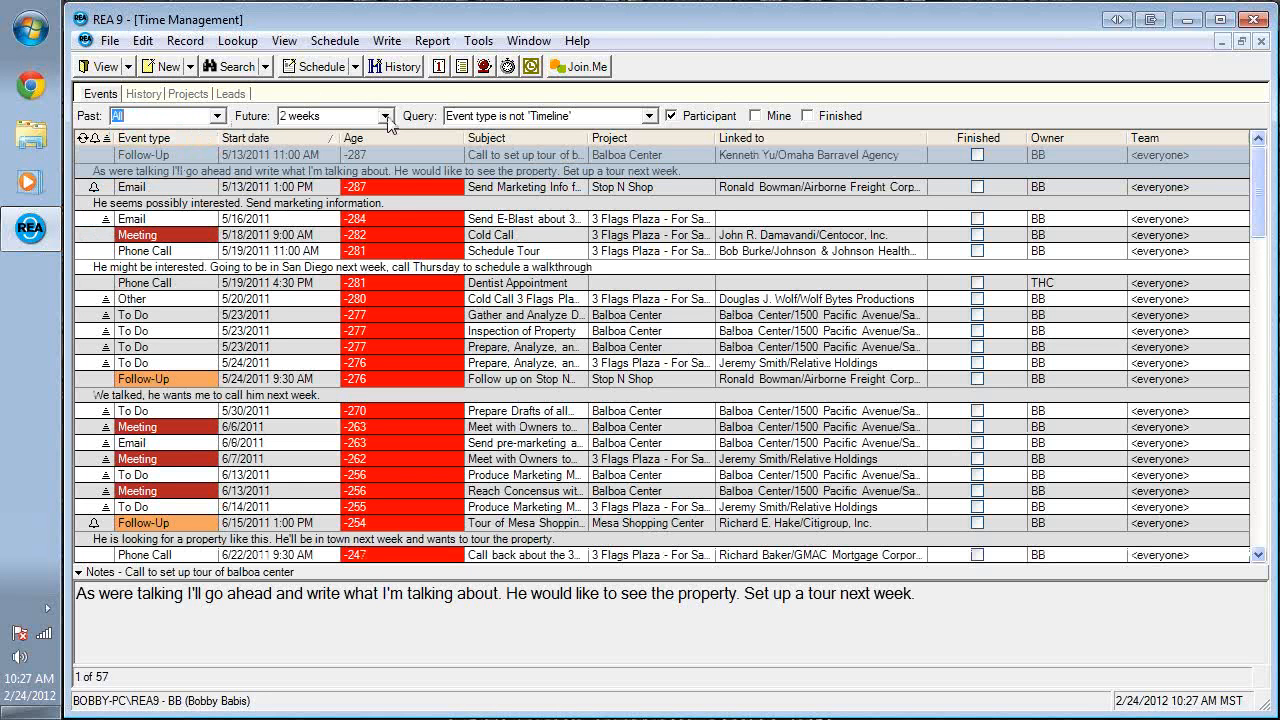
{"action": "left_click", "coordinate": [385, 116]}
{"action": "left_click", "coordinate": [315, 130]}
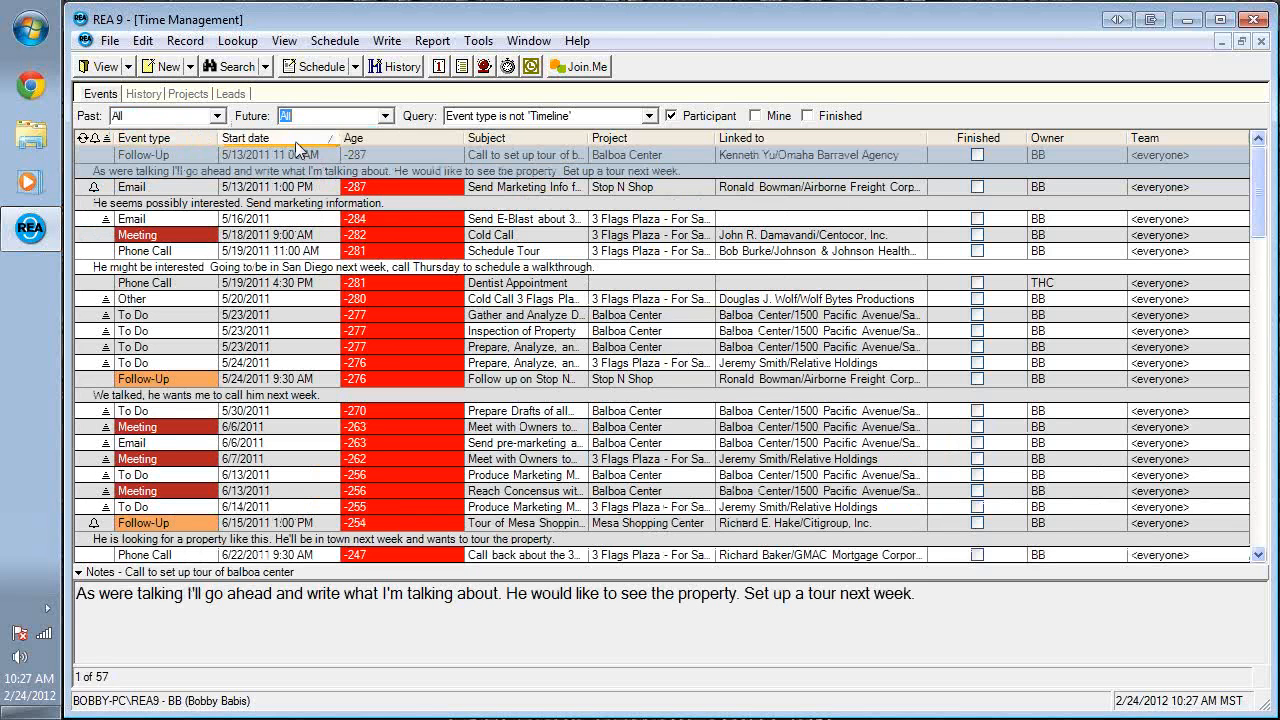
Sort the Time Management events by start date in descending order and return them to ascending order.
{"action": "left_click", "coordinate": [289, 139]}
{"action": "left_click", "coordinate": [285, 139]}
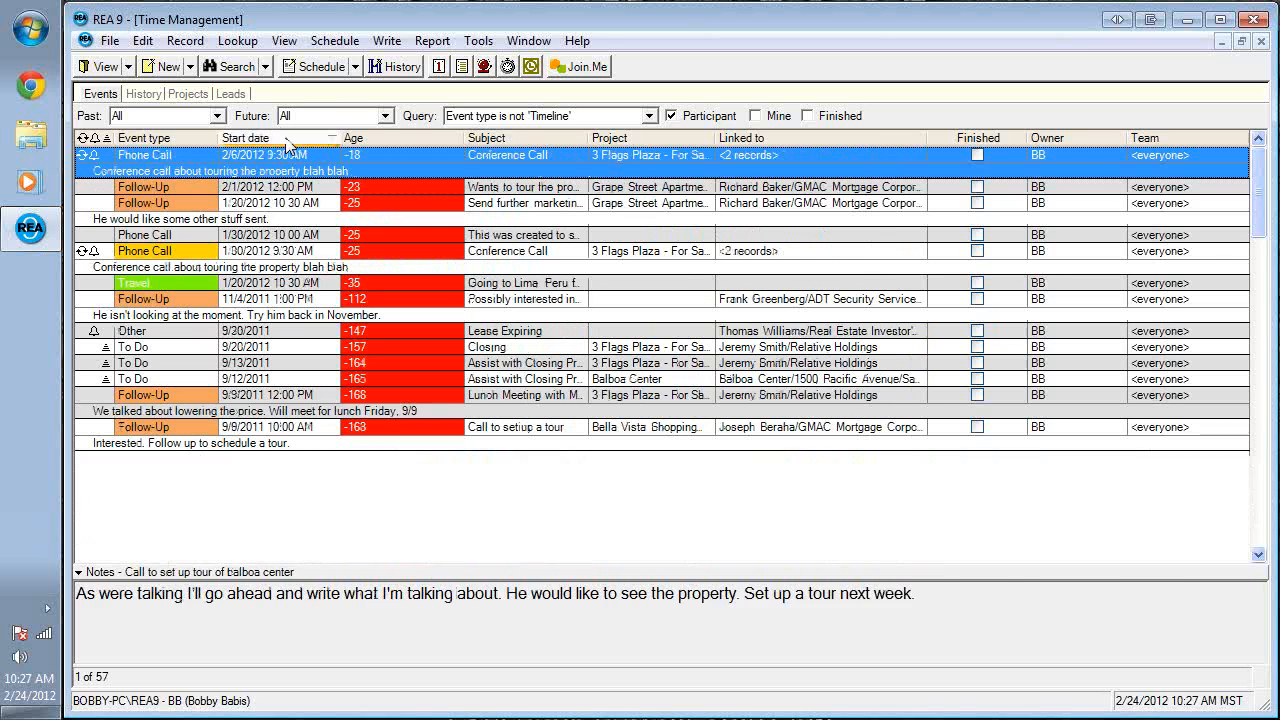
{"action": "mouse_move", "coordinate": [299, 159]}
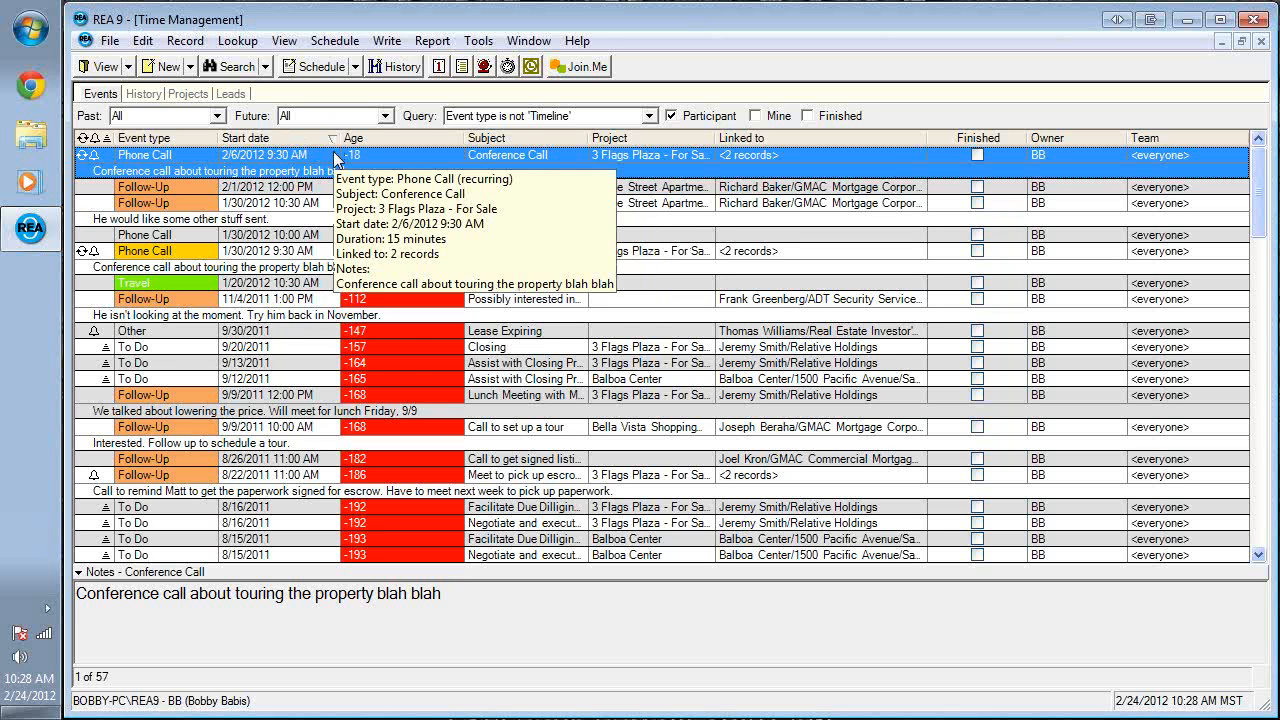
{"action": "left_click", "coordinate": [322, 139]}
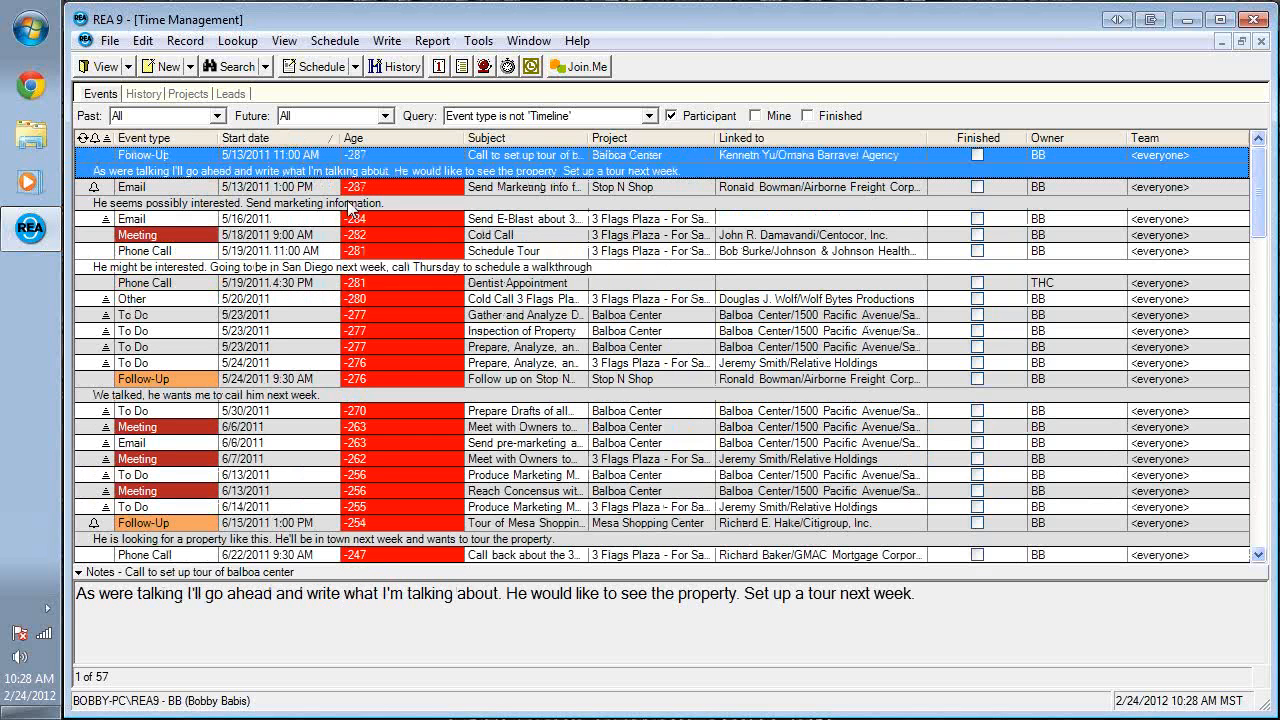
Review the actions available for the Prepare, Analyze, and Calculate To Do event of Balboa Center and dismiss them.
{"action": "mouse_move", "coordinate": [352, 209]}
{"action": "right_click", "coordinate": [635, 352]}
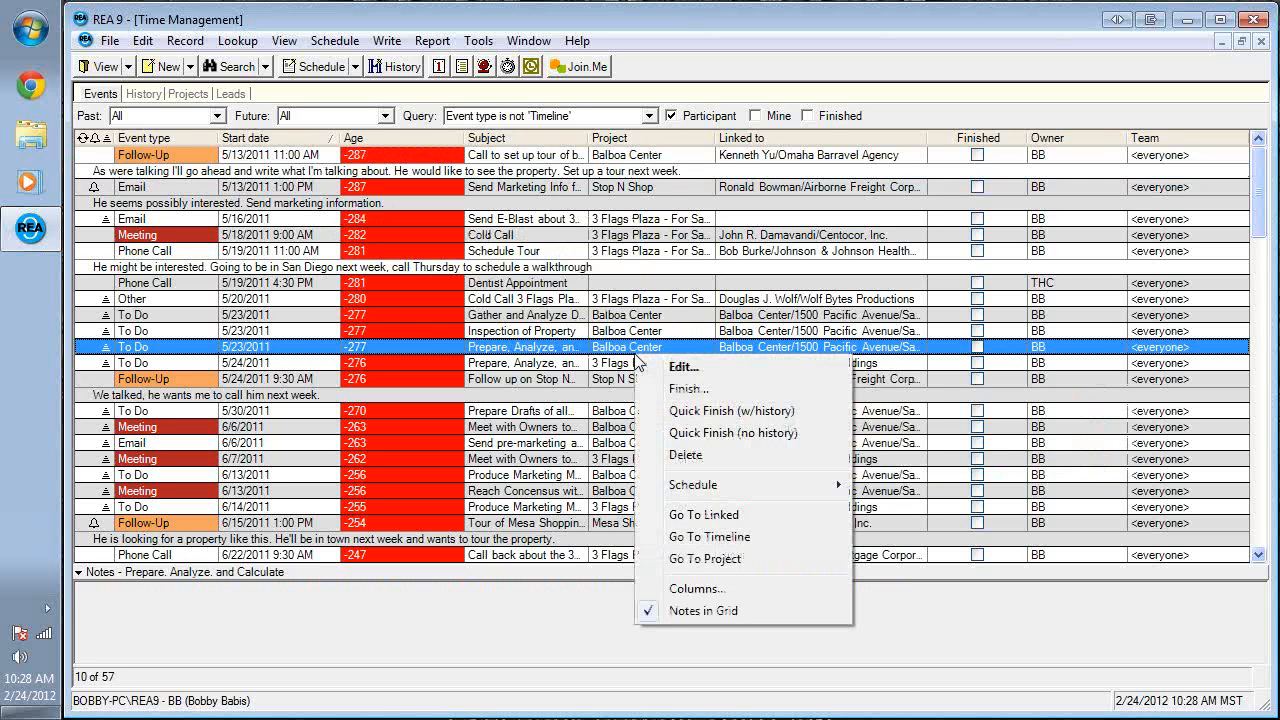
{"action": "left_click", "coordinate": [486, 460]}
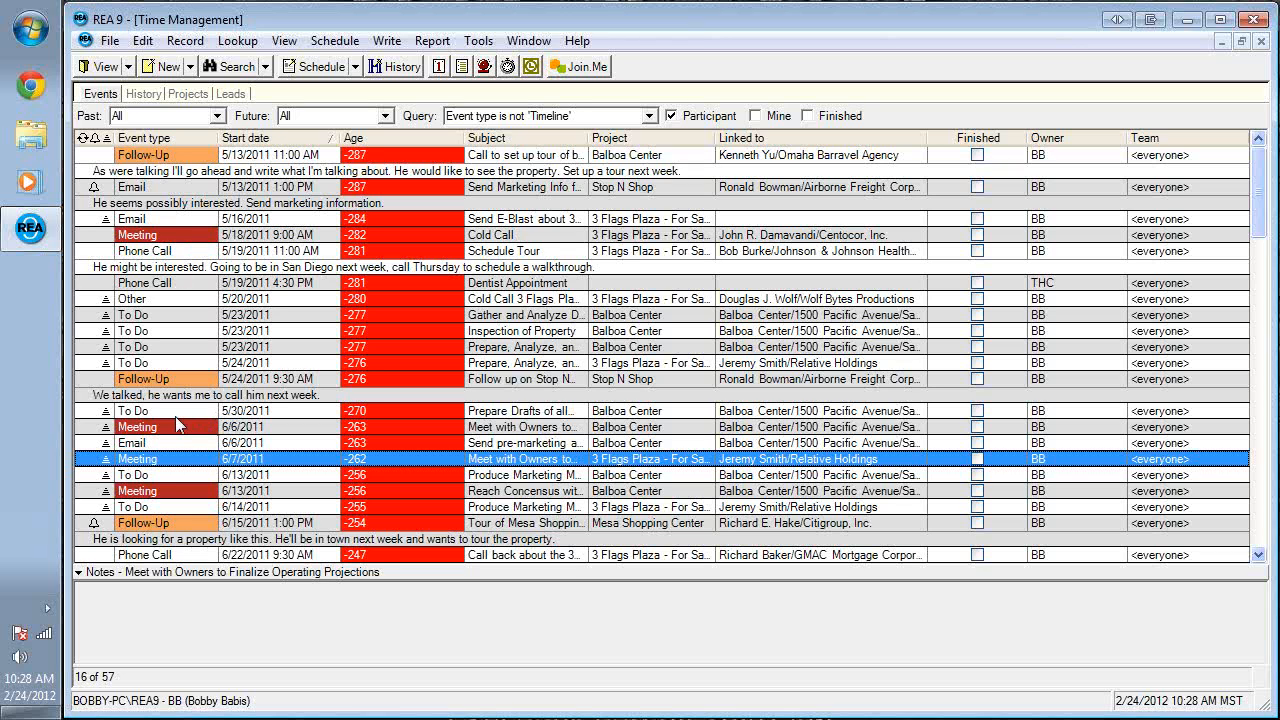
Open the Event Types system table, review the default durations and colors of the event types, and close it.
{"action": "mouse_move", "coordinate": [176, 419]}
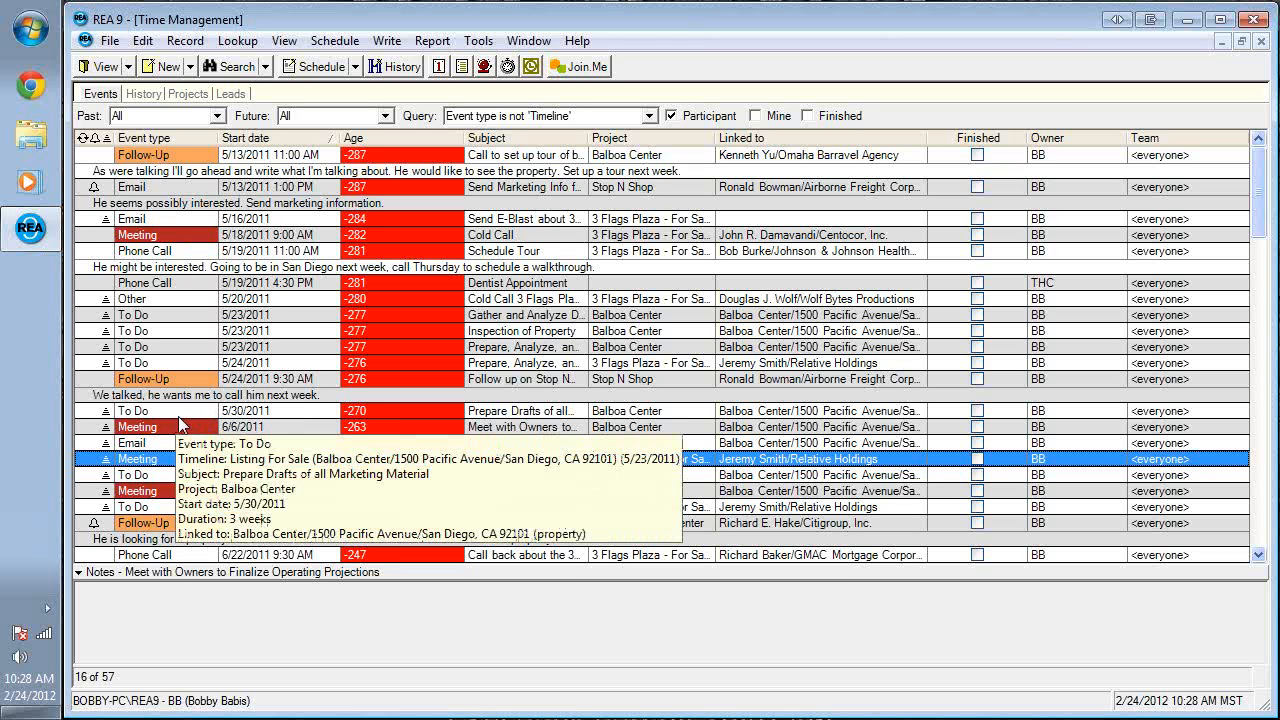
{"action": "left_click", "coordinate": [486, 42]}
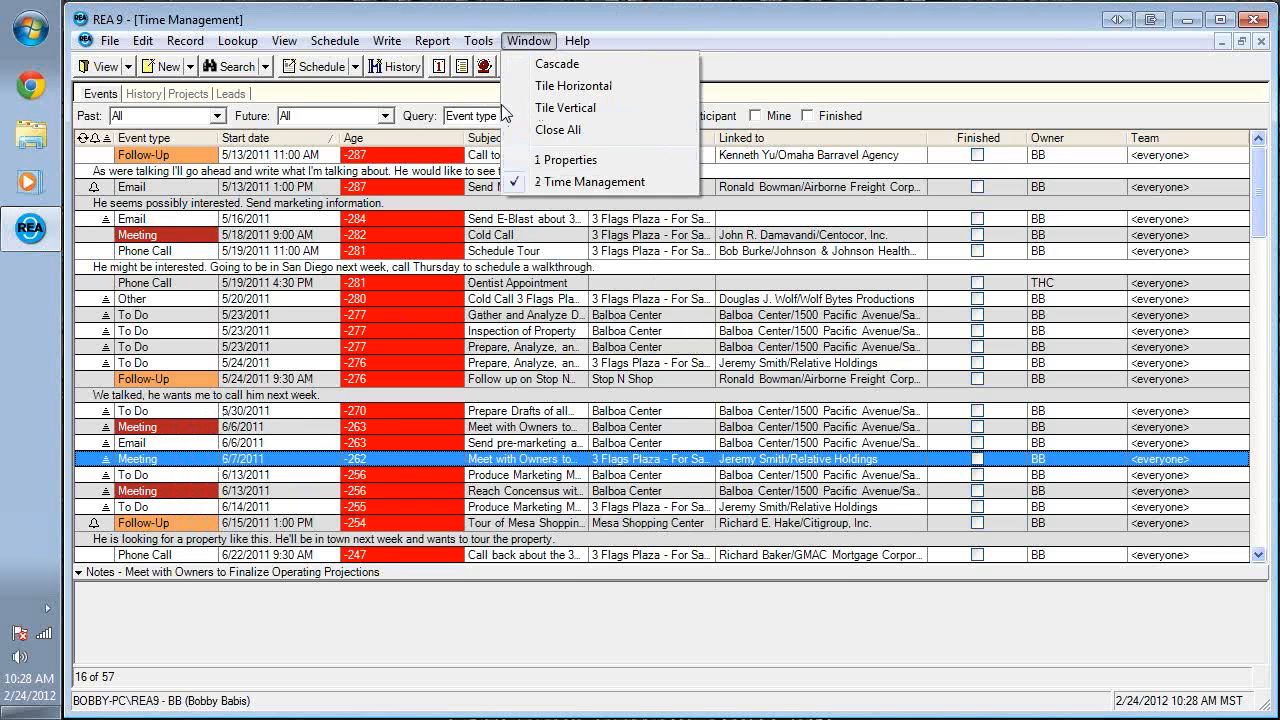
{"action": "mouse_move", "coordinate": [560, 212]}
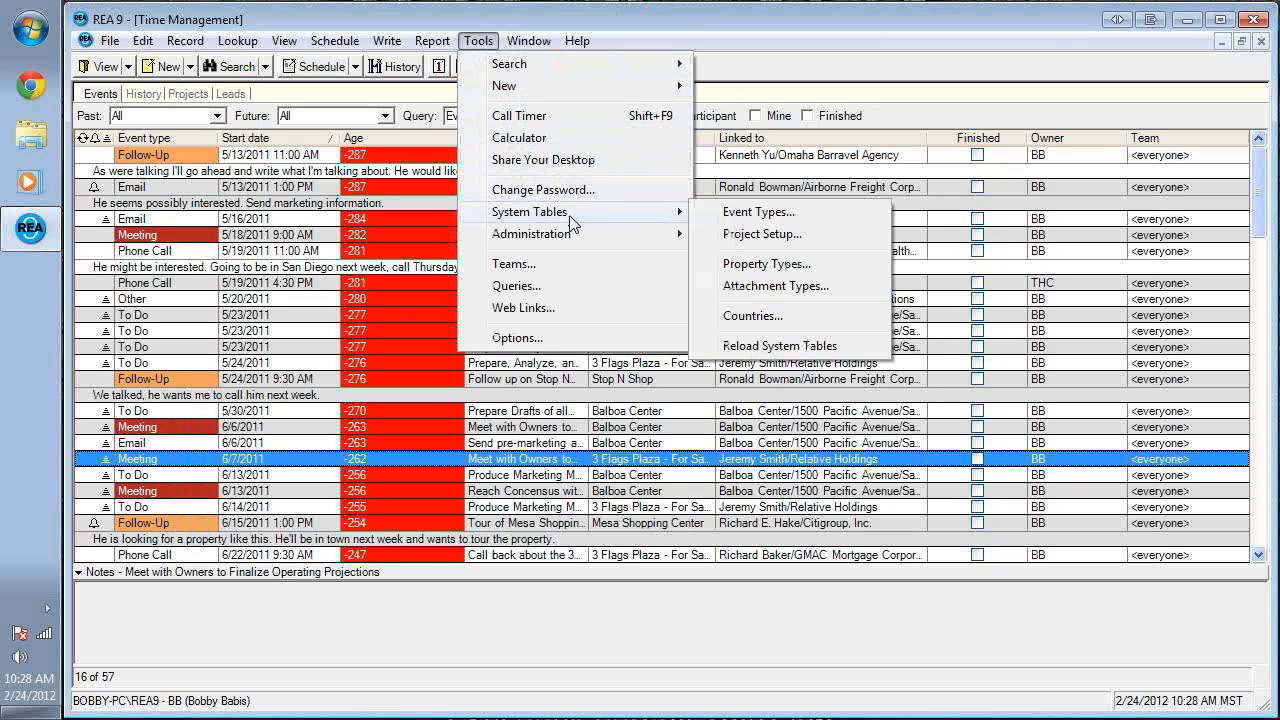
{"action": "left_click", "coordinate": [733, 212]}
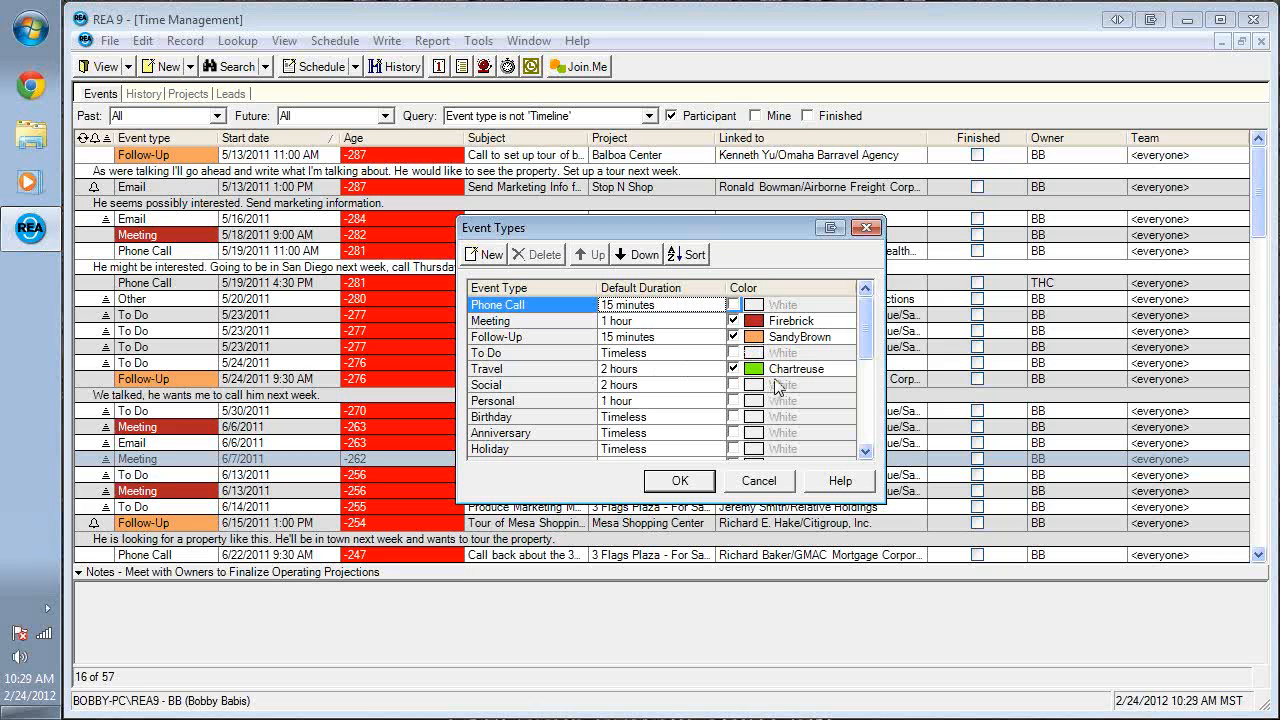
{"action": "left_click", "coordinate": [706, 484]}
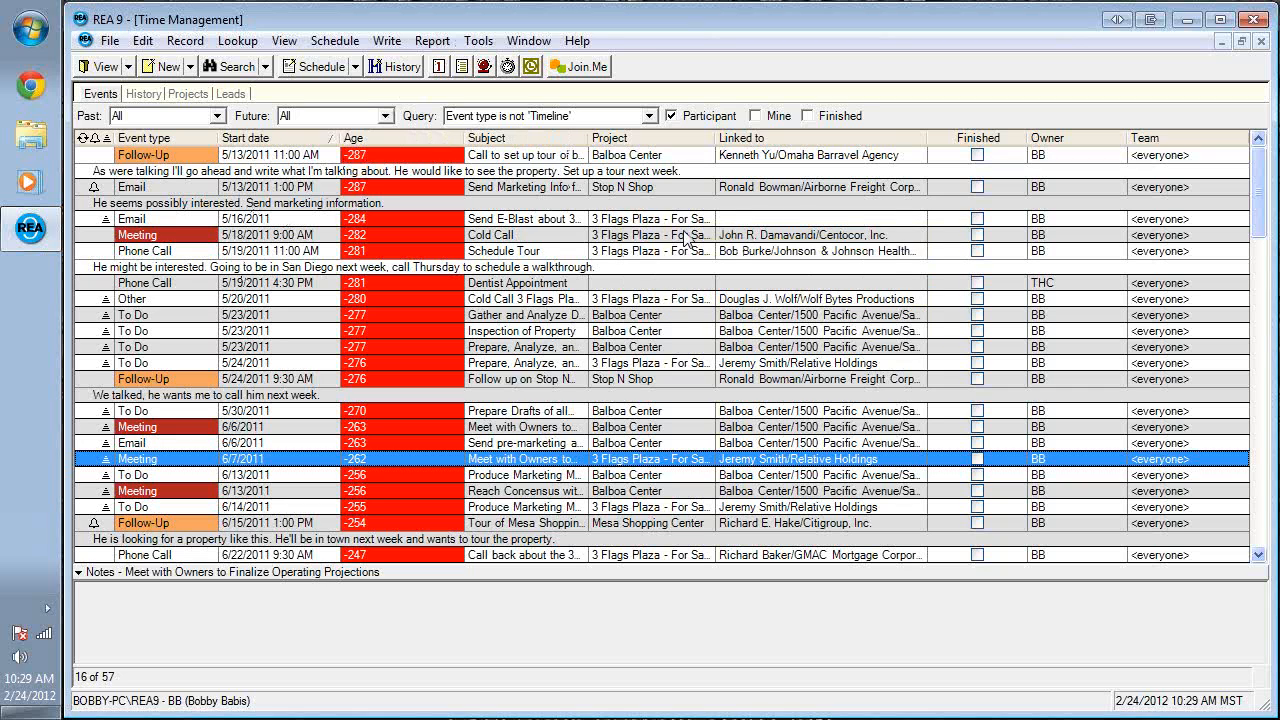
Collapse the Notes pane below the event list and expand it again.
{"action": "mouse_move", "coordinate": [686, 236]}
{"action": "left_click", "coordinate": [80, 571]}
{"action": "left_click", "coordinate": [80, 658]}
Turn off Notes in Grid for the event list and turn it back on.
{"action": "right_click", "coordinate": [749, 299]}
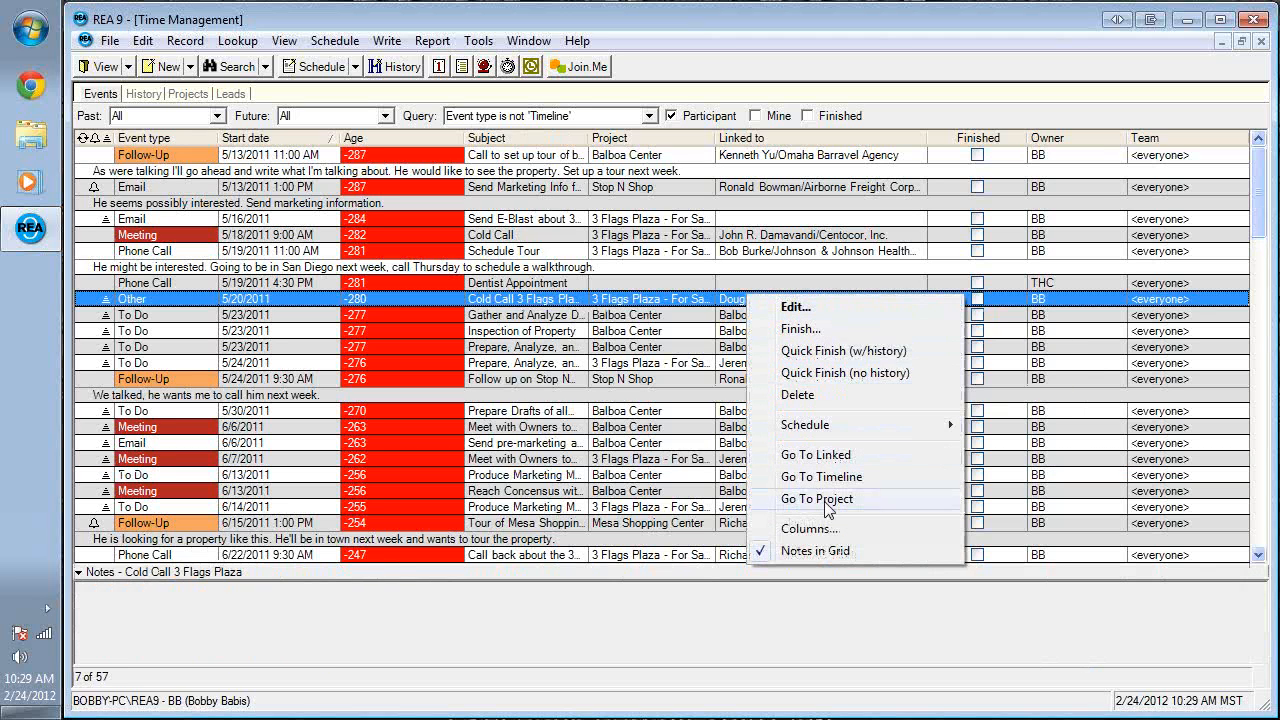
{"action": "left_click", "coordinate": [822, 552]}
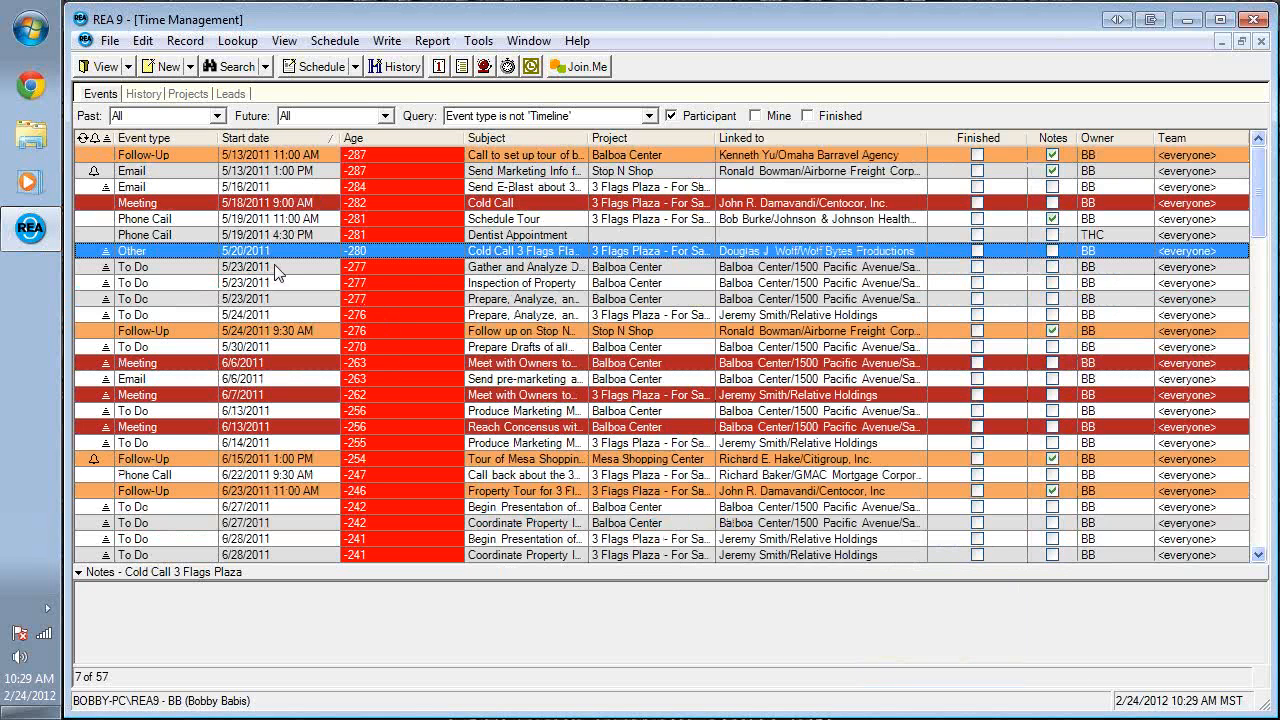
{"action": "right_click", "coordinate": [692, 264]}
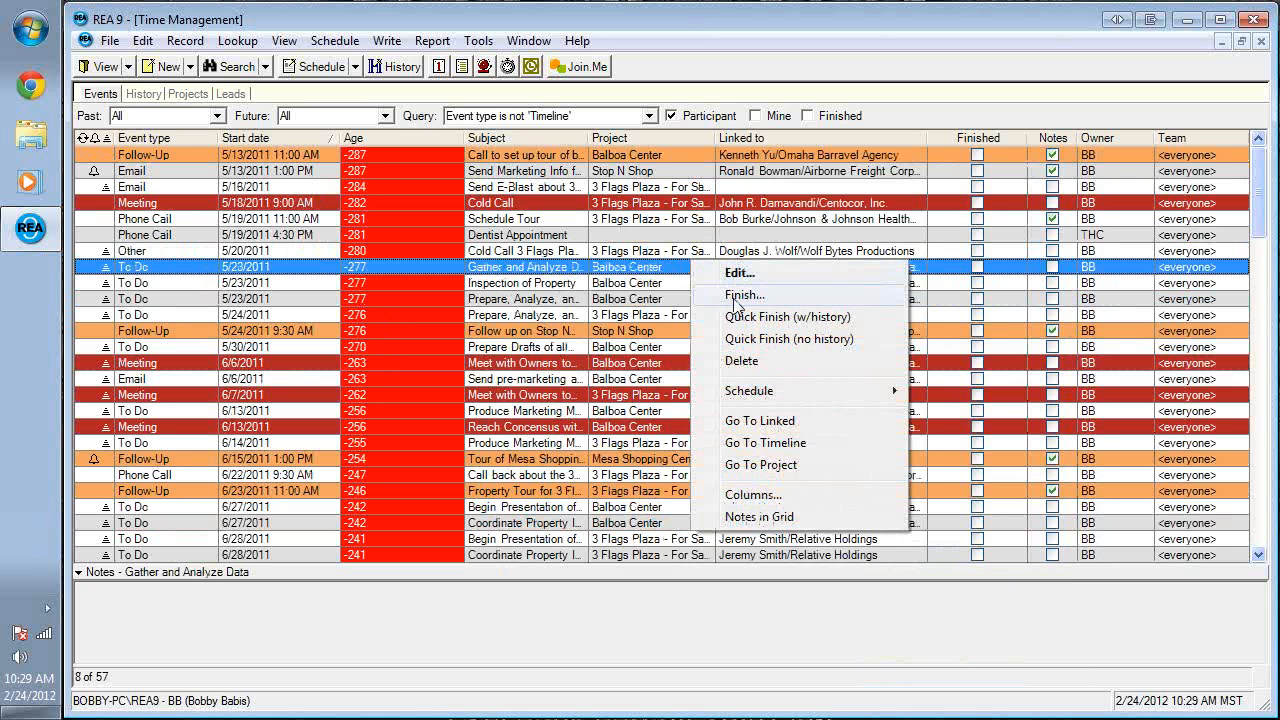
{"action": "left_click", "coordinate": [766, 518]}
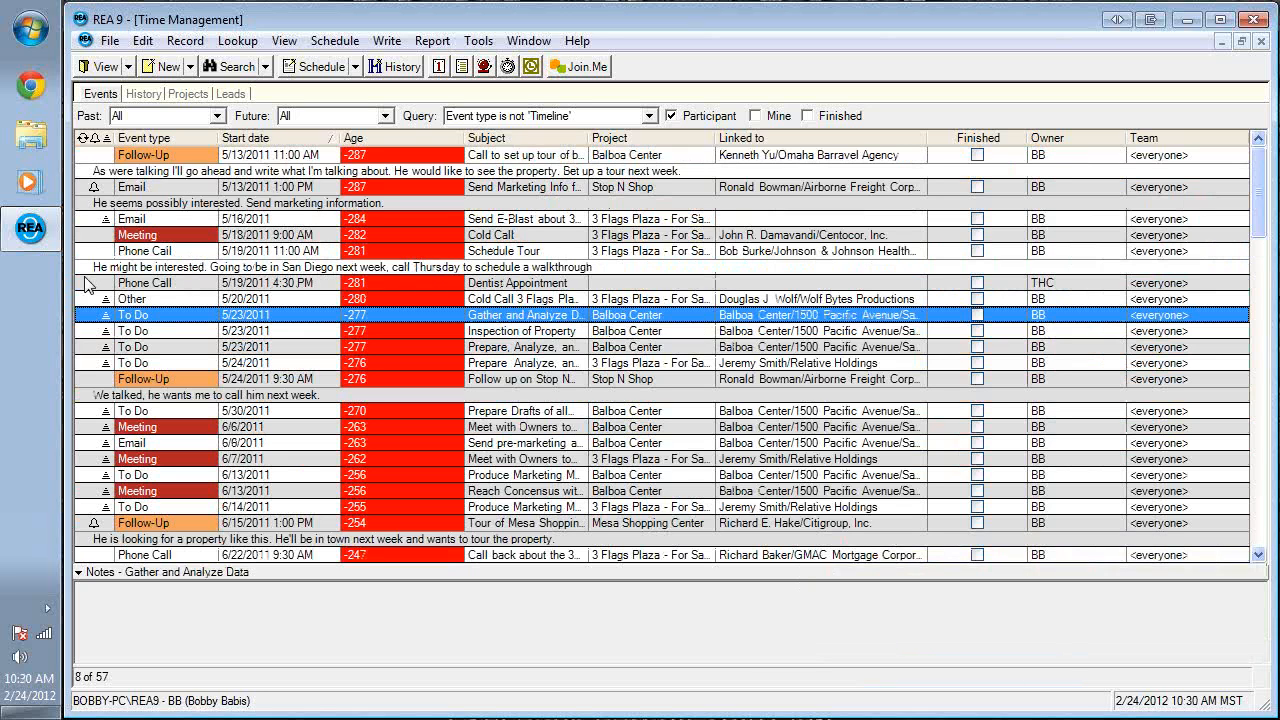
{"action": "mouse_move", "coordinate": [153, 272]}
{"action": "mouse_move", "coordinate": [703, 462]}
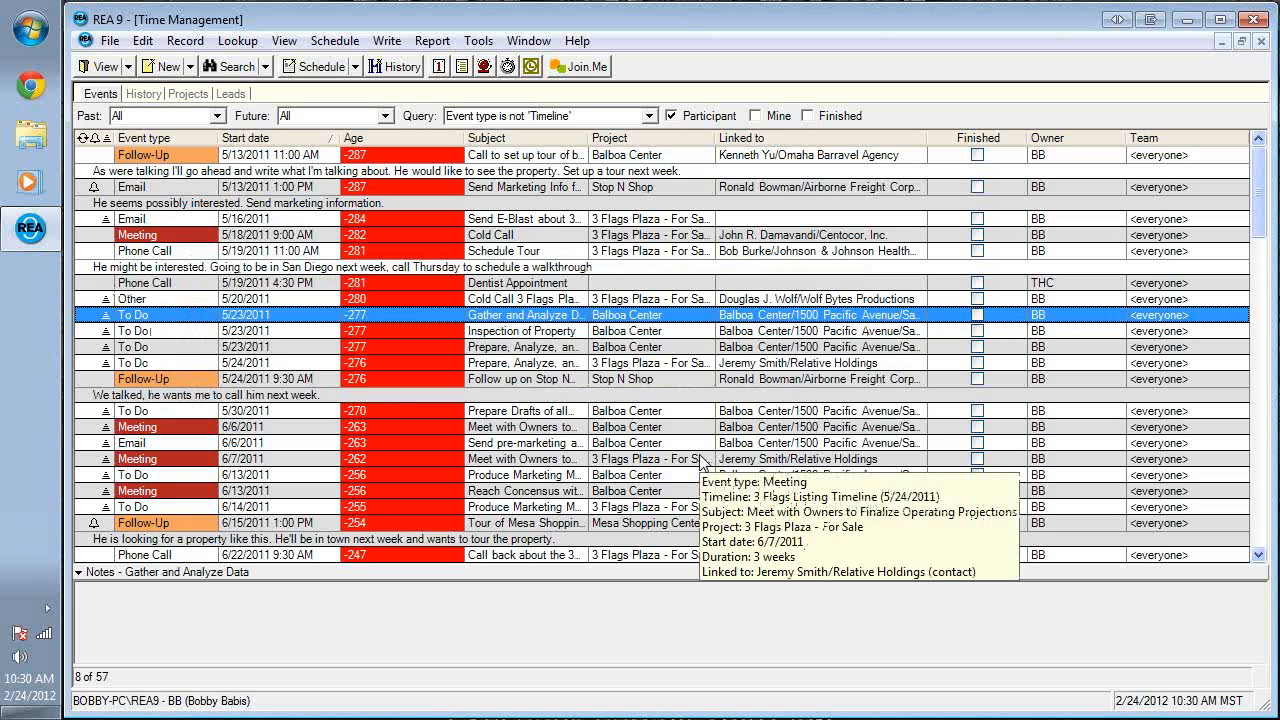